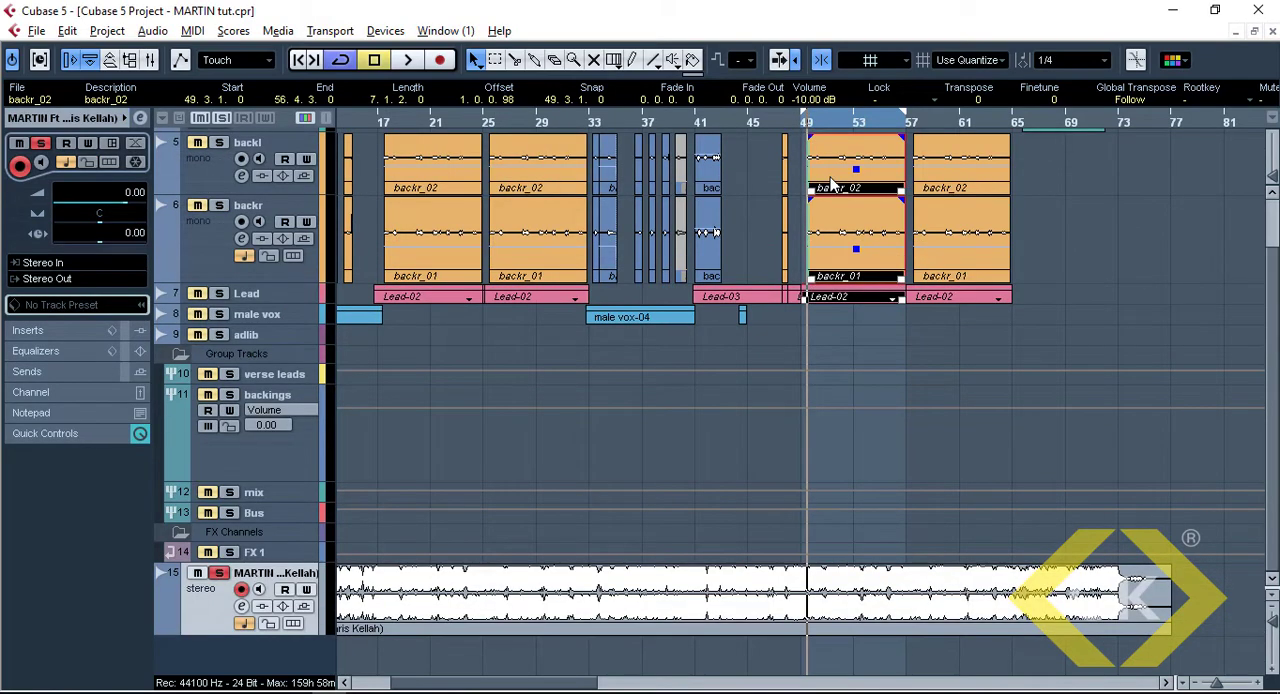
Play the looped section of the soloed full-song mixdown with the track heights reduced to fit all tracks
key("space")
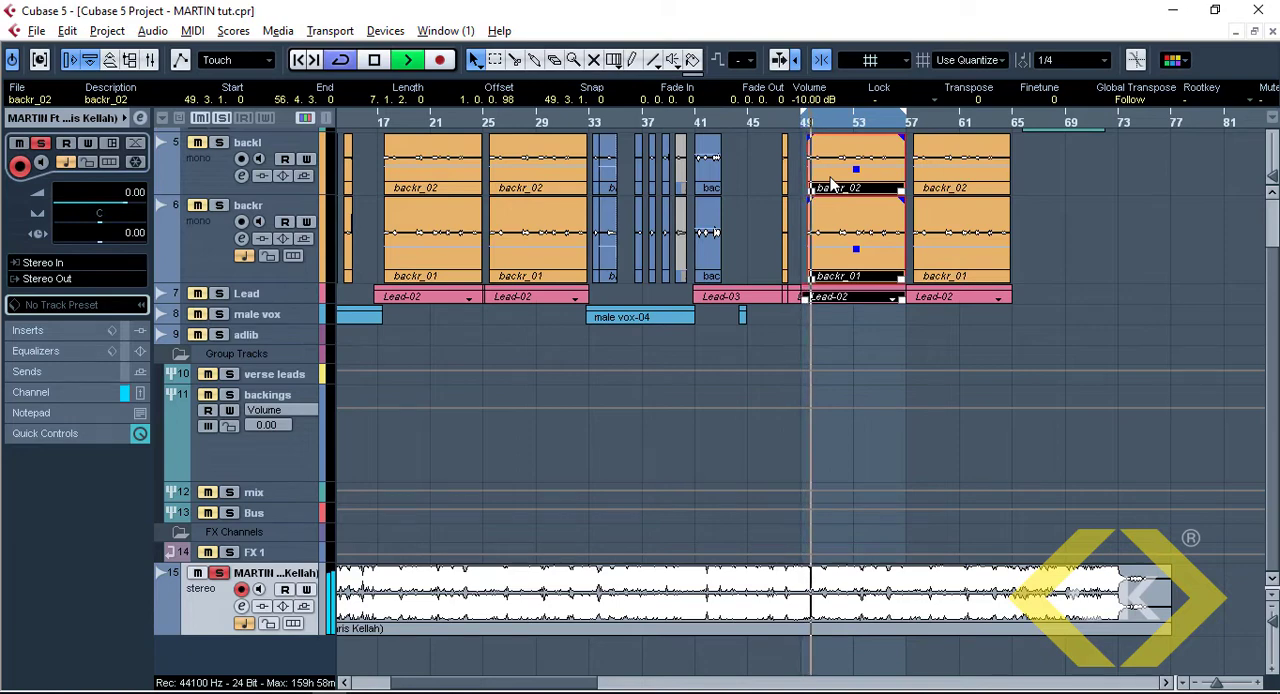
key("z")
key("z")
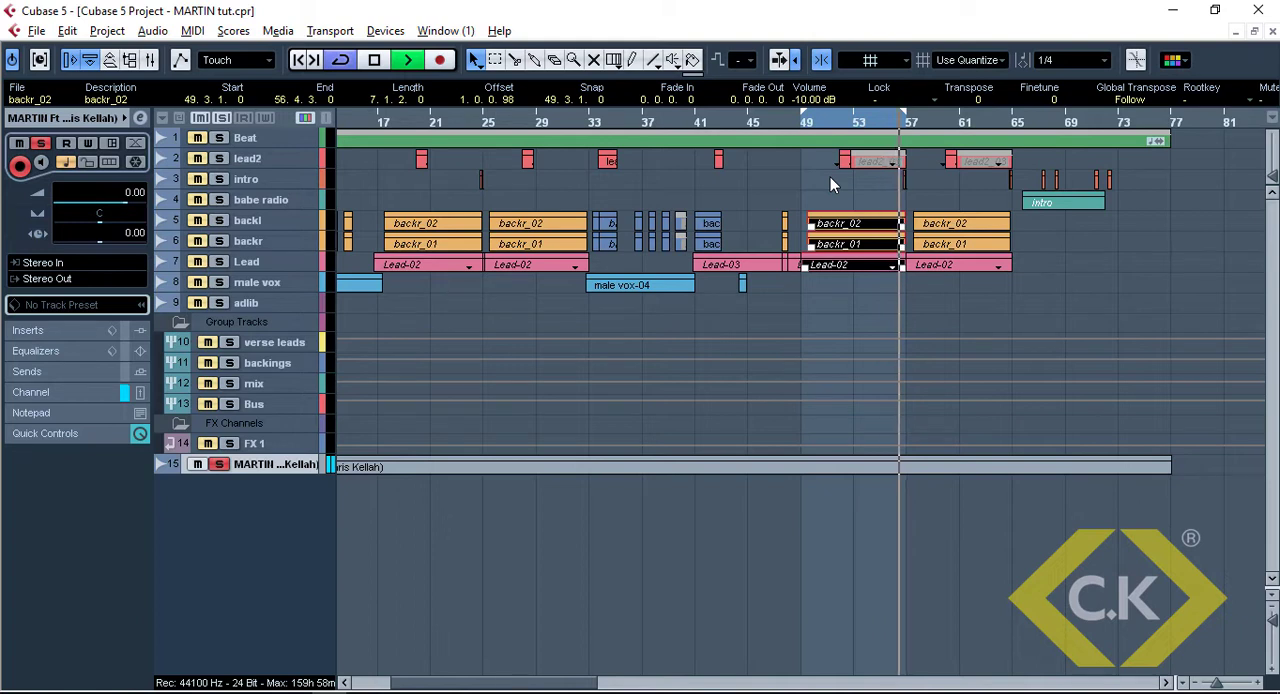
key("space")
Deselect all events and listen to the soloed backl and backr tracks in the looped section
left_click(751, 353)
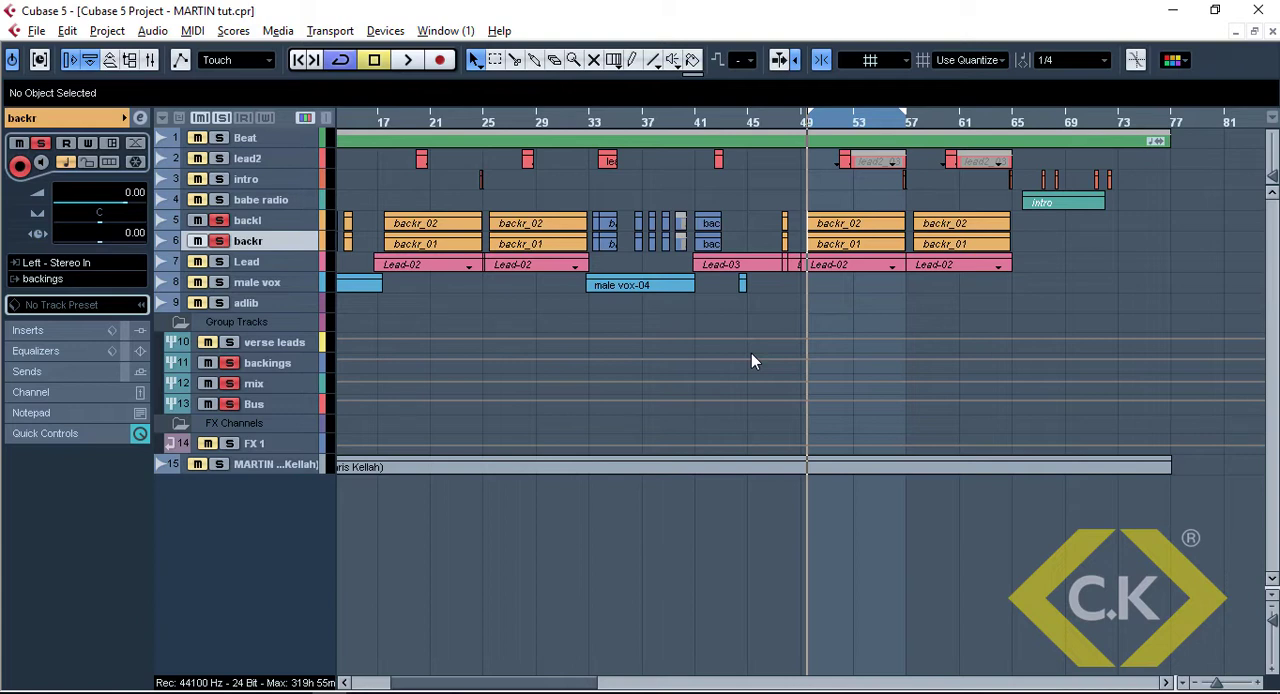
key("space")
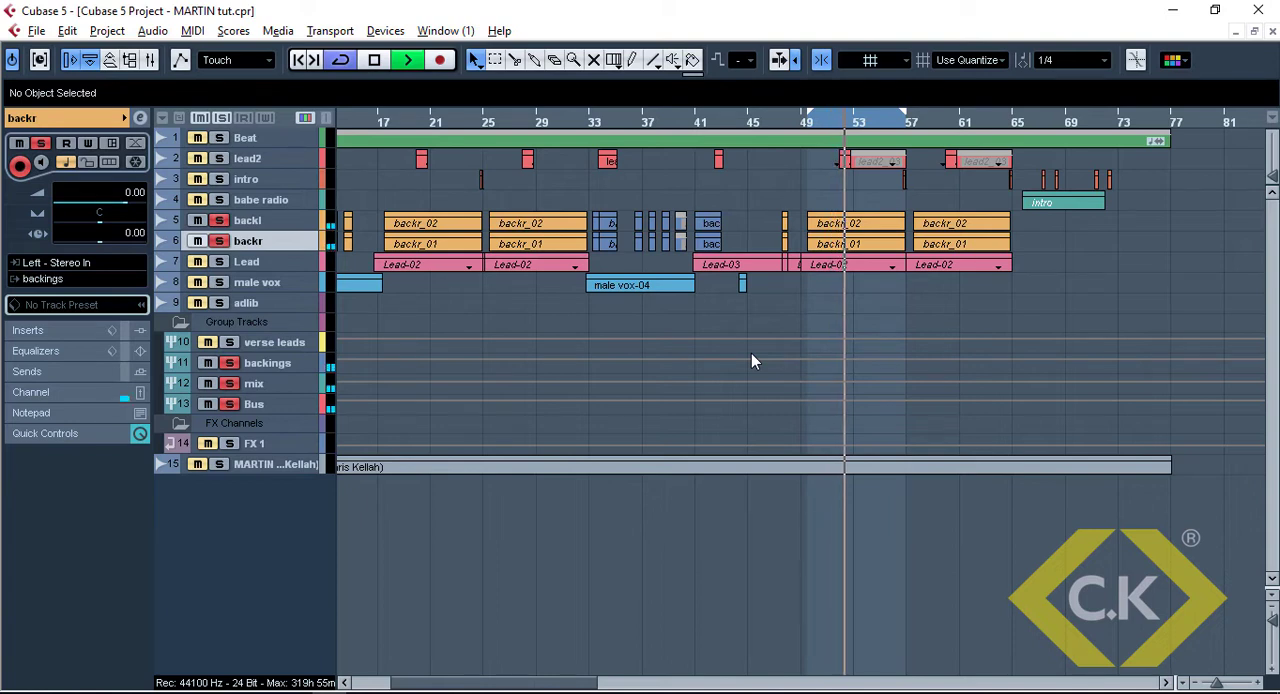
key("space")
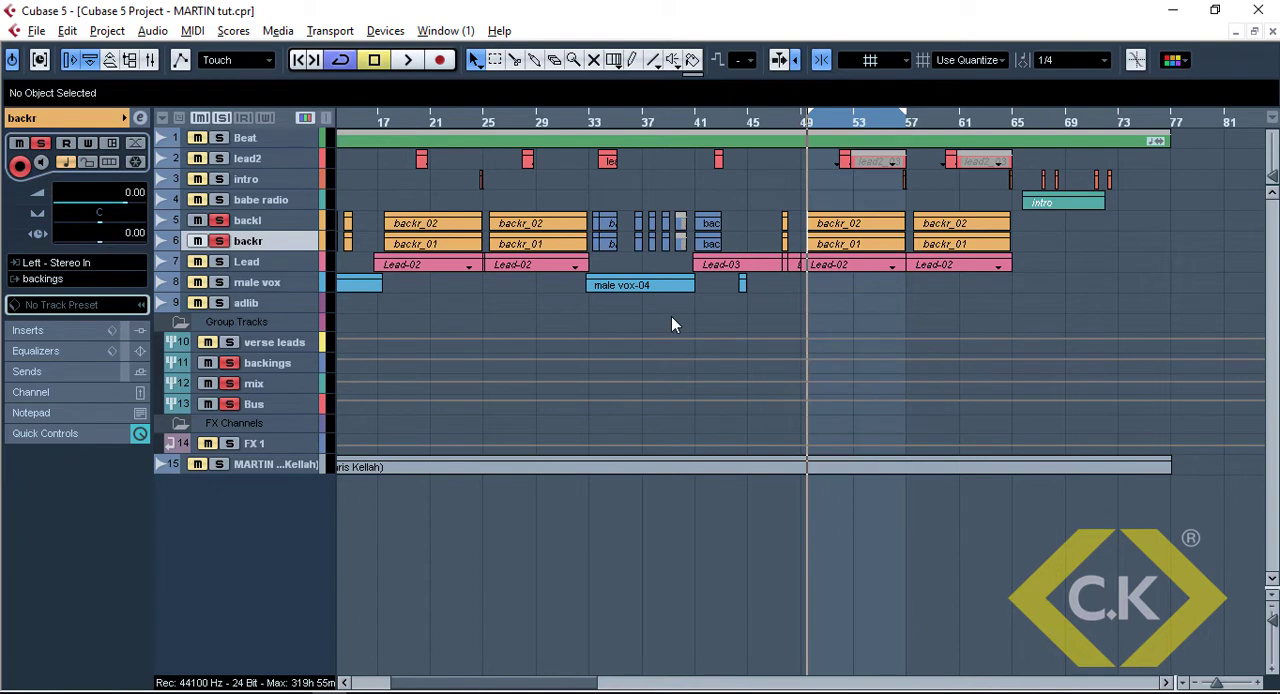
Try to add one stereo group channel track with the backl and backr tracks selected
left_click(285, 222)
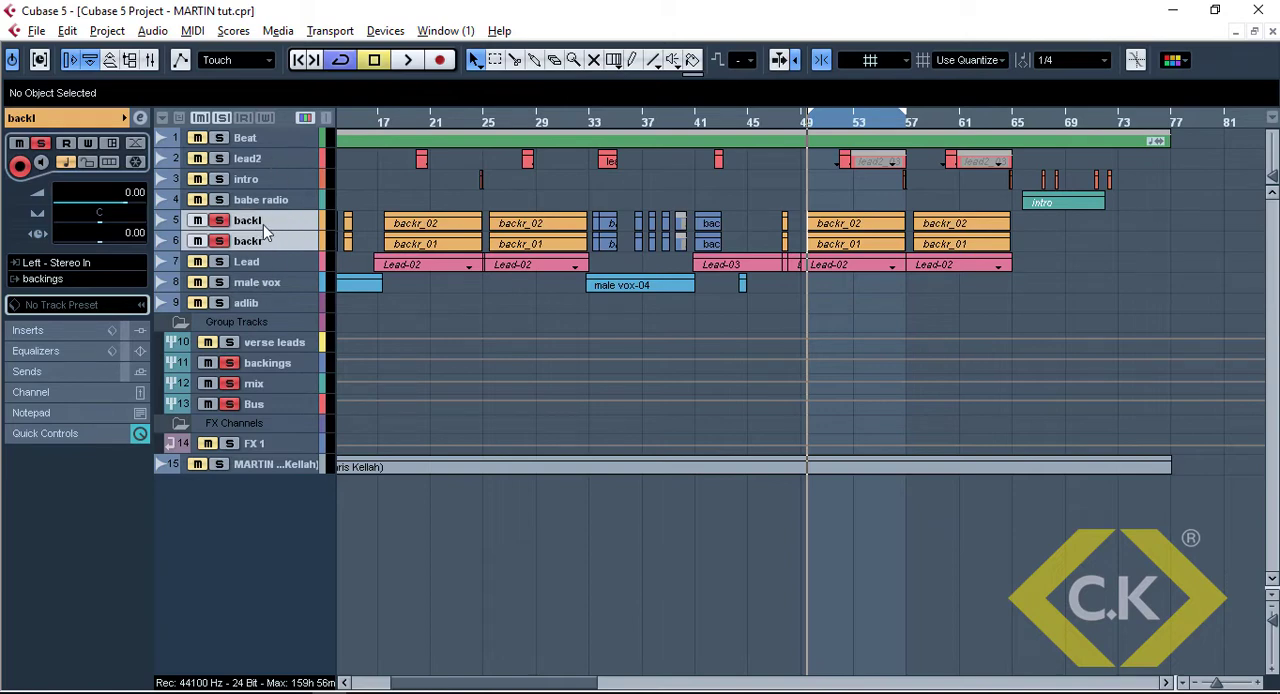
right_click(264, 225)
mouse_move(308, 240)
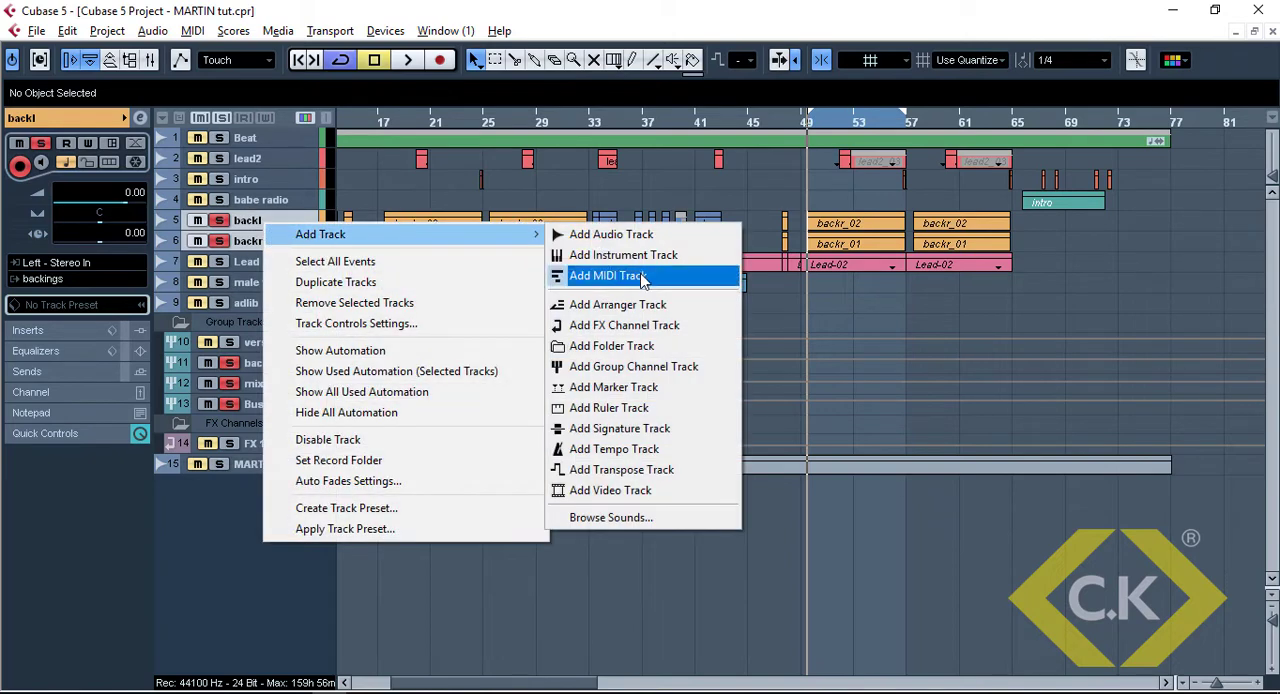
left_click(621, 366)
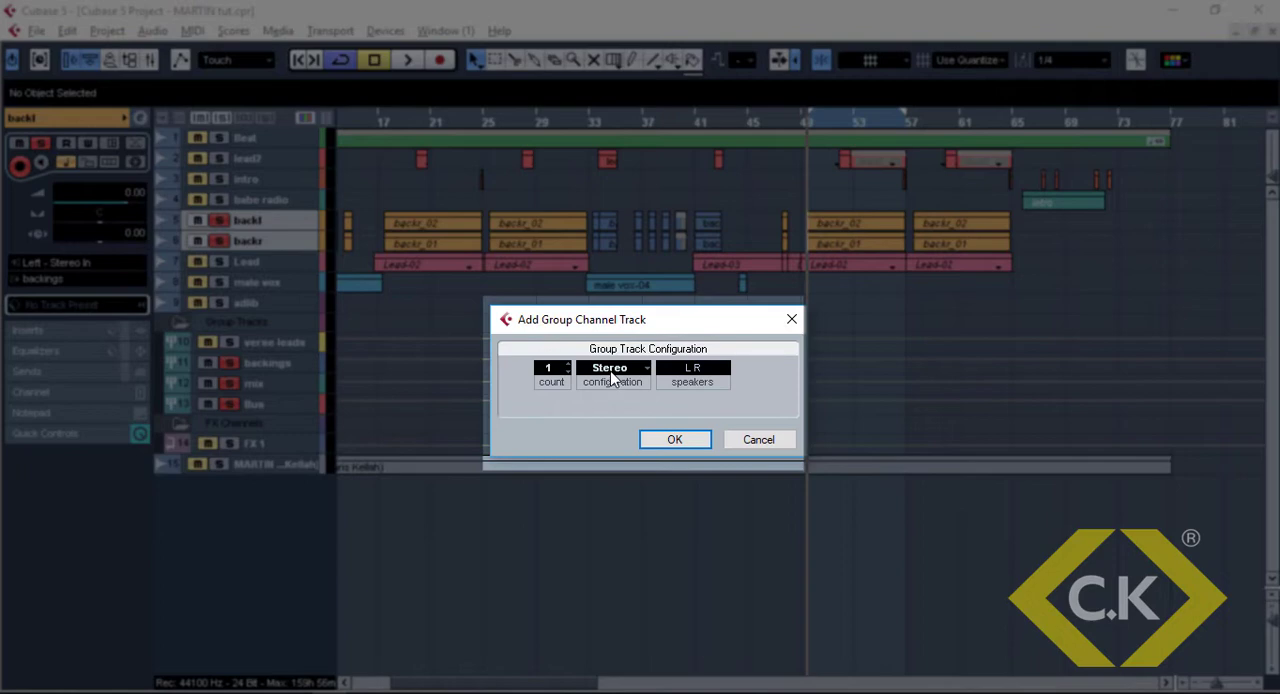
left_click(666, 441)
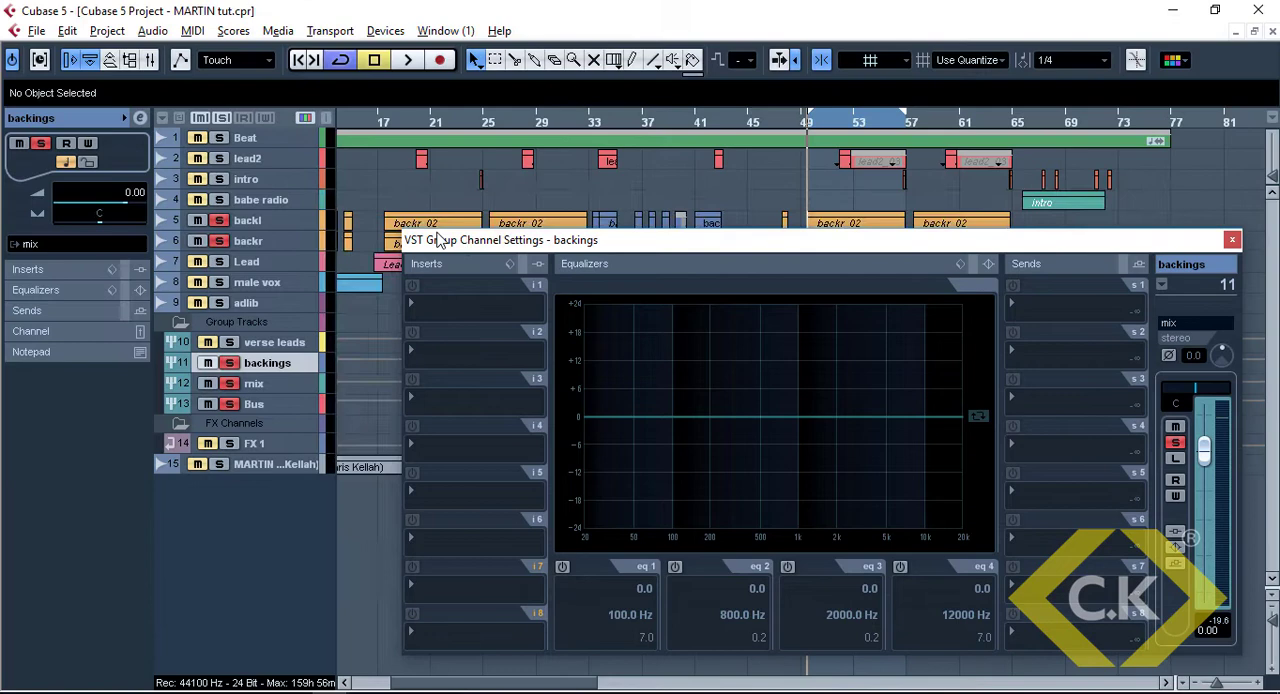
Reposition the channel settings window clear of the track names and pan the backl track to L80
left_click_drag(470, 248, 380, 195)
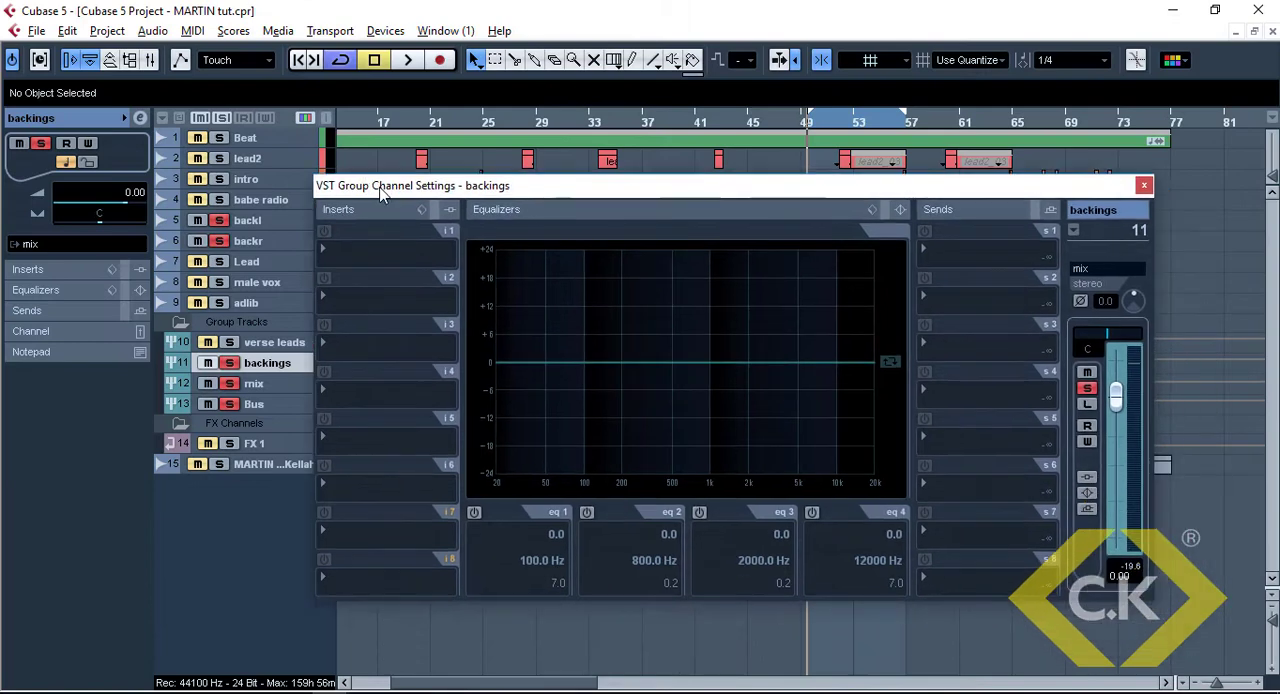
key("space")
left_click_drag(459, 193, 510, 167)
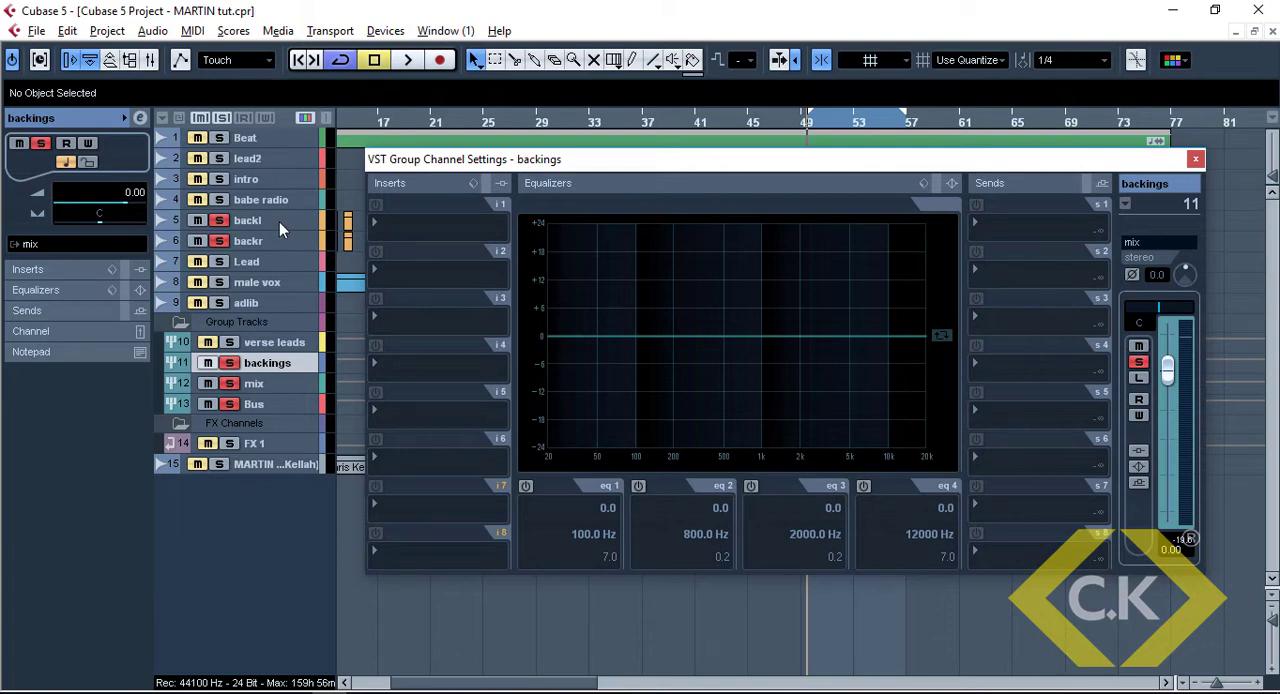
left_click(246, 220)
left_click(104, 212)
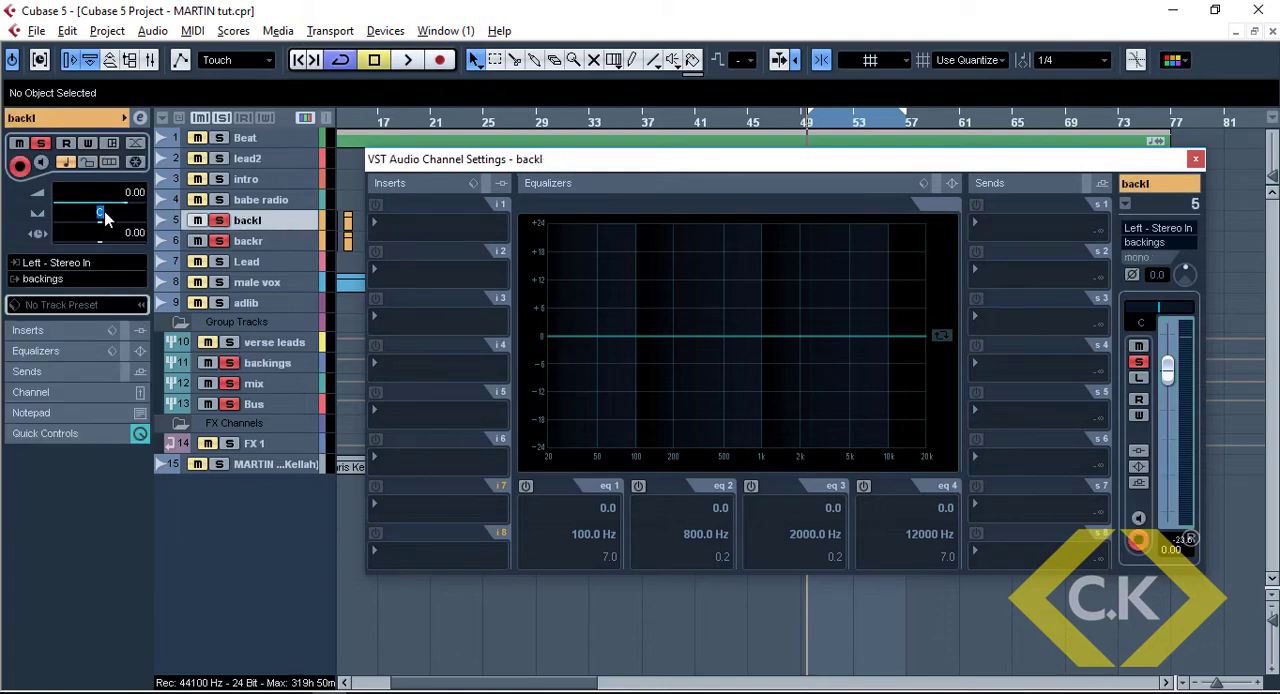
type("l80")
key("Return")
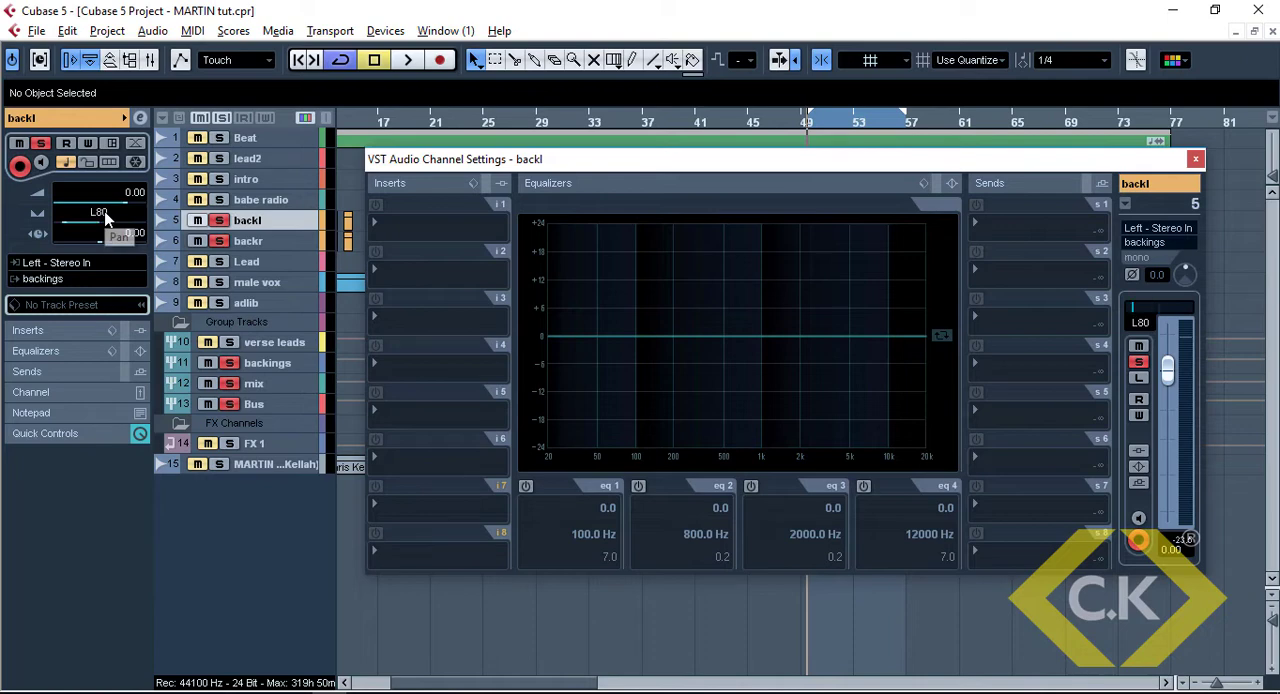
Pan the backr track to R80
left_click(203, 241)
left_click(110, 213)
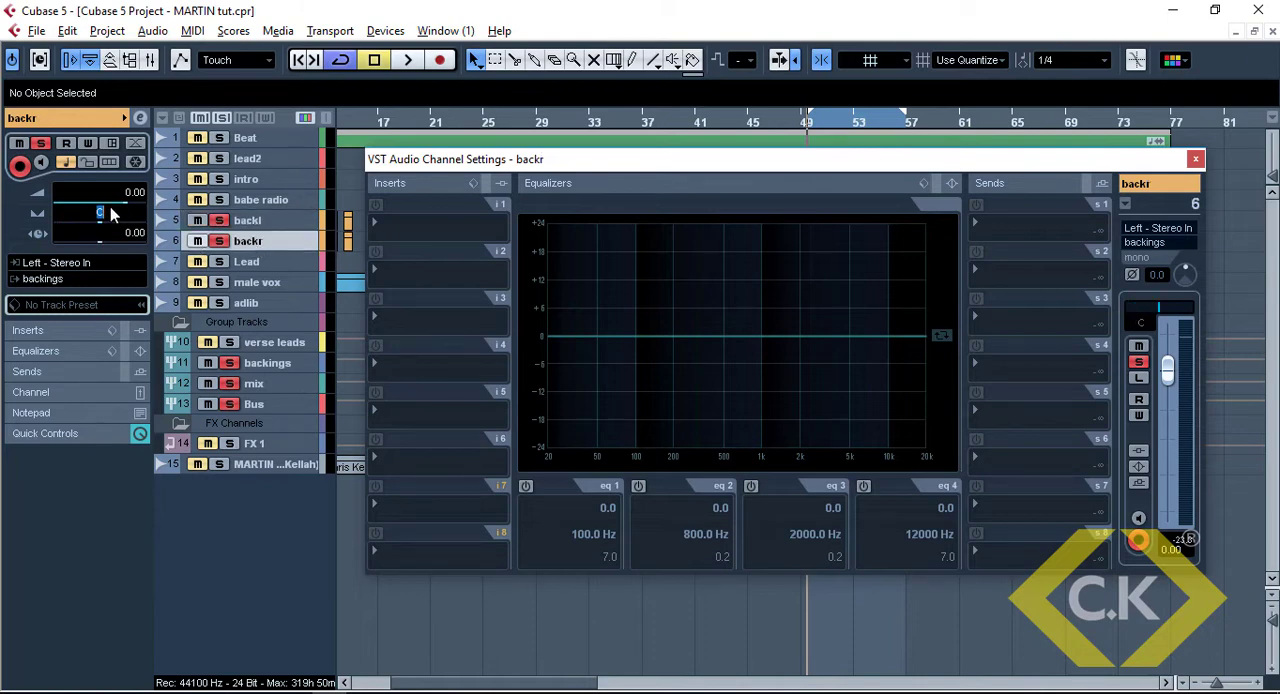
type("r80")
key("Return")
Play back the panned backing vocals and switch the channel settings to the backings group
left_click_drag(420, 161, 358, 155)
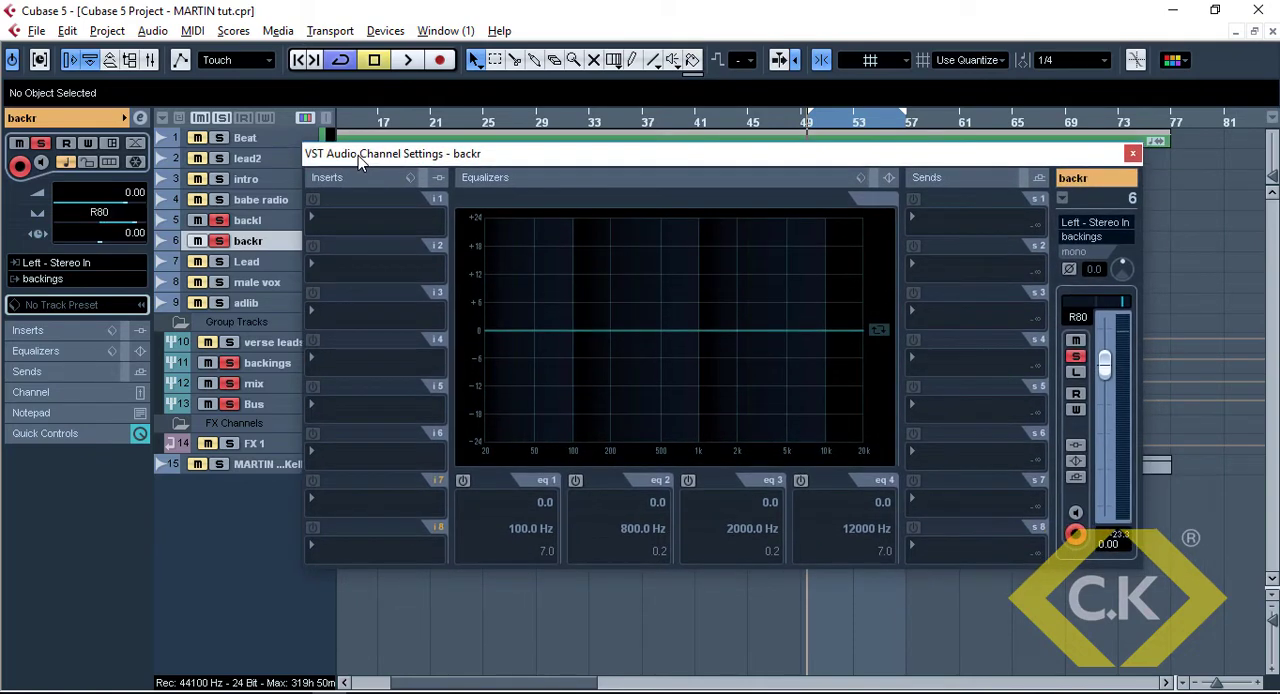
key("space")
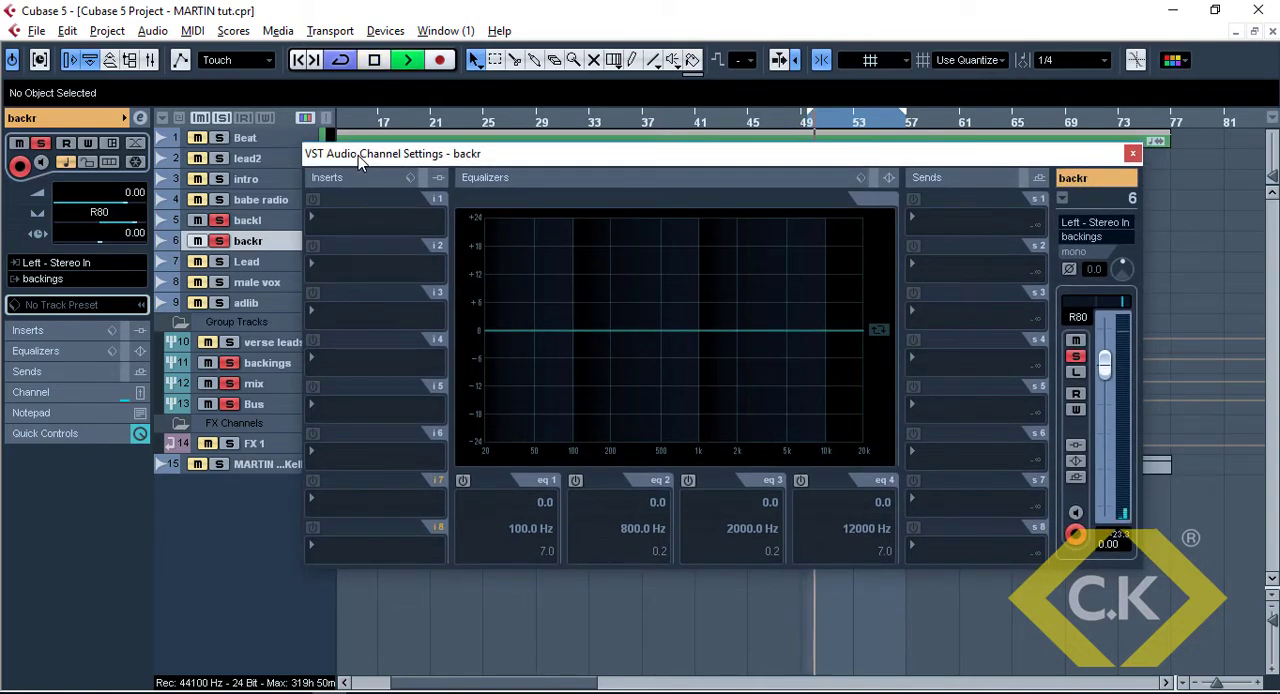
left_click(265, 363)
key("space")
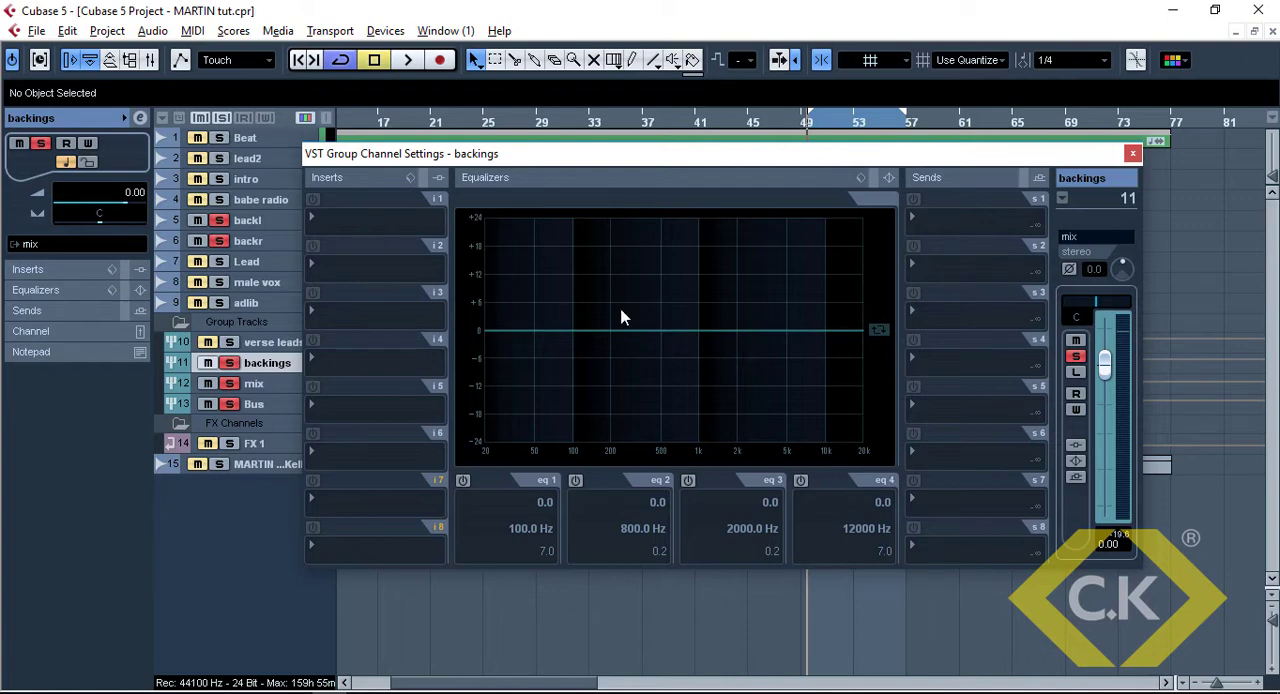
Load the NS1 Stereo restoration plug-in into the first insert slot of the backings group
left_click_drag(491, 161, 487, 314)
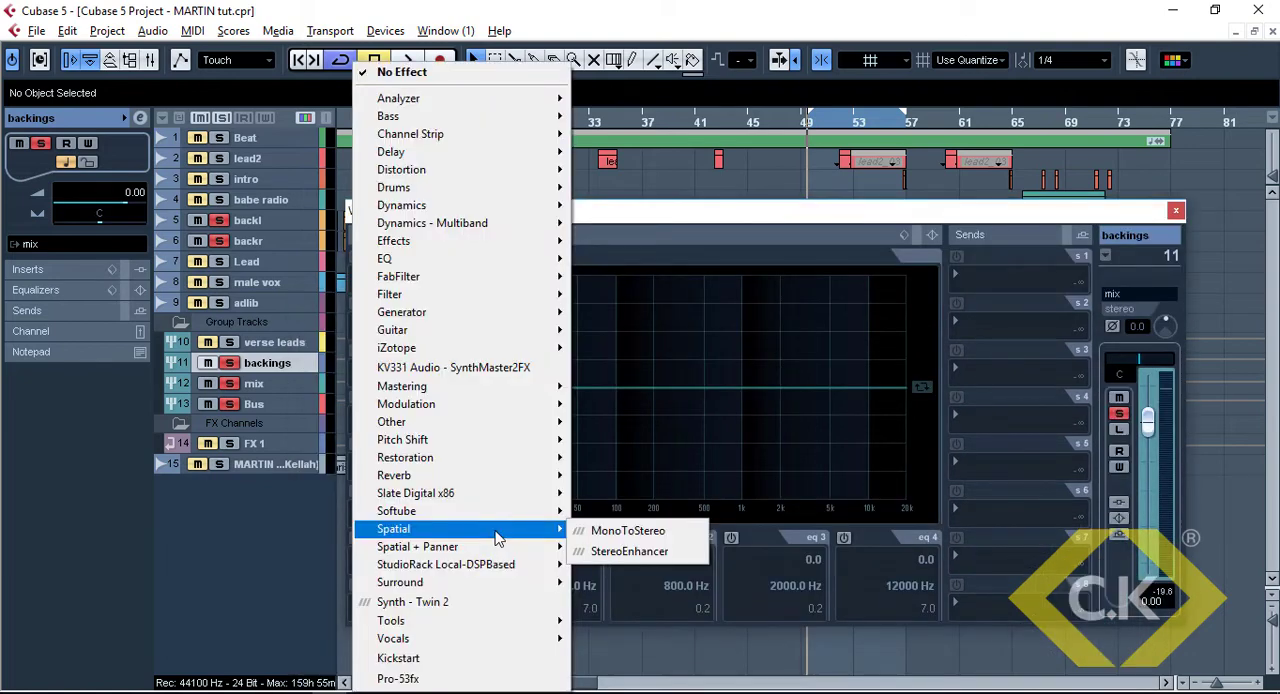
mouse_move(523, 469)
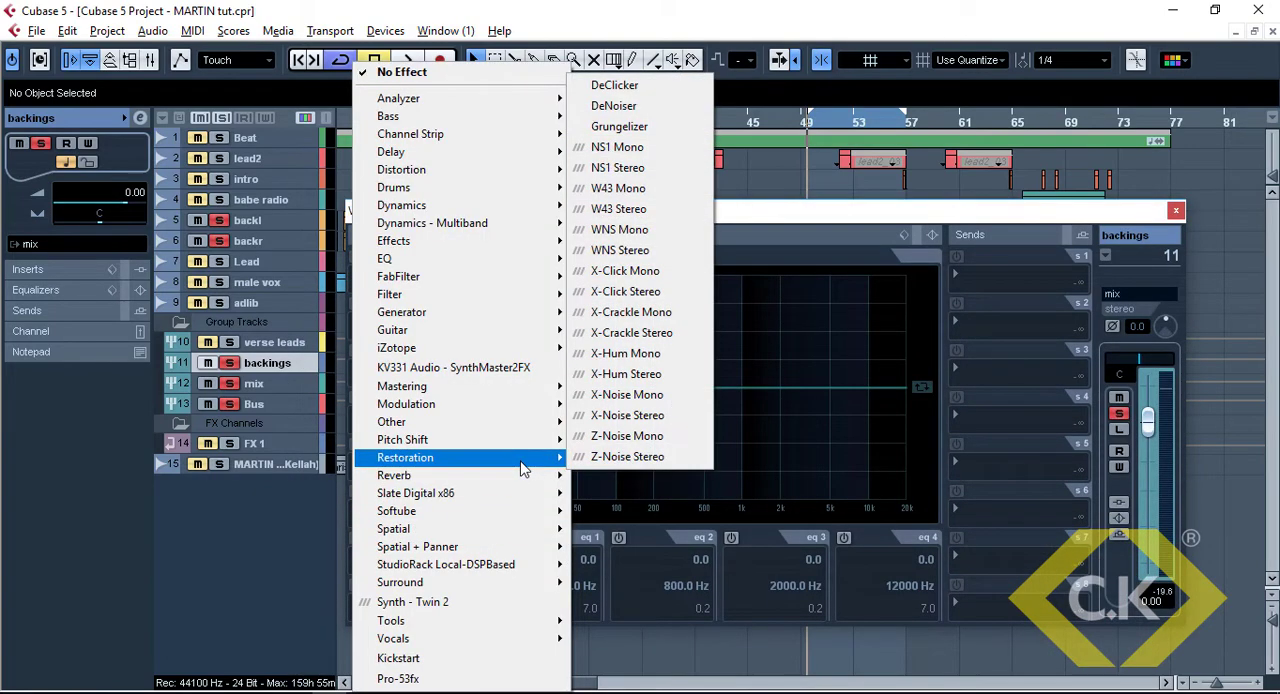
left_click(652, 176)
left_click_drag(645, 128, 637, 82)
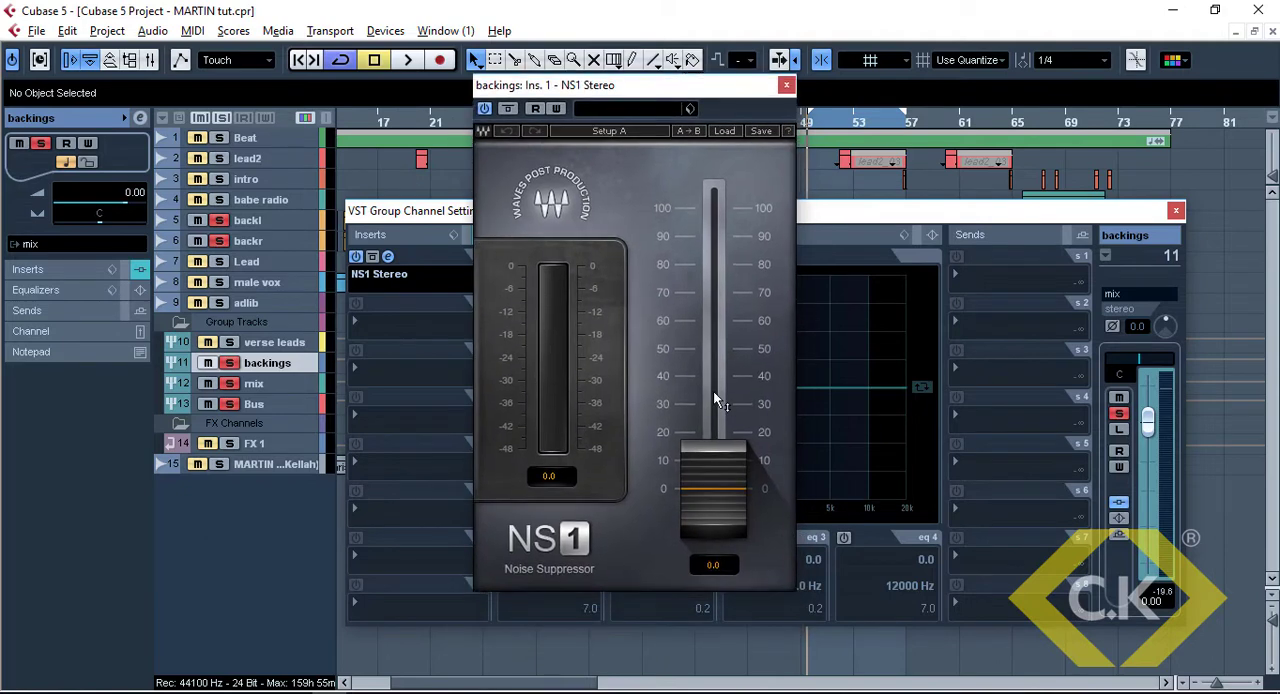
Set the NS1 noise suppression to 20, play back the backings with it, and close the plug-in window
left_click(713, 490)
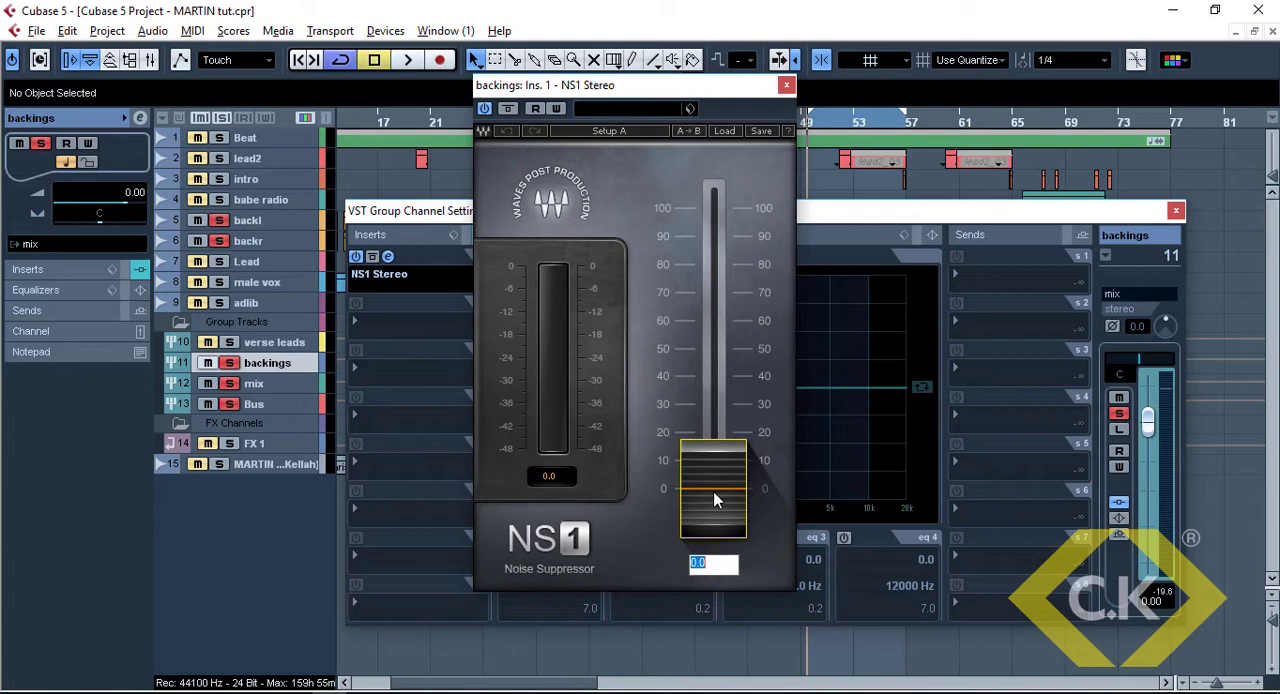
type("20")
key("Return")
key("space")
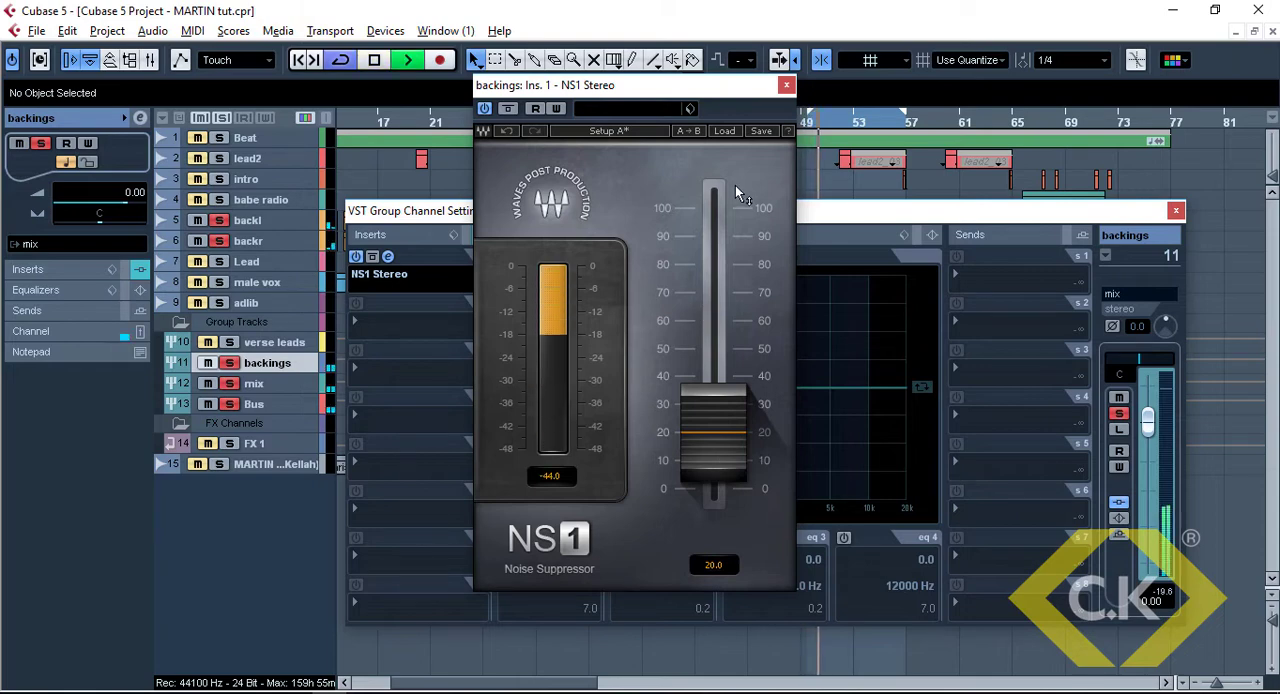
key("space")
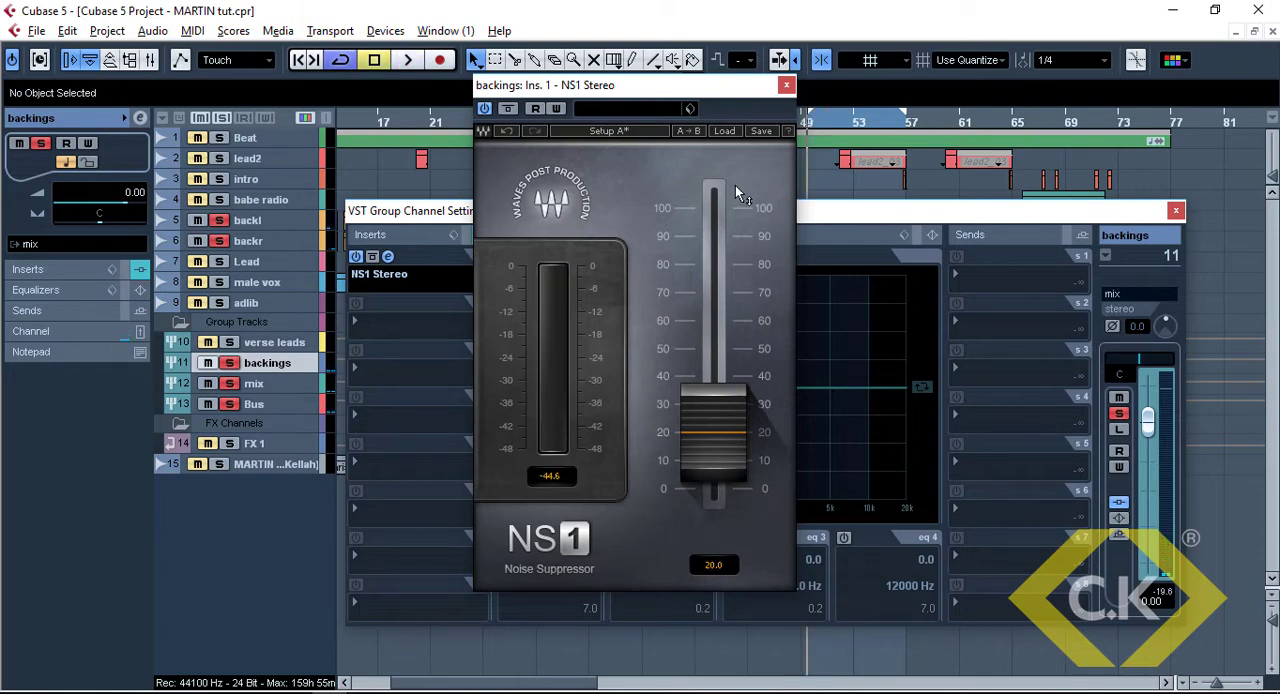
left_click(787, 86)
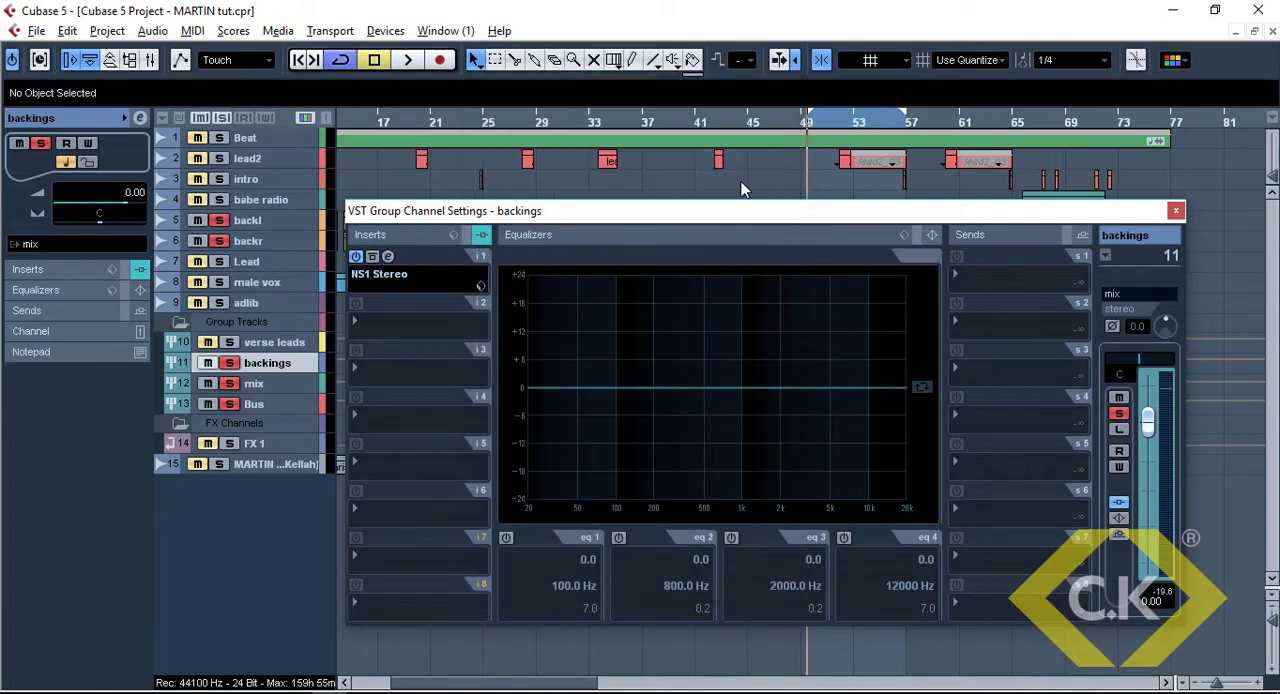
Route the first send of the backings group to Stereo Out and review its output choices
left_click_drag(674, 216, 677, 182)
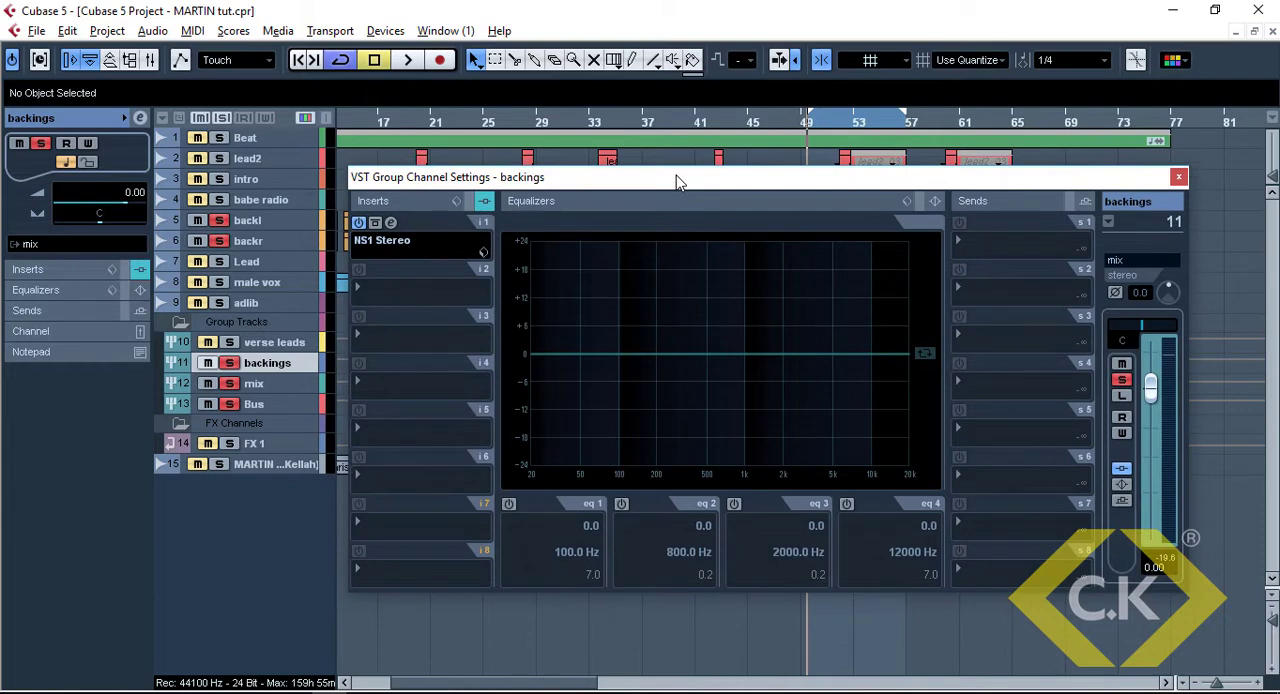
mouse_move(463, 182)
left_mouse_down()
mouse_move(466, 214)
mouse_move(457, 203)
left_mouse_up()
left_click(1002, 272)
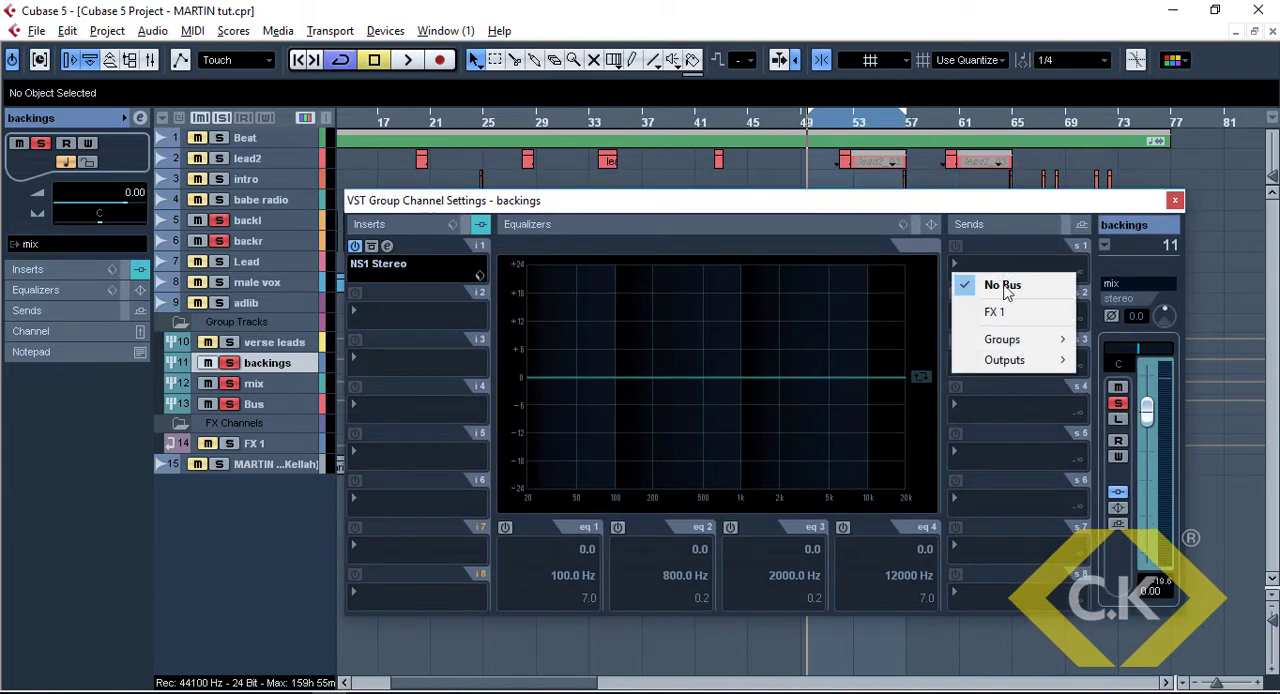
mouse_move(1028, 360)
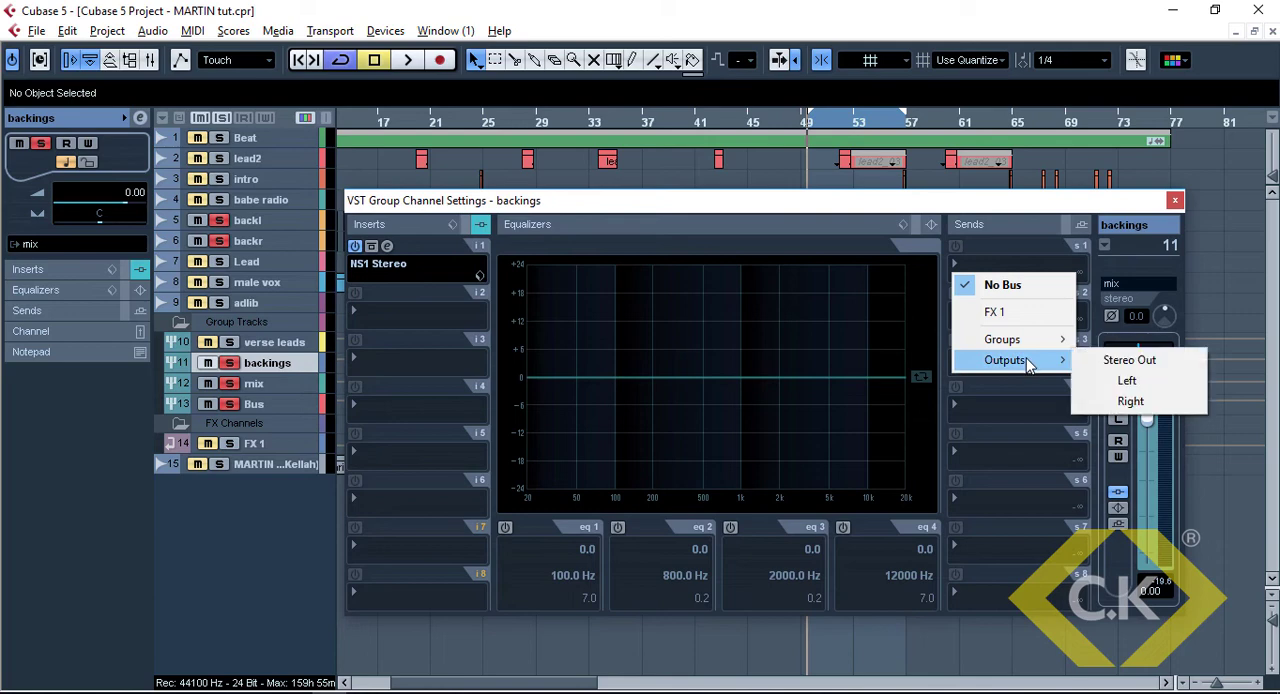
left_click(1090, 358)
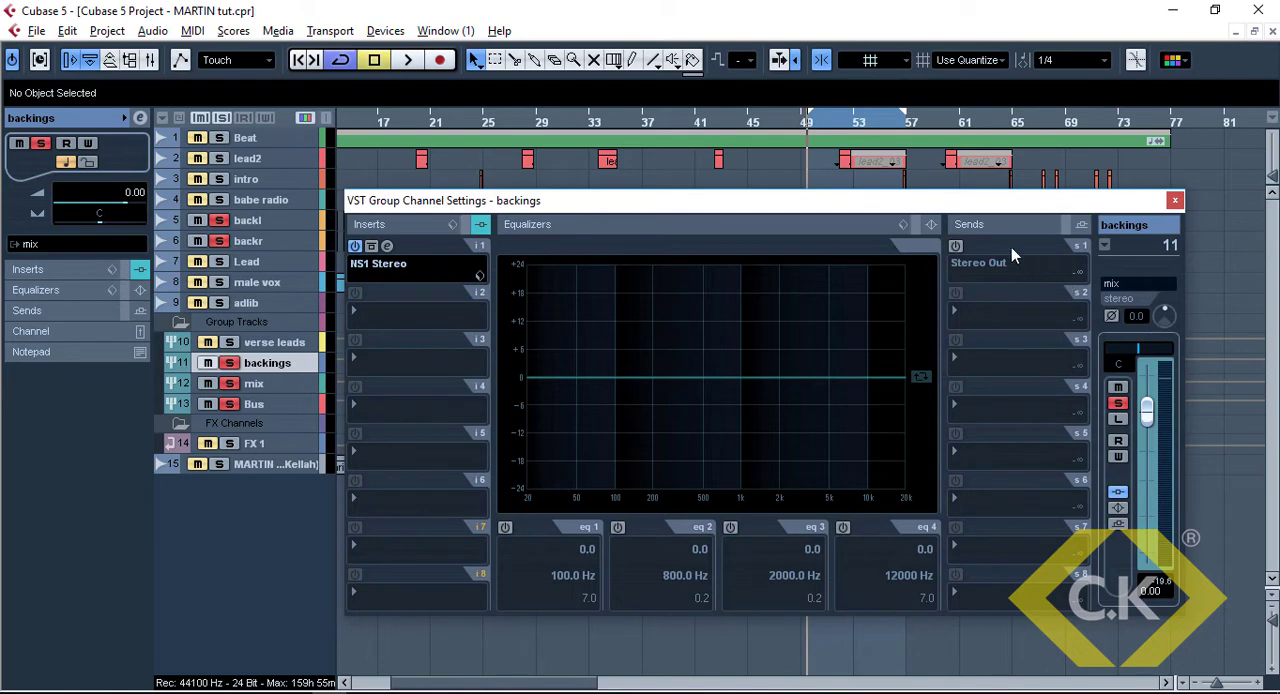
left_click(985, 265)
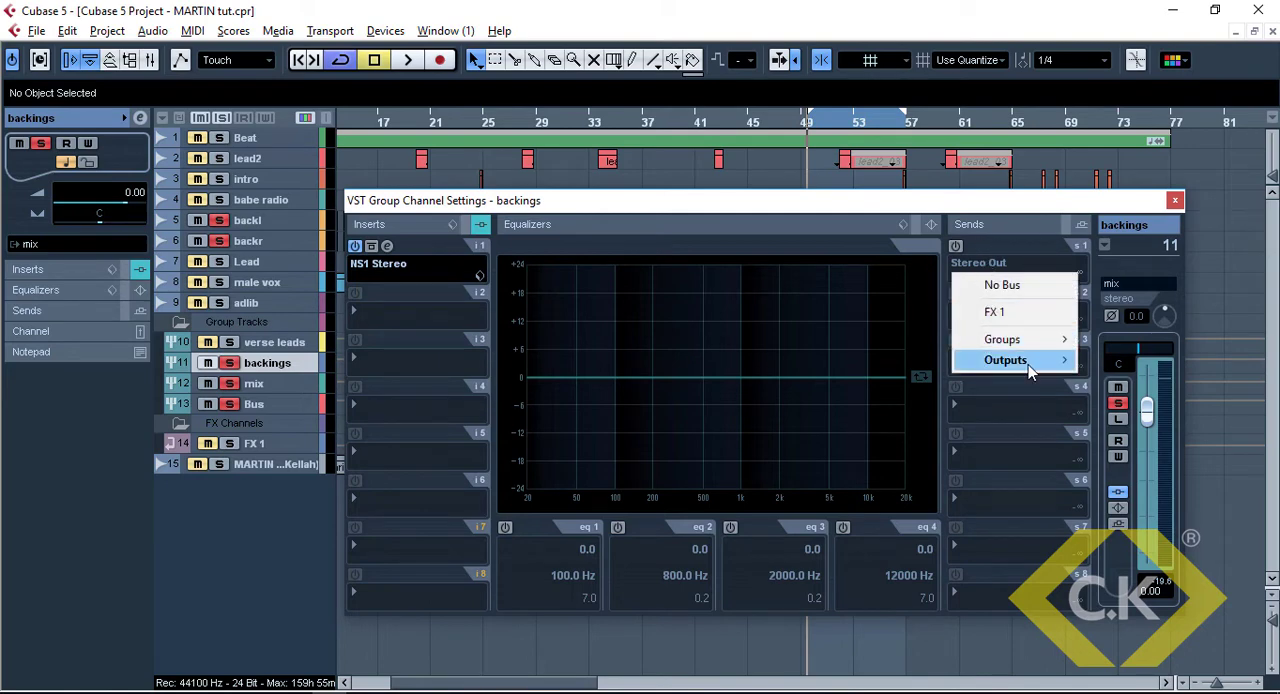
mouse_move(1028, 364)
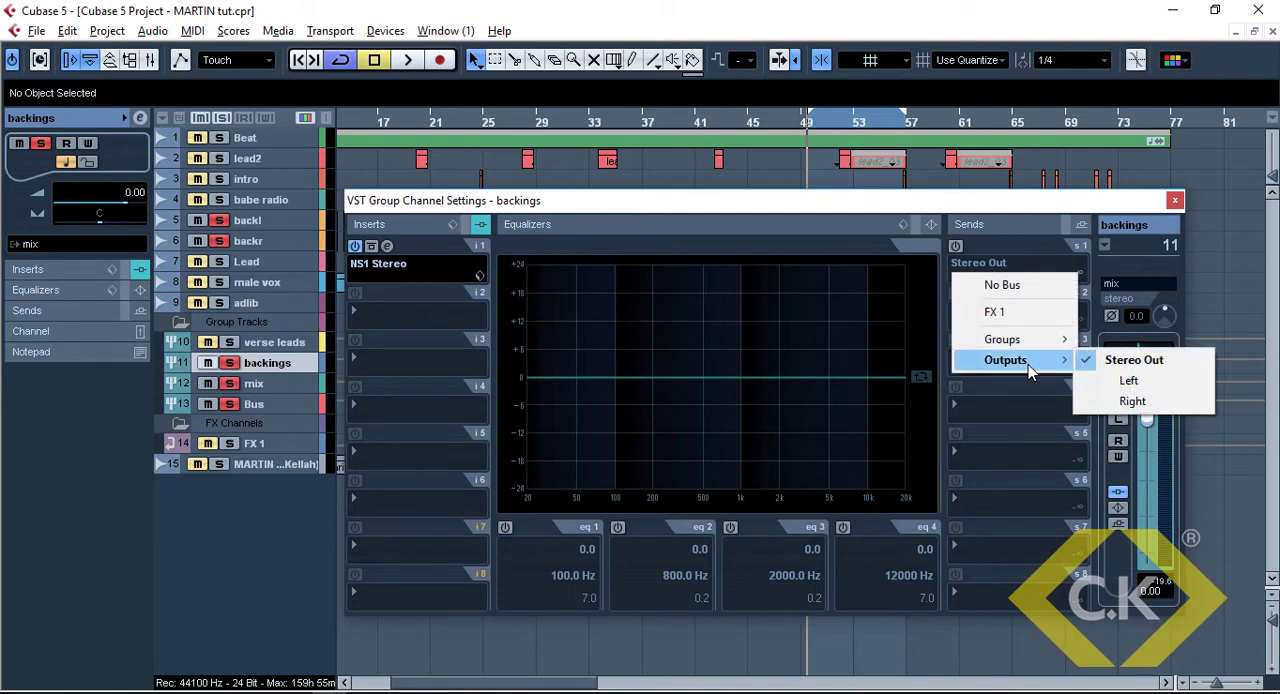
left_click(1020, 255)
Activate the Stereo Out send on the backings group and set its level to 0
left_click(957, 247)
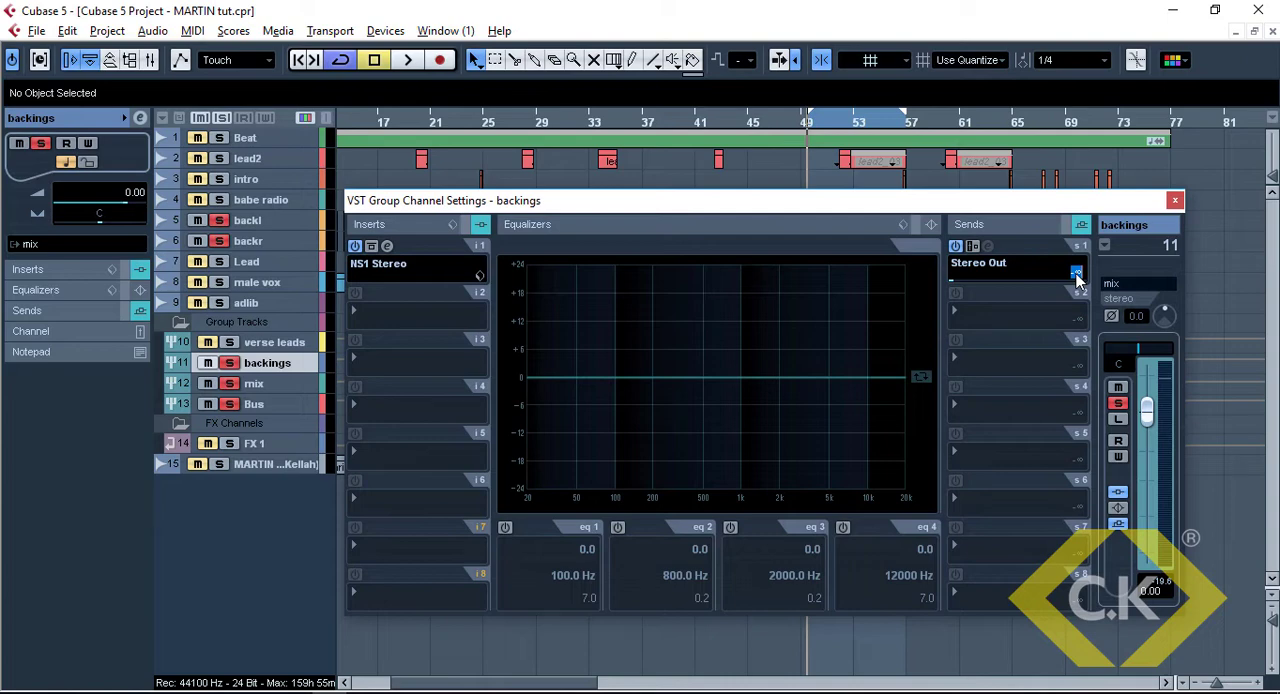
type("0")
key("Return")
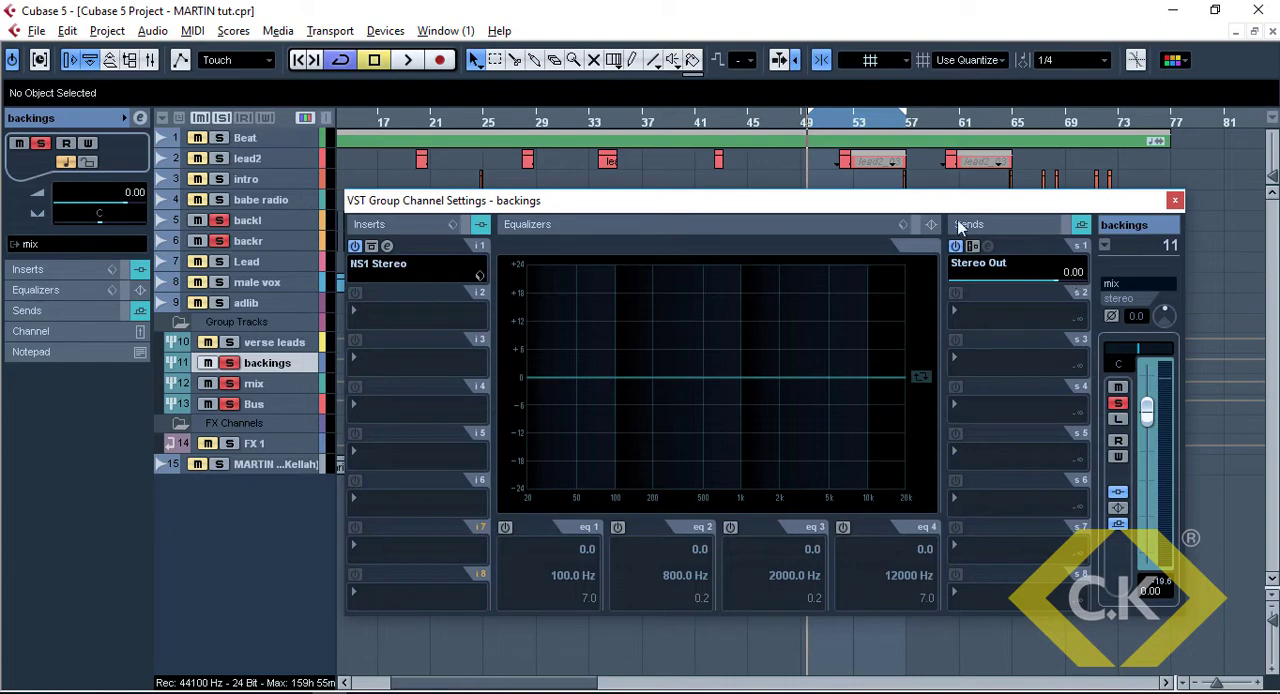
Play the backings and compare the sound with the Stereo Out send switched off and on
mouse_move(952, 206)
left_mouse_down()
mouse_move(976, 218)
mouse_move(967, 212)
left_mouse_up()
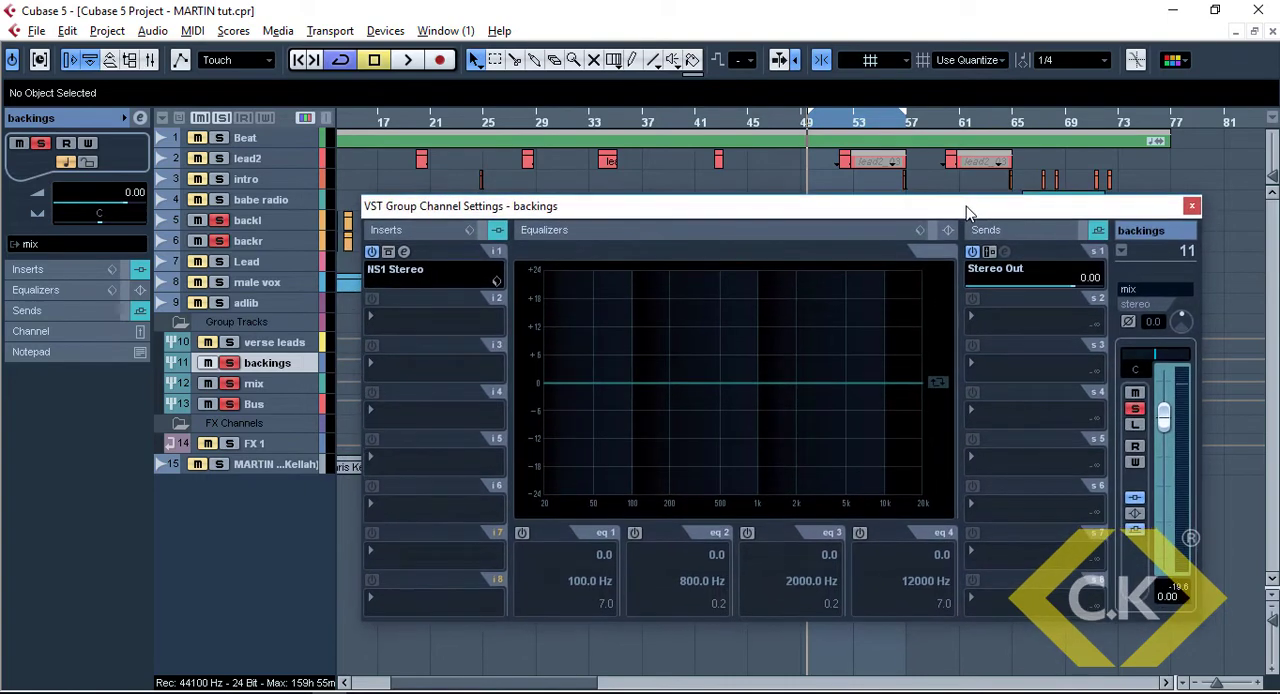
key("space")
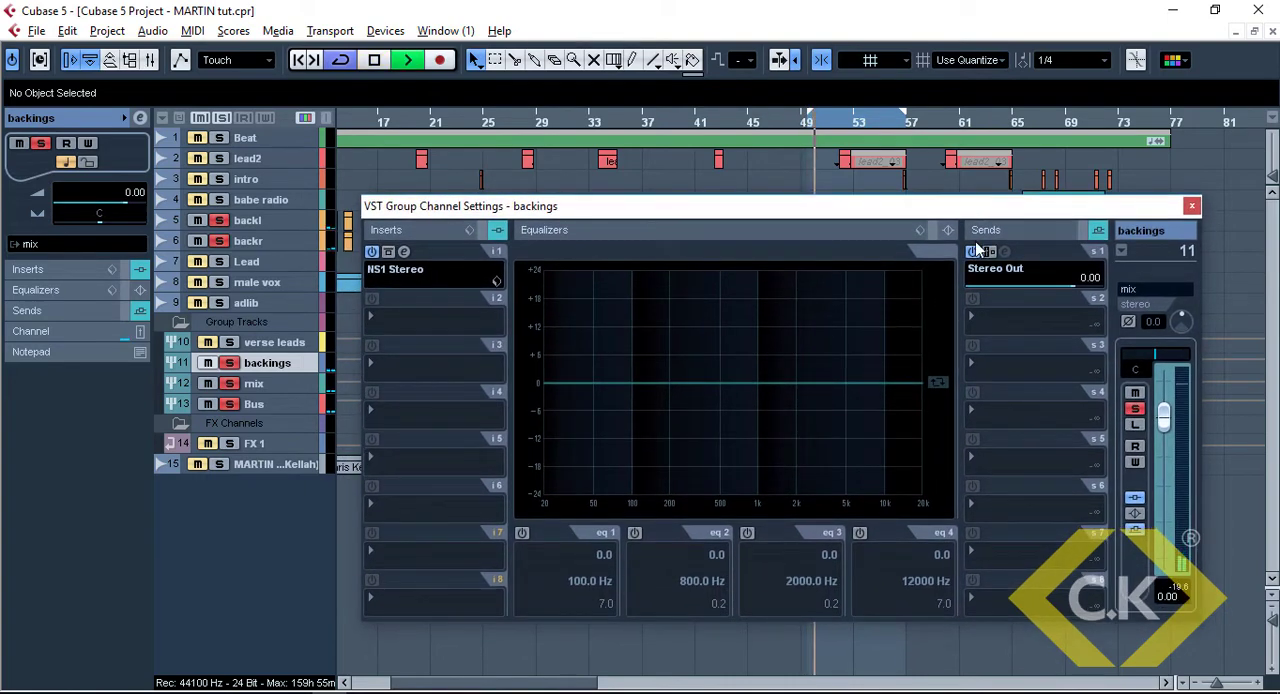
left_click(974, 252)
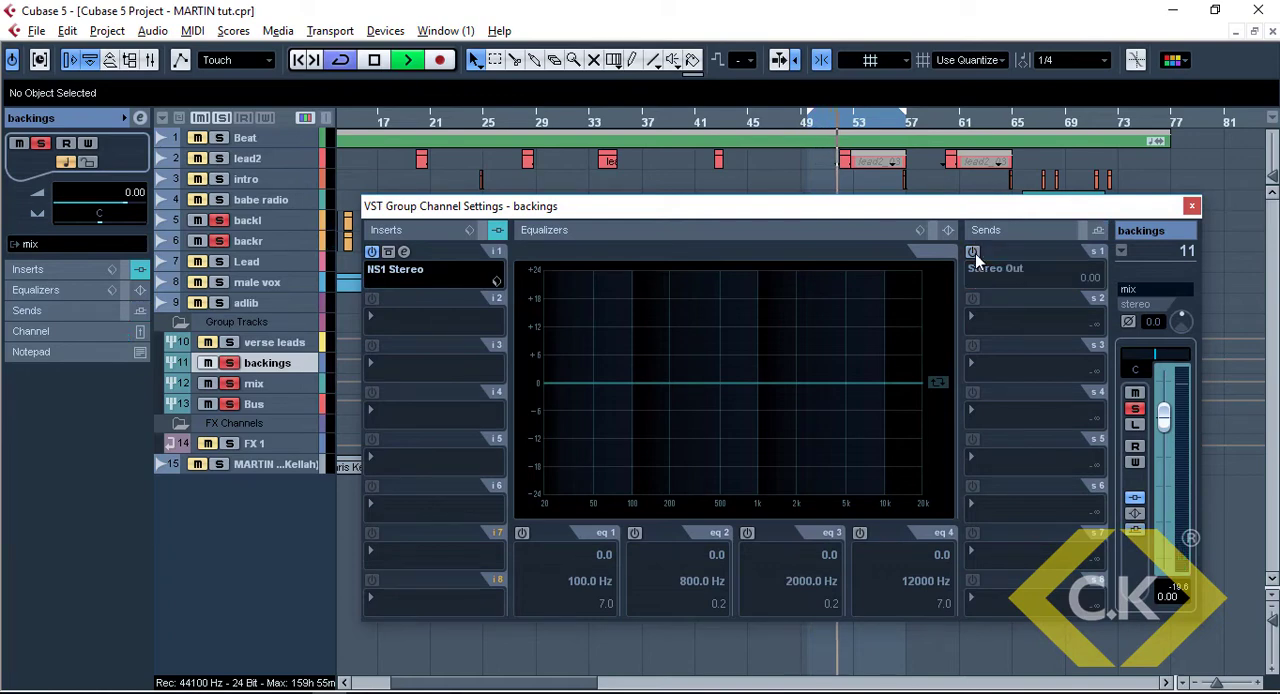
left_click(974, 252)
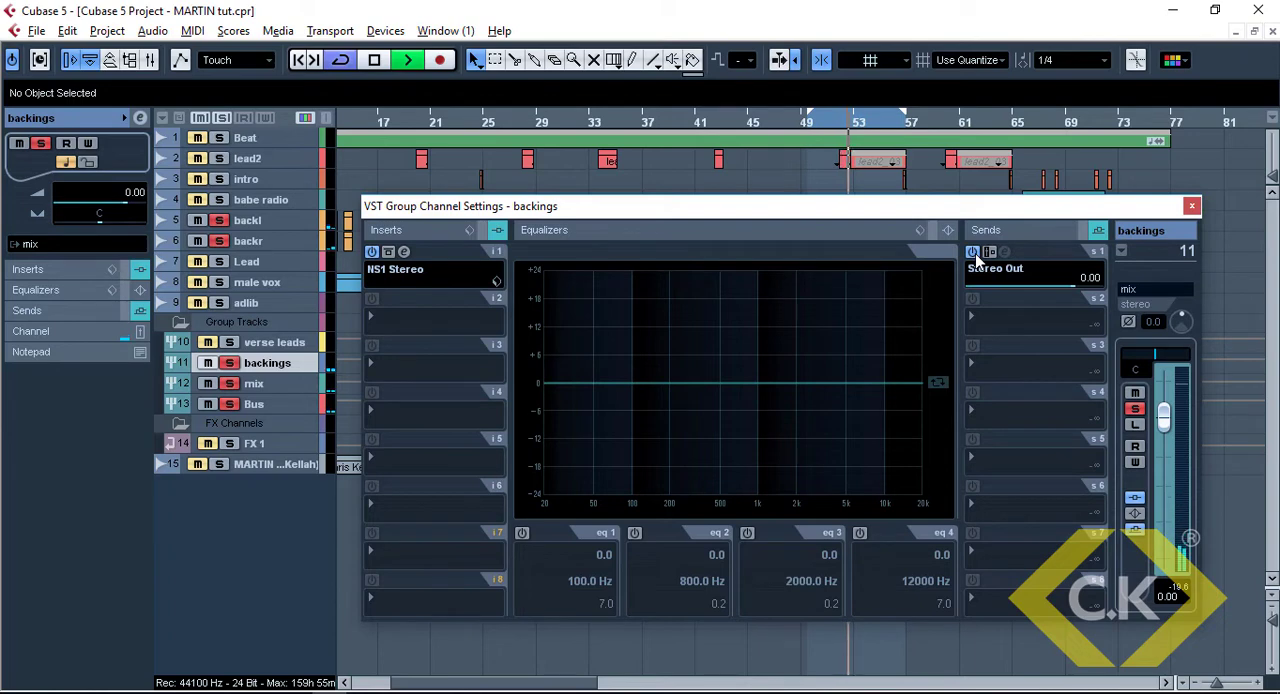
key("space")
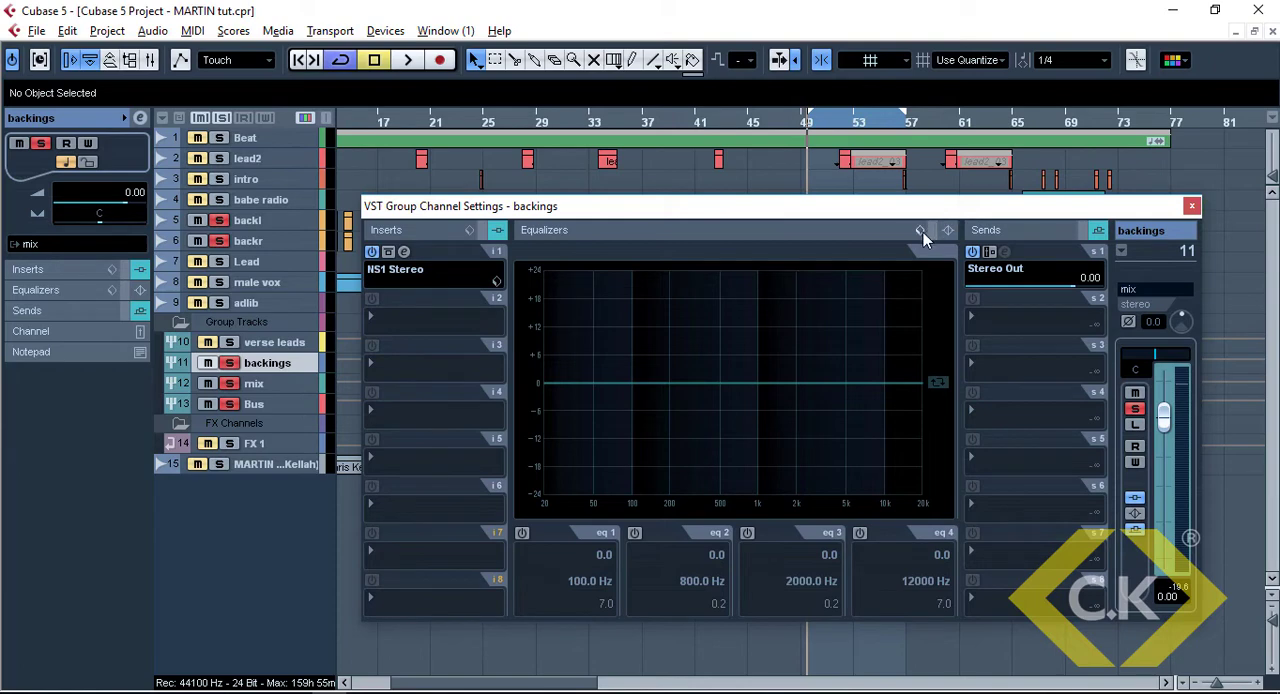
Activate EQ band 1 on the backings group as High Pass II with a Q of 5.0
left_click(522, 533)
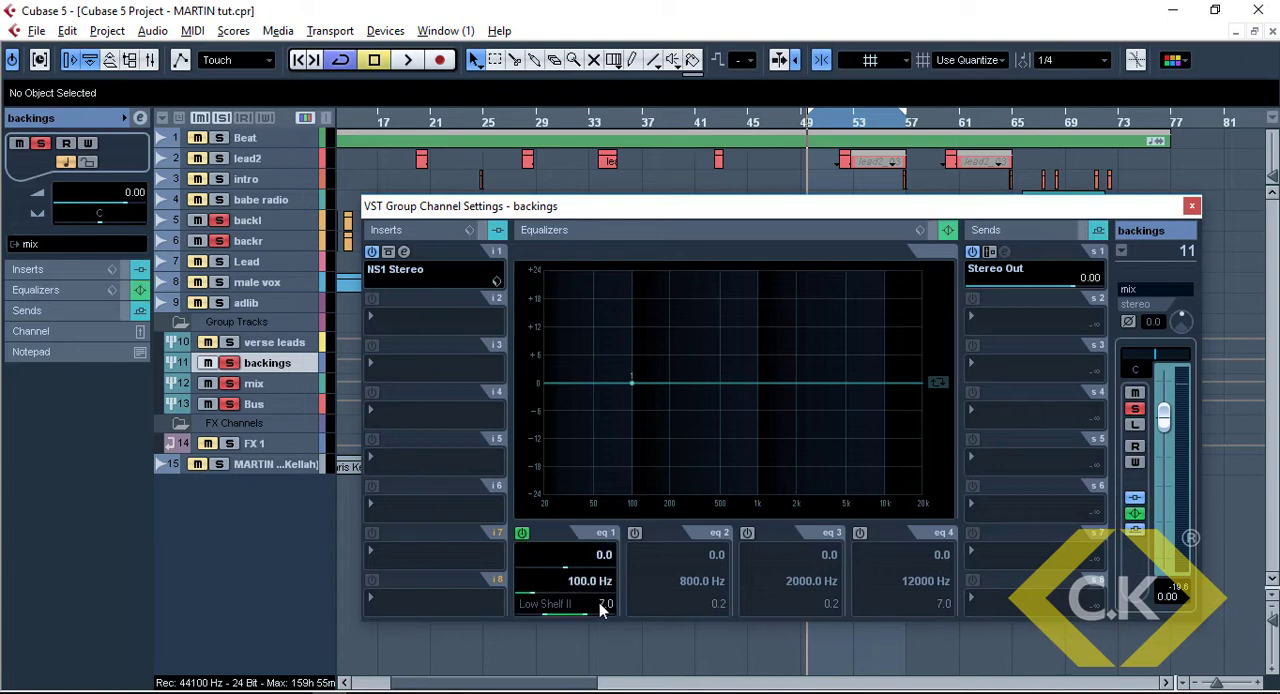
left_click(568, 606)
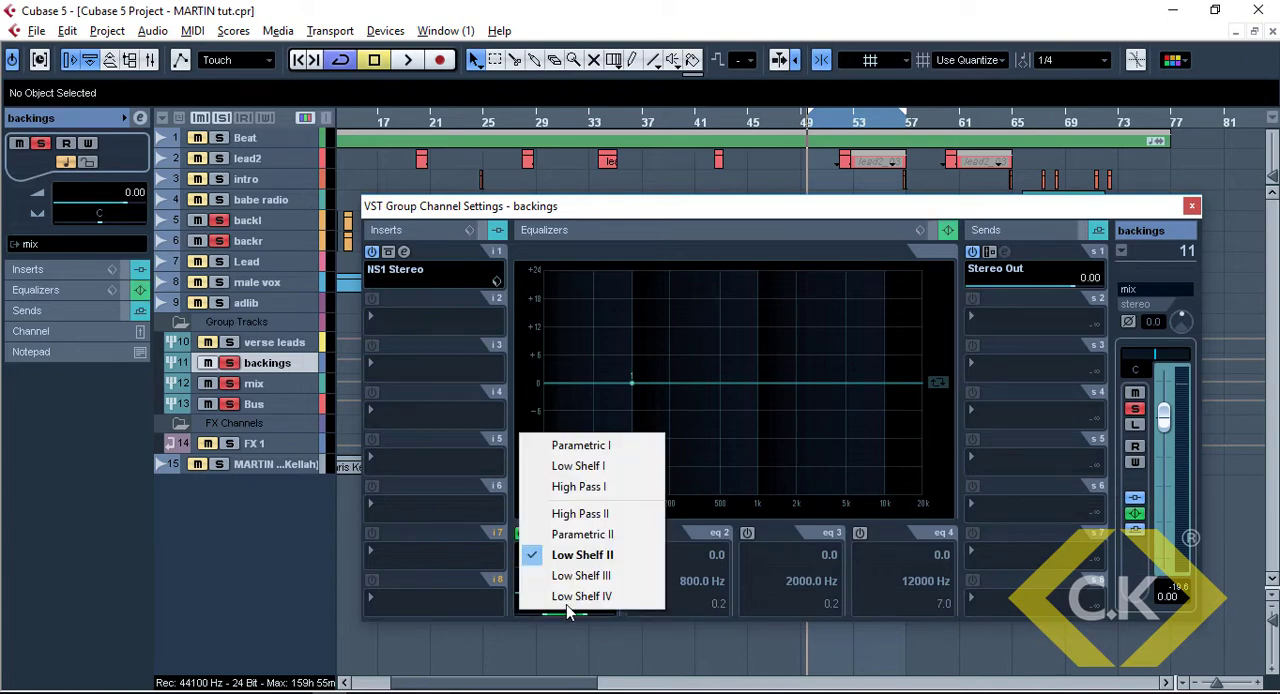
left_click(579, 516)
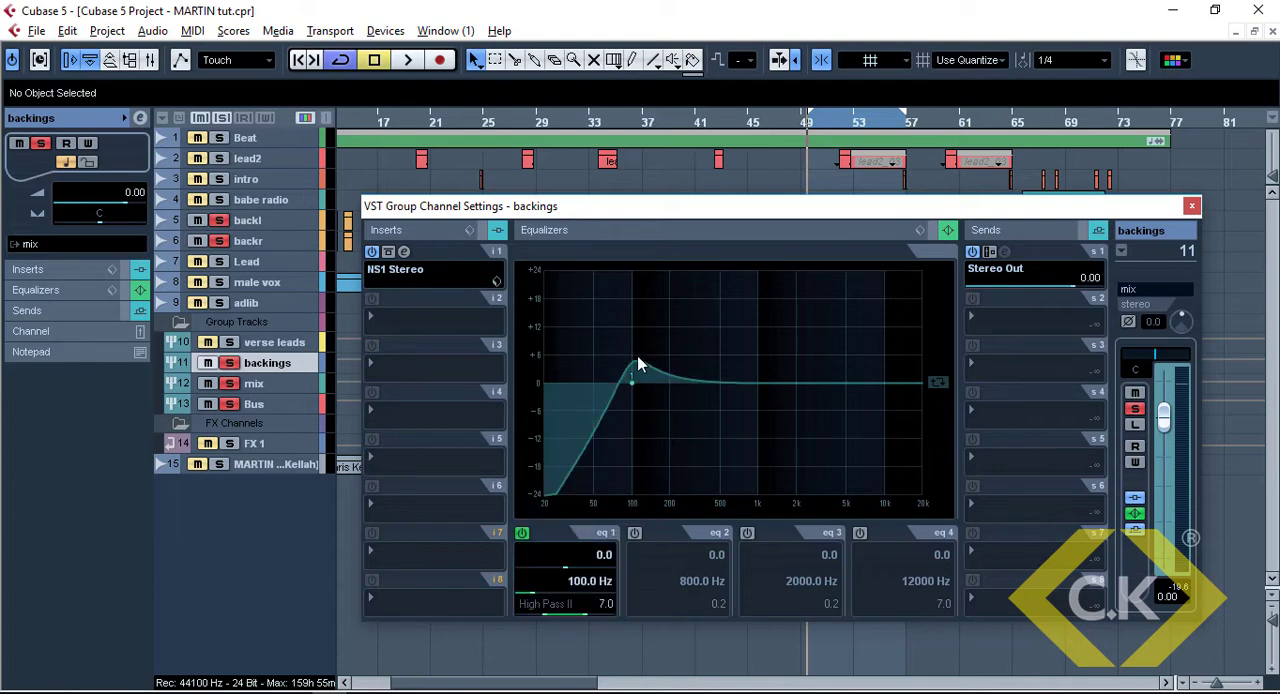
left_click_drag(586, 614, 594, 614)
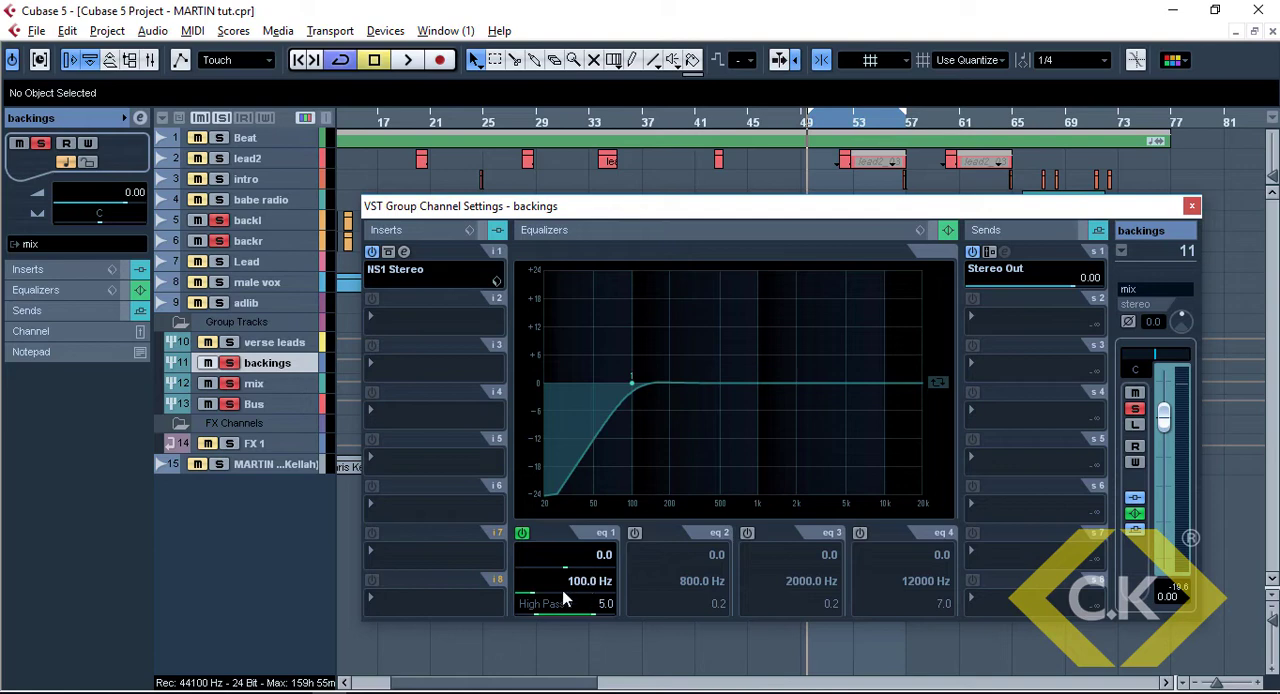
Set the high-pass frequency of EQ band 1 to 200 Hz while playing back the backings
key("space")
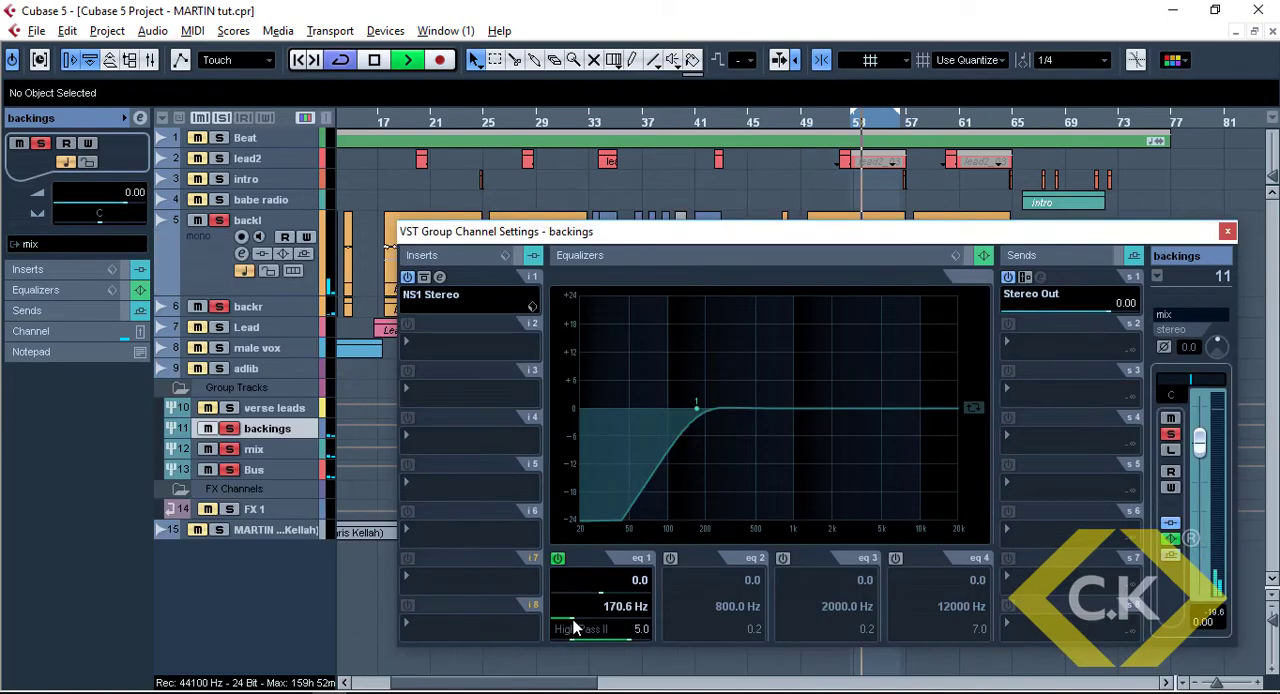
left_click_drag(574, 622, 612, 615)
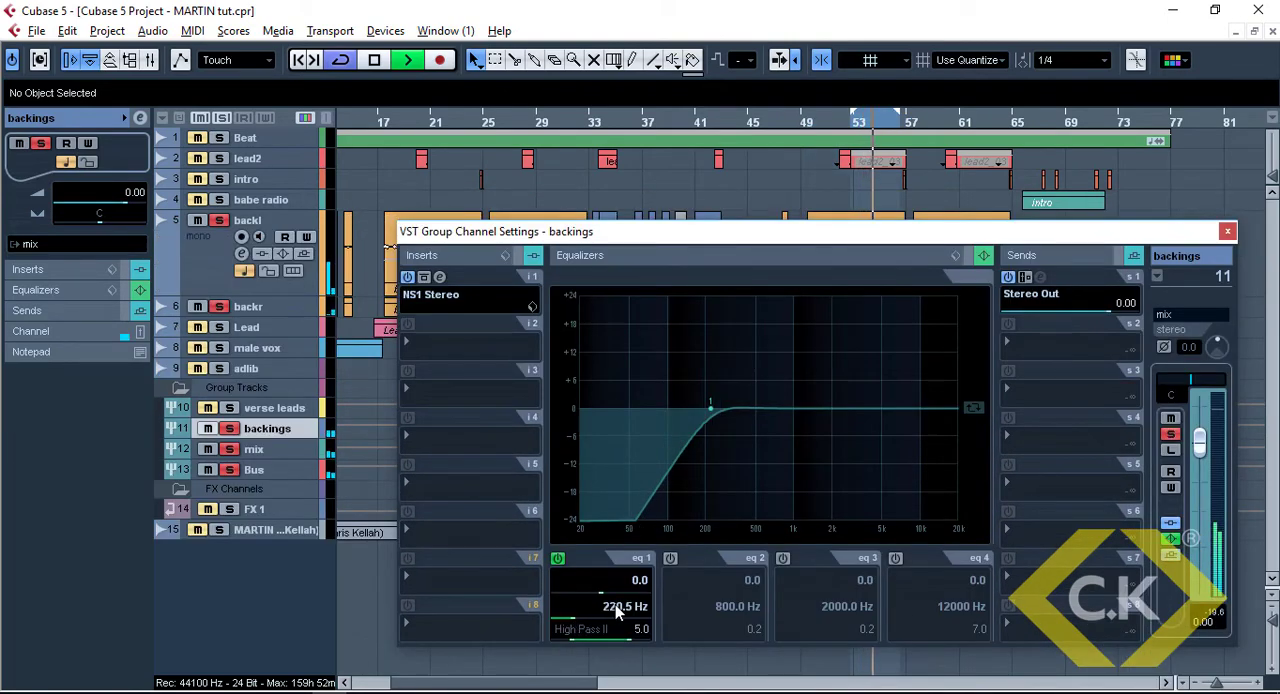
double_click(615, 606)
type("200")
key("Return")
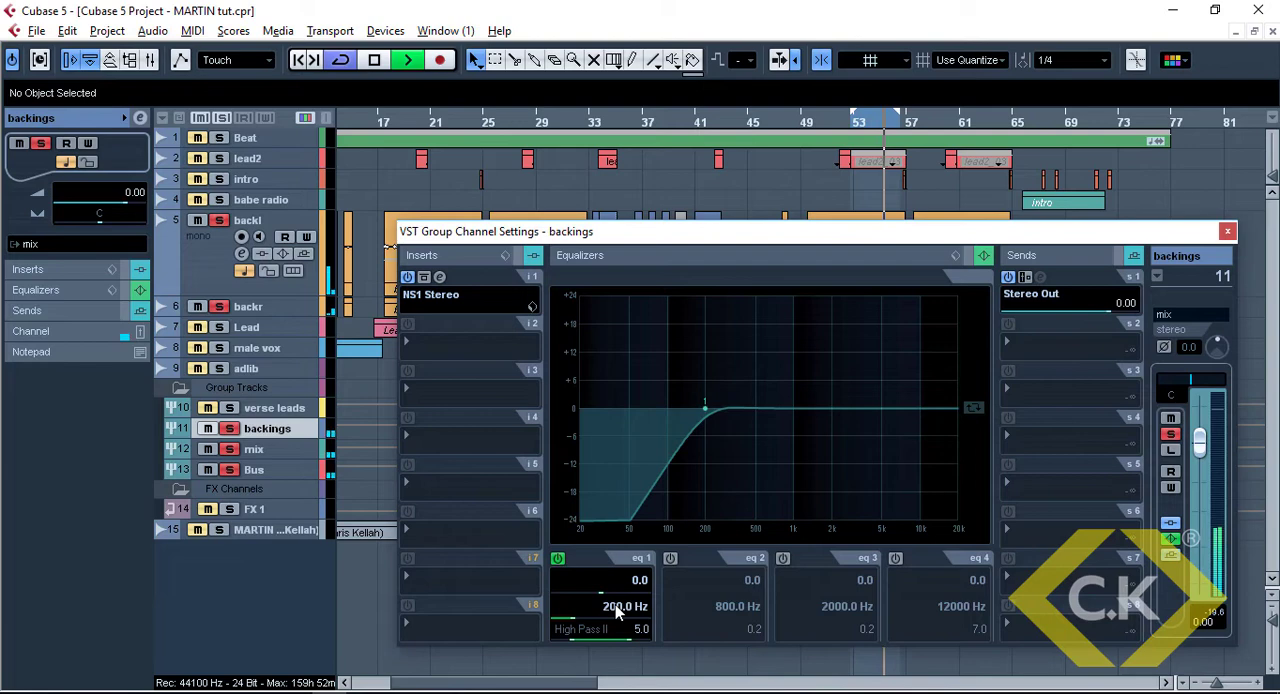
key("space")
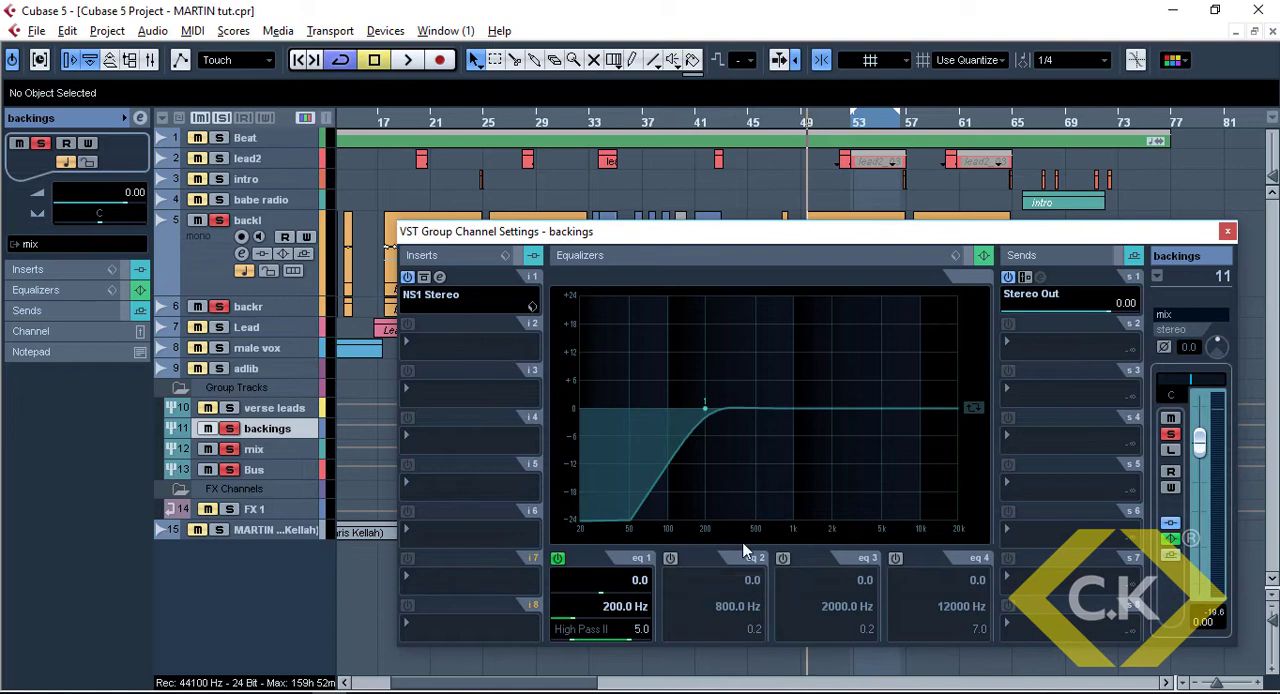
Activate EQ band 2 and boost it to about 16.6 at about 542 Hz while playing back the backings
left_click(670, 558)
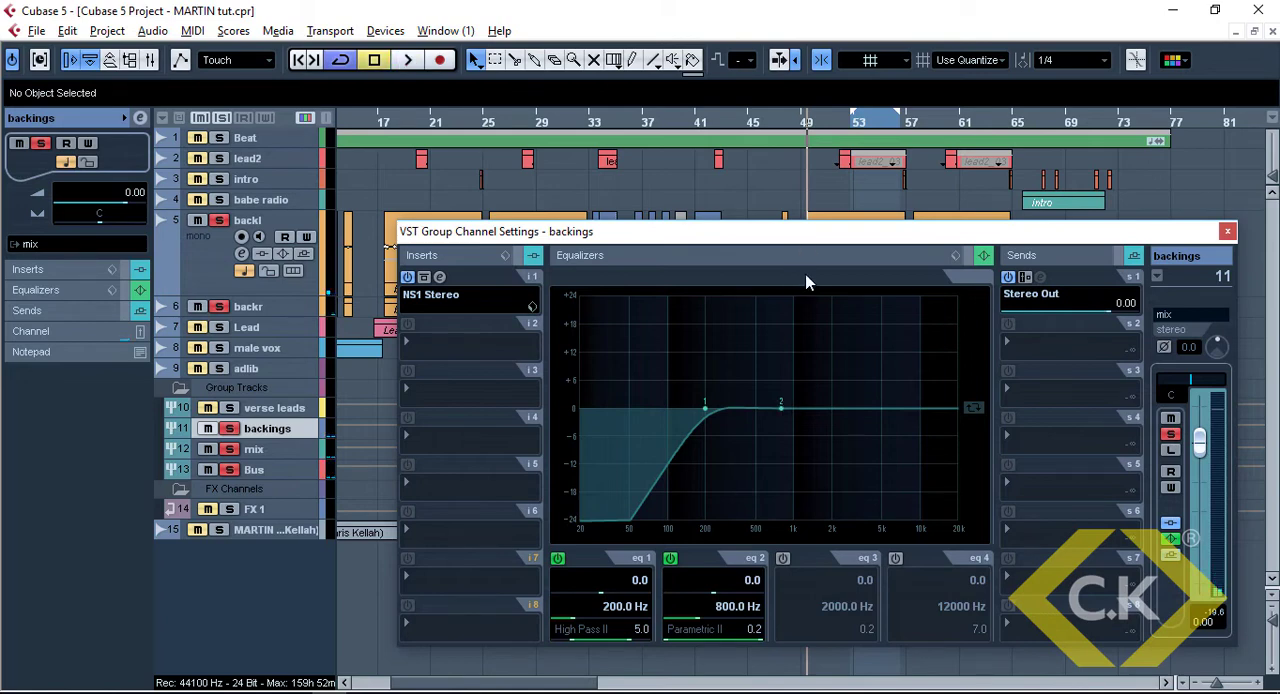
left_click(855, 217)
key("space")
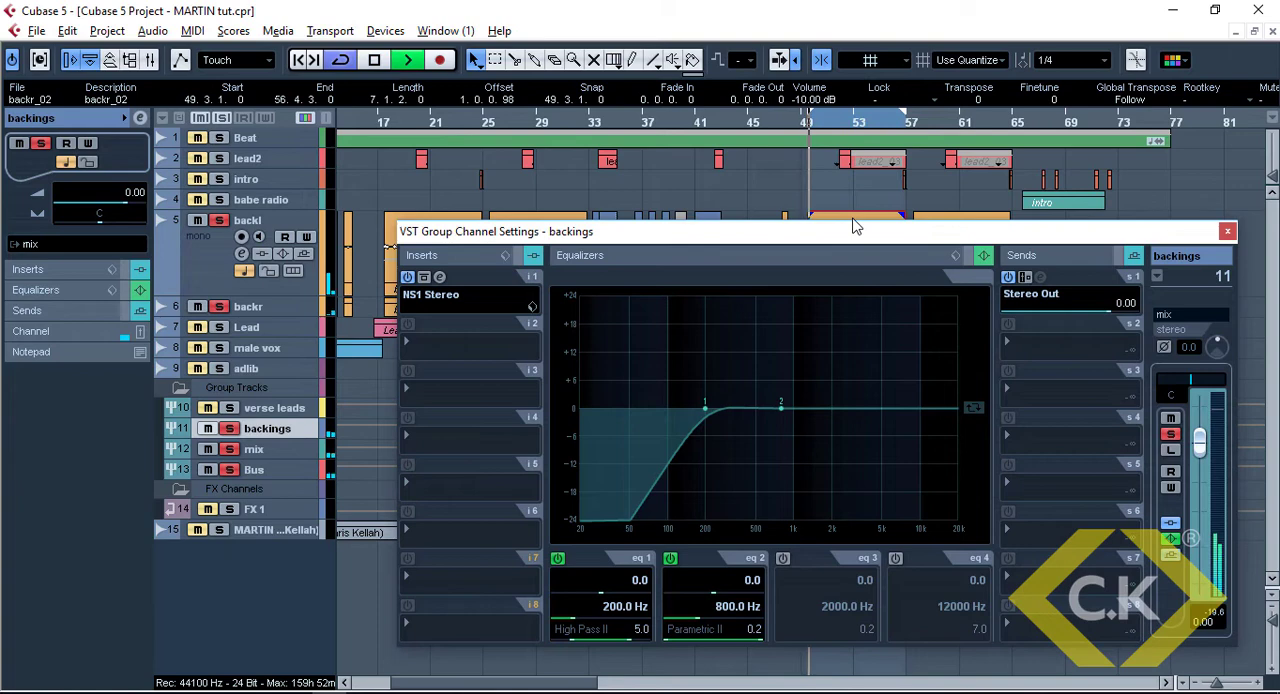
left_click_drag(781, 405, 759, 327)
key("space")
Narrow EQ band 2 to a Q of 3 and sweep its boost down to about 378 Hz during playback
left_click(755, 630)
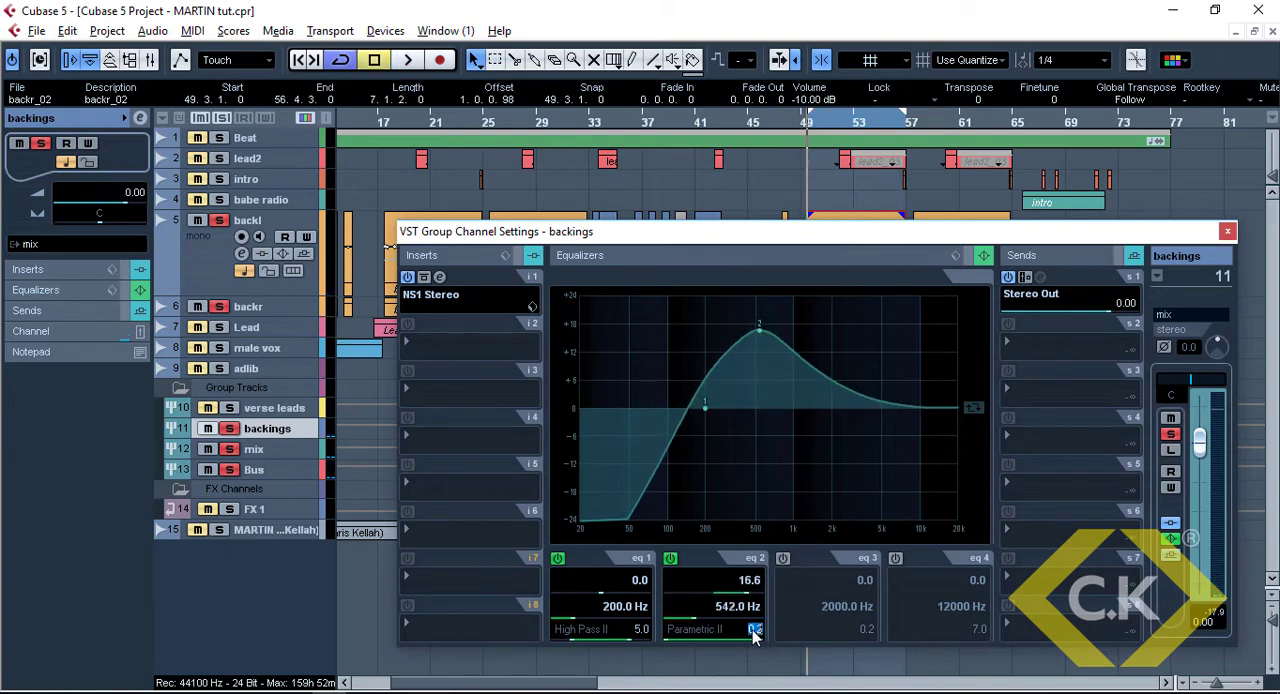
type("1")
key("Return")
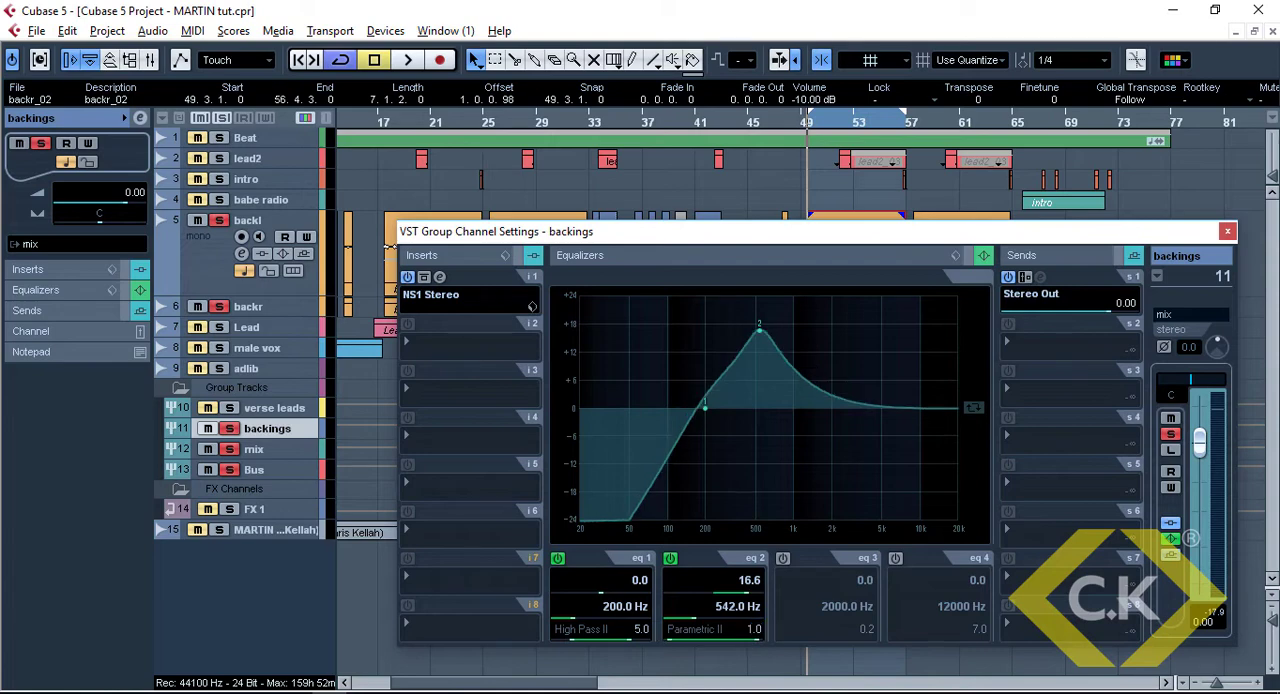
type("3")
key("Return")
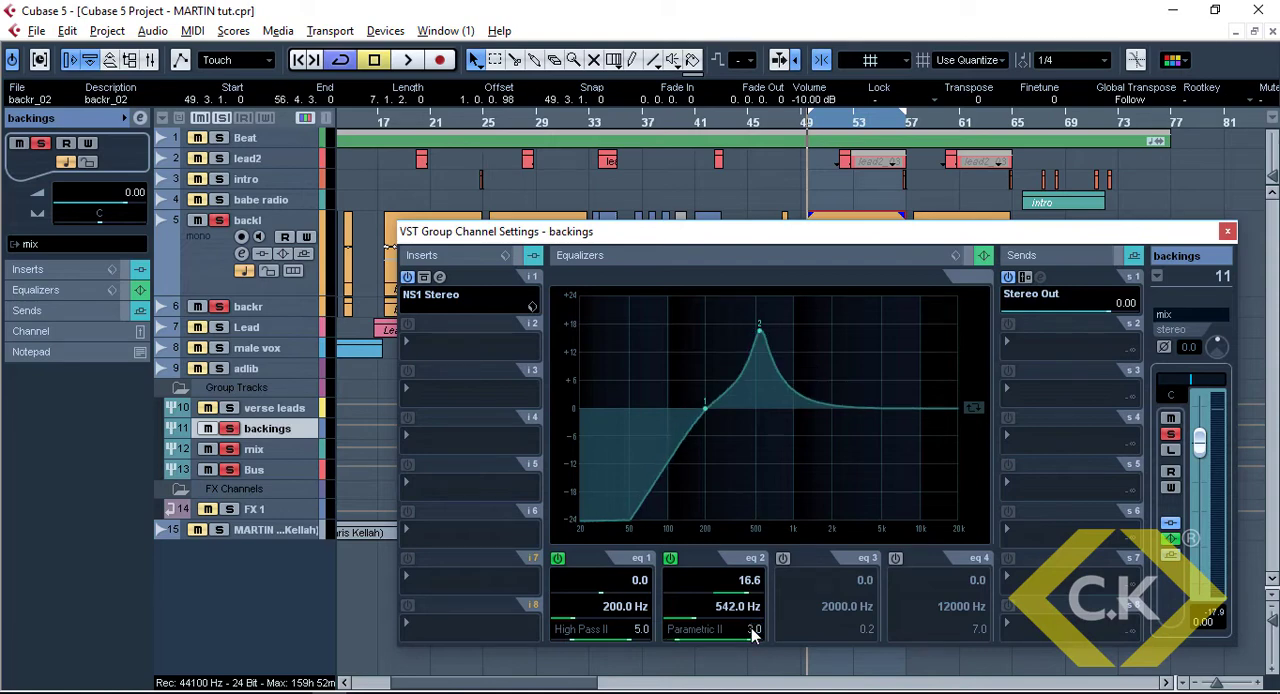
key("space")
left_click_drag(760, 326, 741, 333)
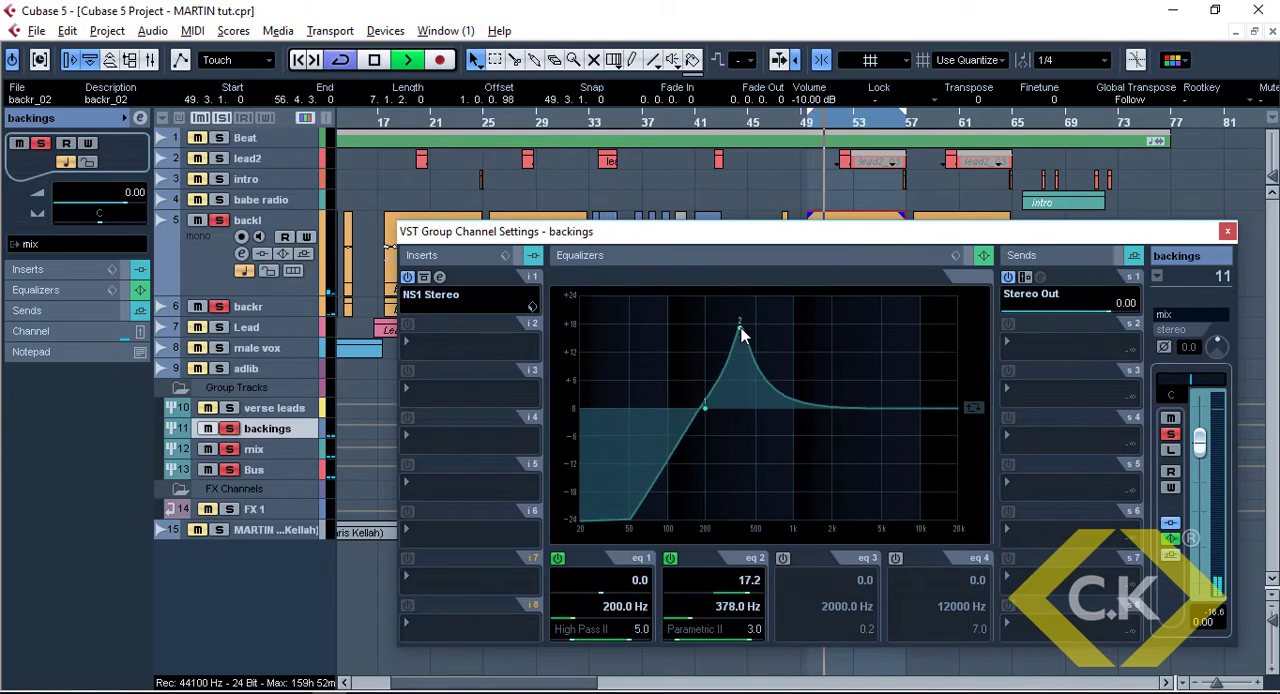
key("space")
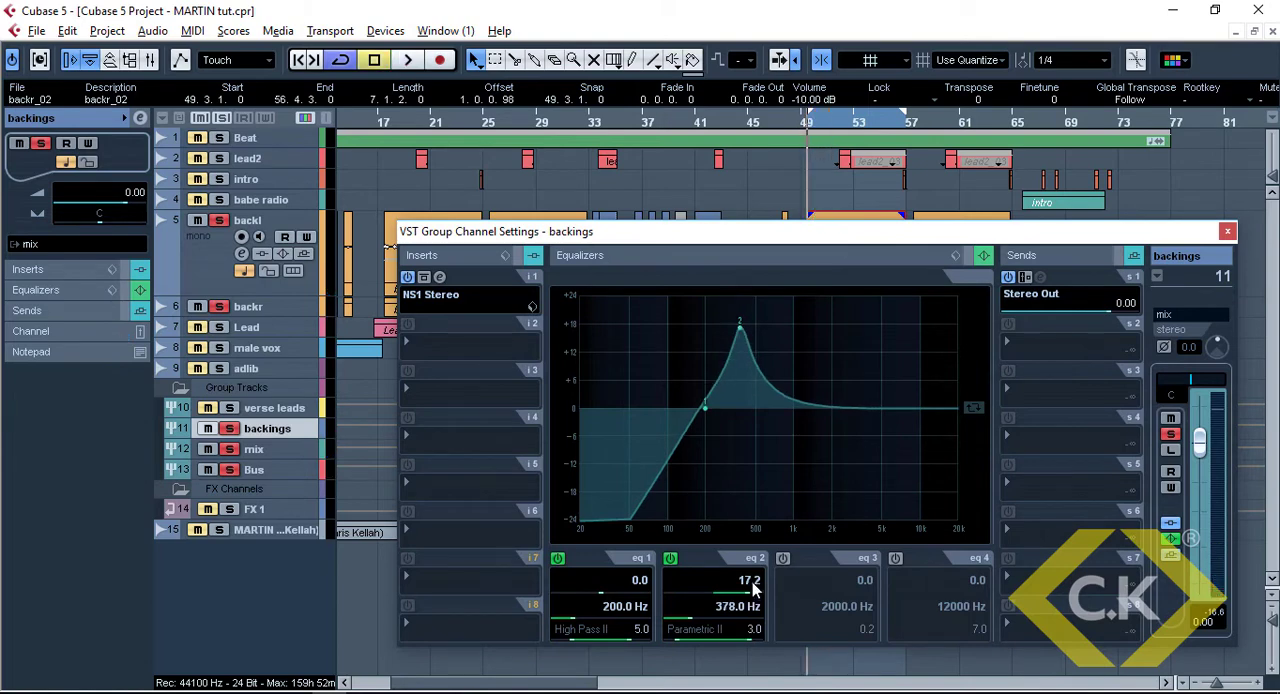
Set EQ band 2's gain to -3 and its Q to 1 while the backings play
key("space")
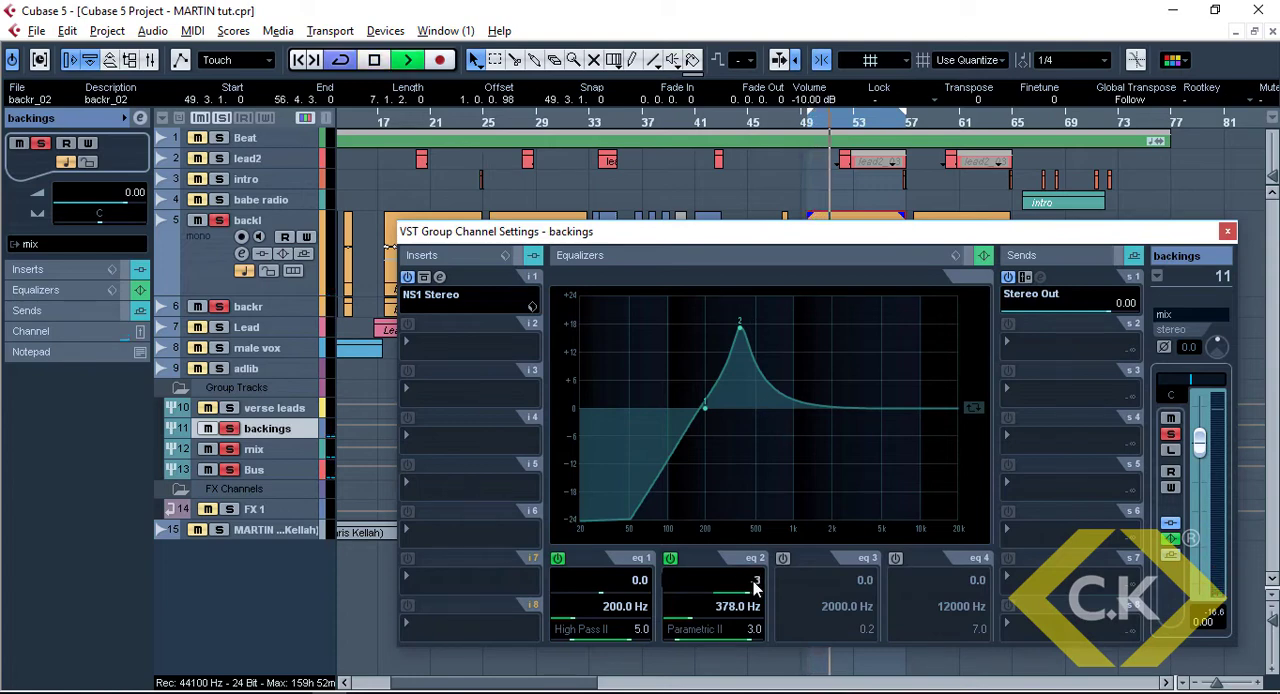
type("-3")
key("Return")
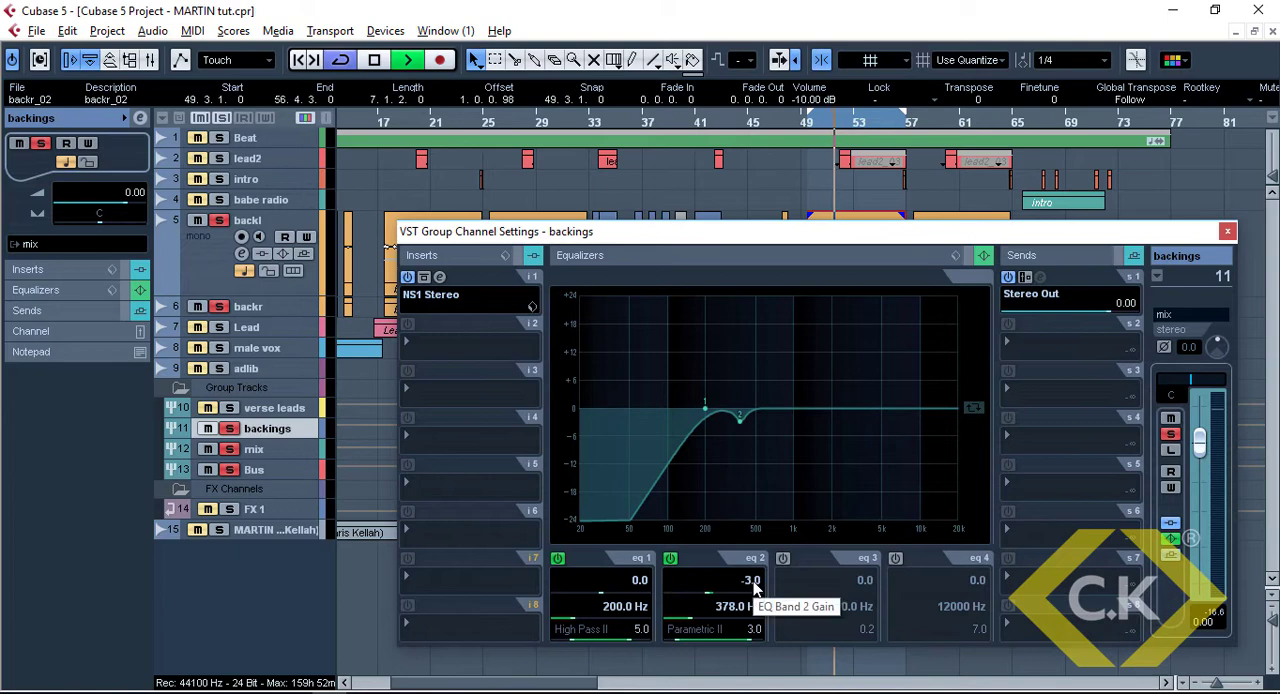
left_click(755, 632)
type("1")
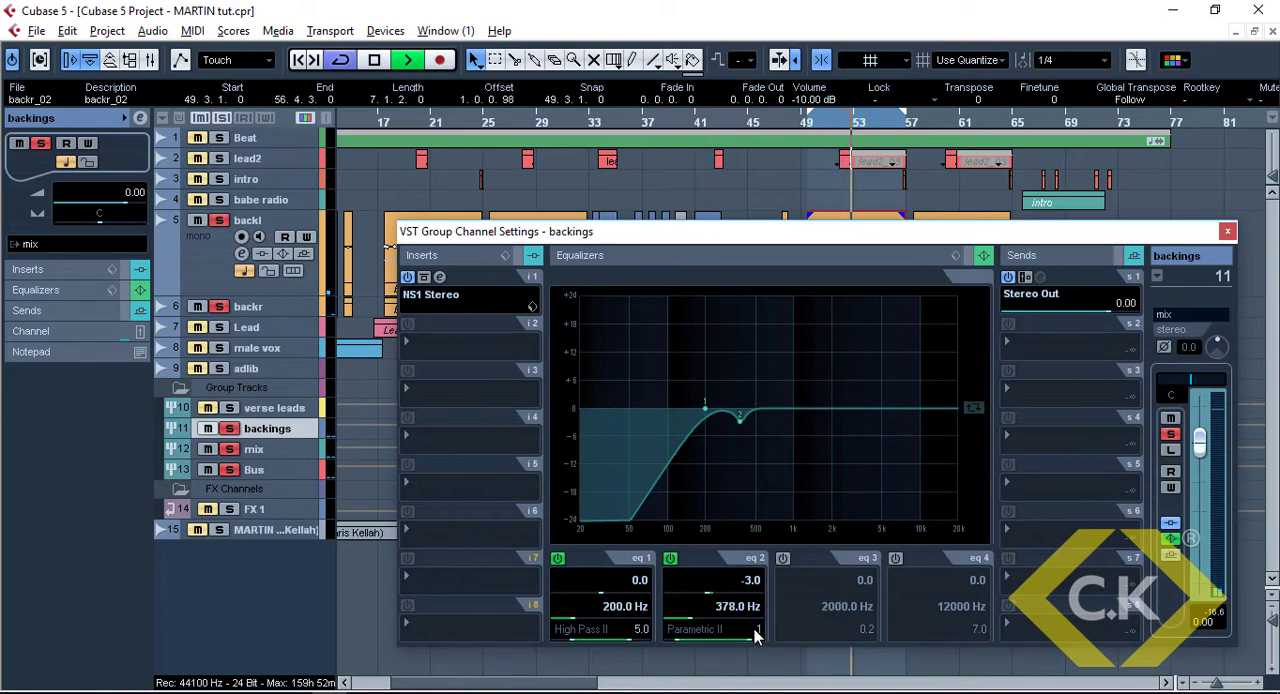
key("Return")
Change the filter type of EQ band 2 to Parametric I, listen to it, and stop playback
left_click(714, 630)
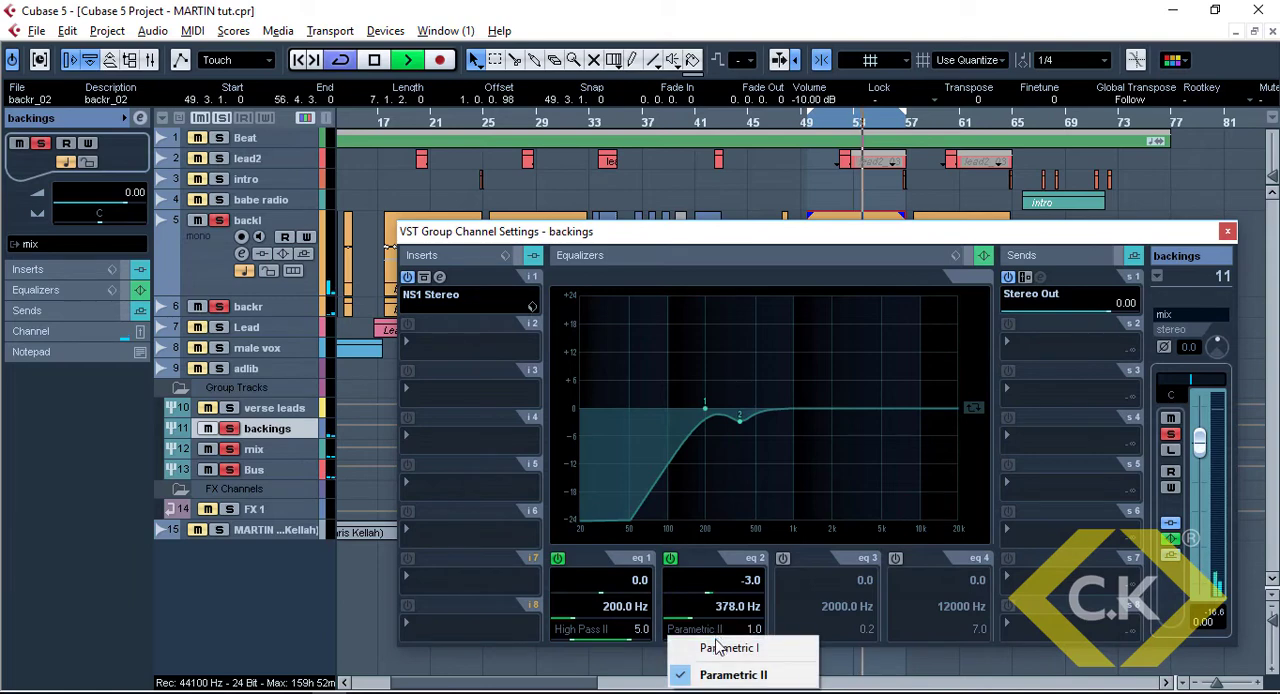
left_click(740, 654)
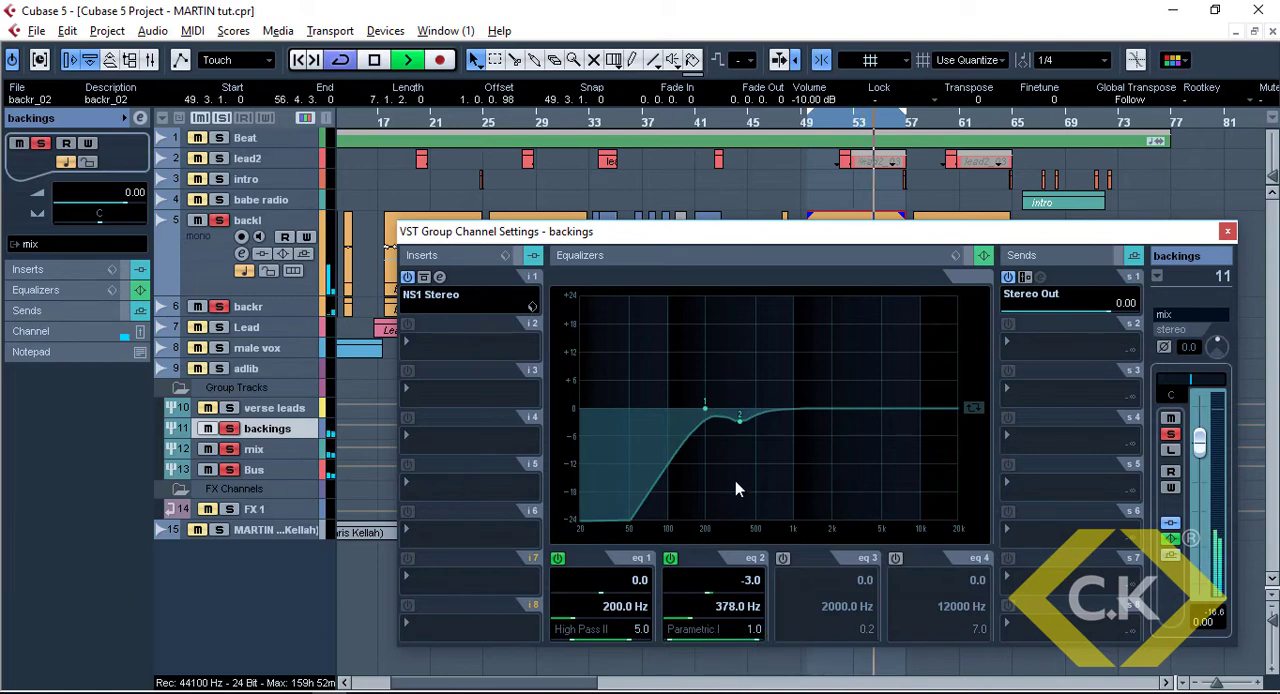
key("space")
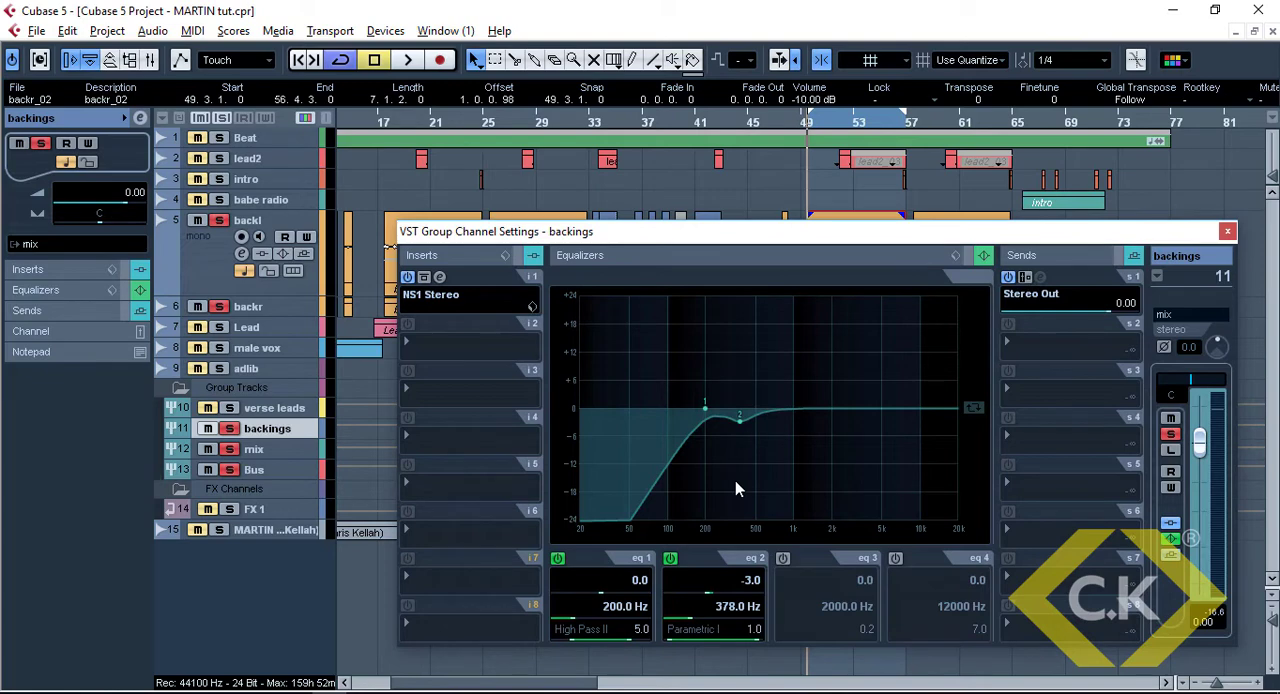
Compare the backings with the equalizer bypassed and active during playback
left_click(968, 256)
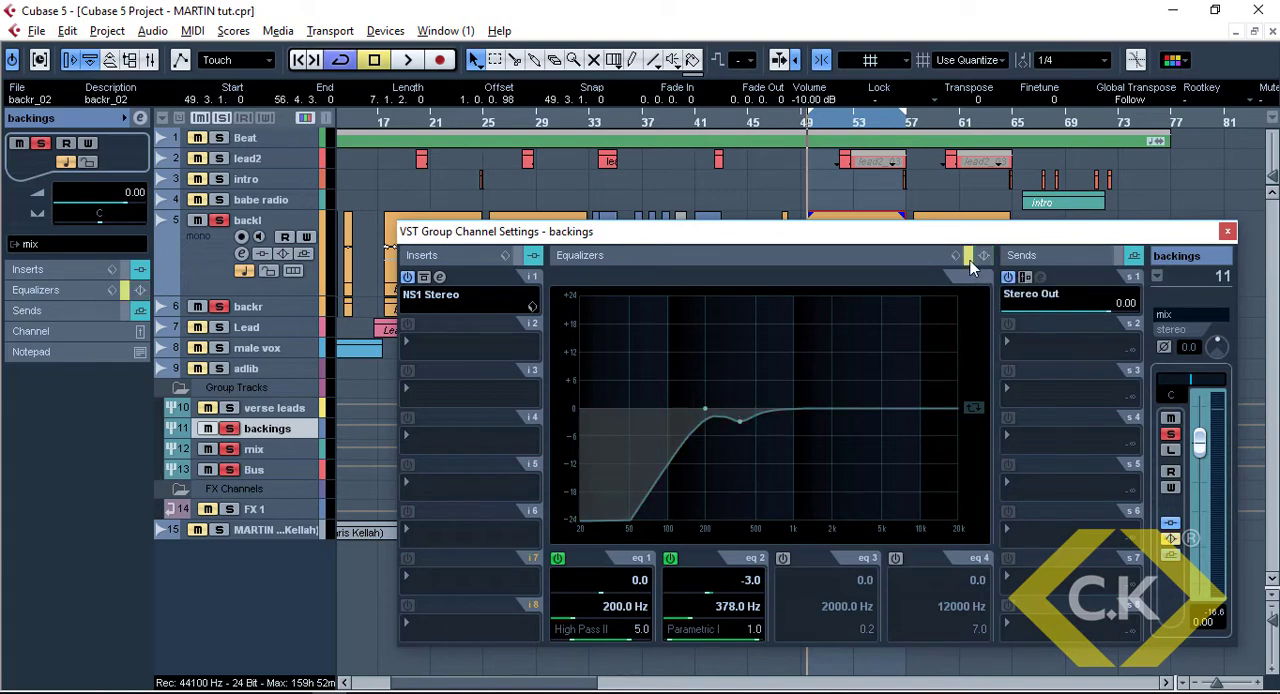
key("space")
left_click(968, 258)
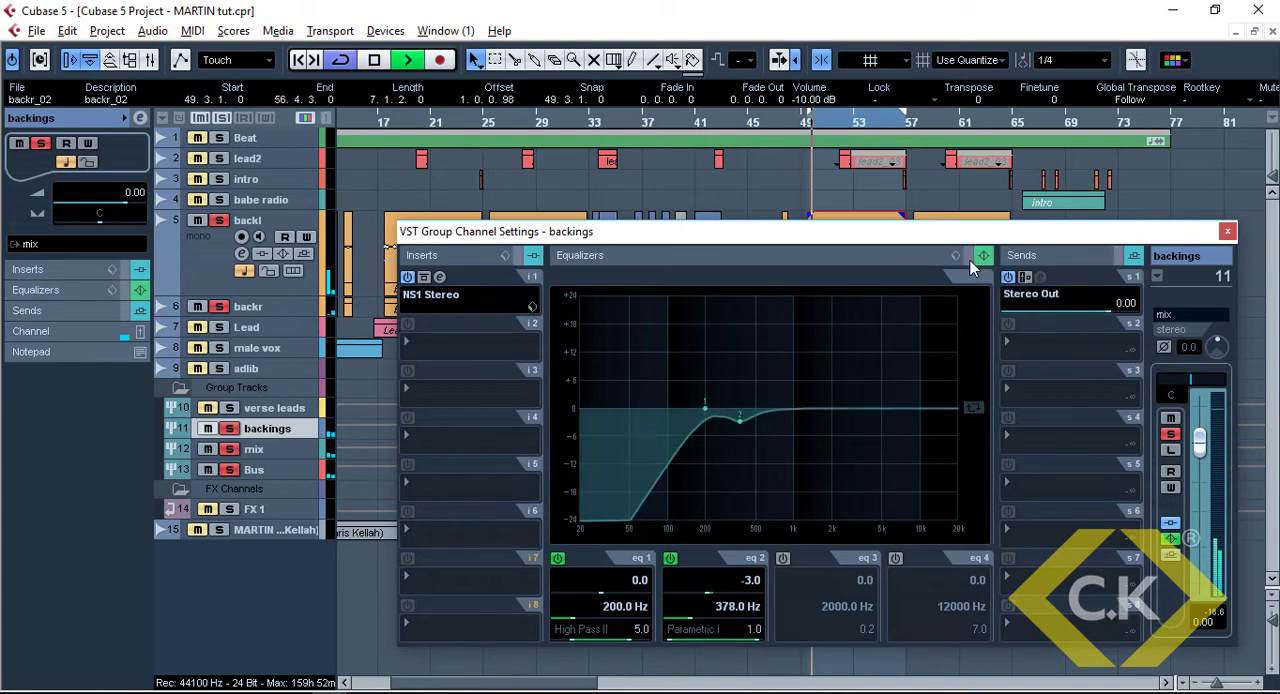
left_click(969, 258)
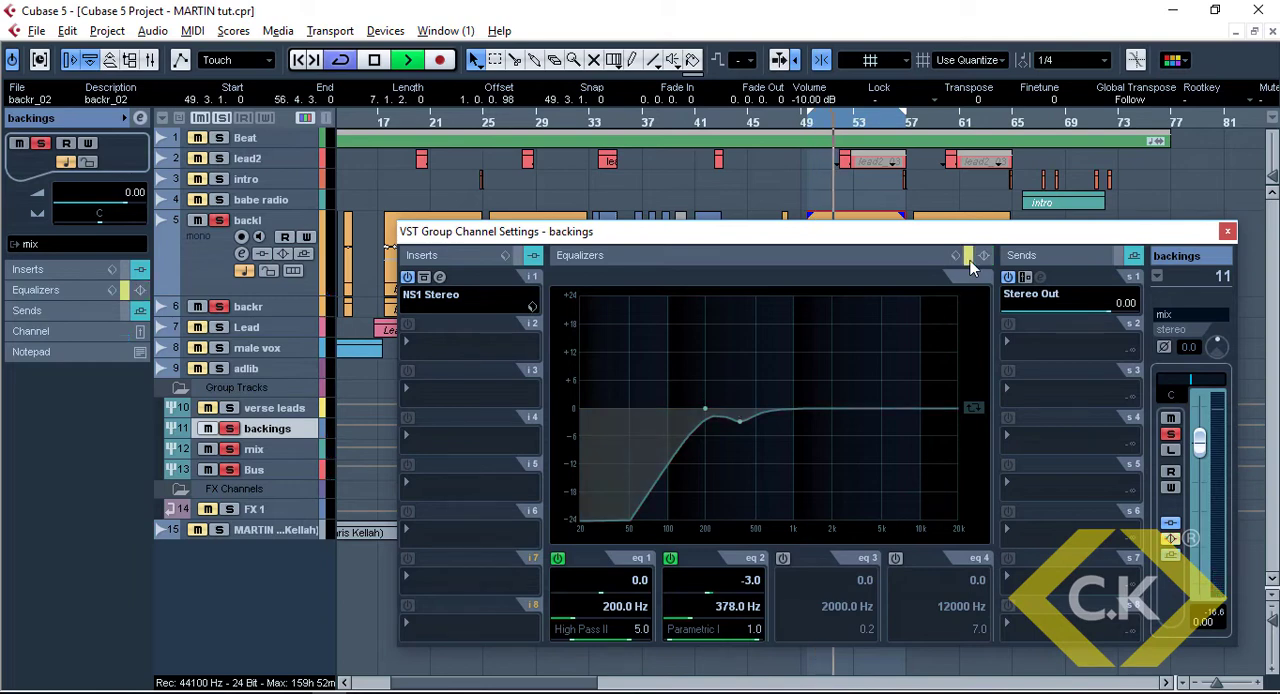
left_click(968, 258)
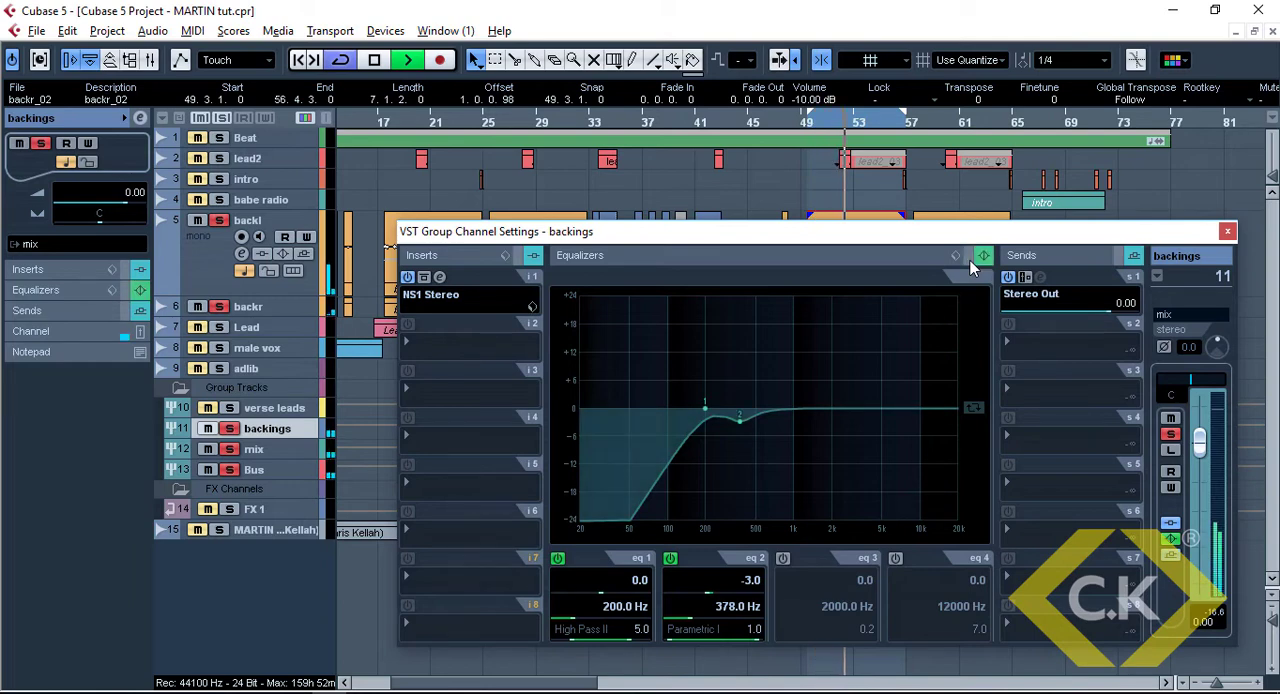
key("space")
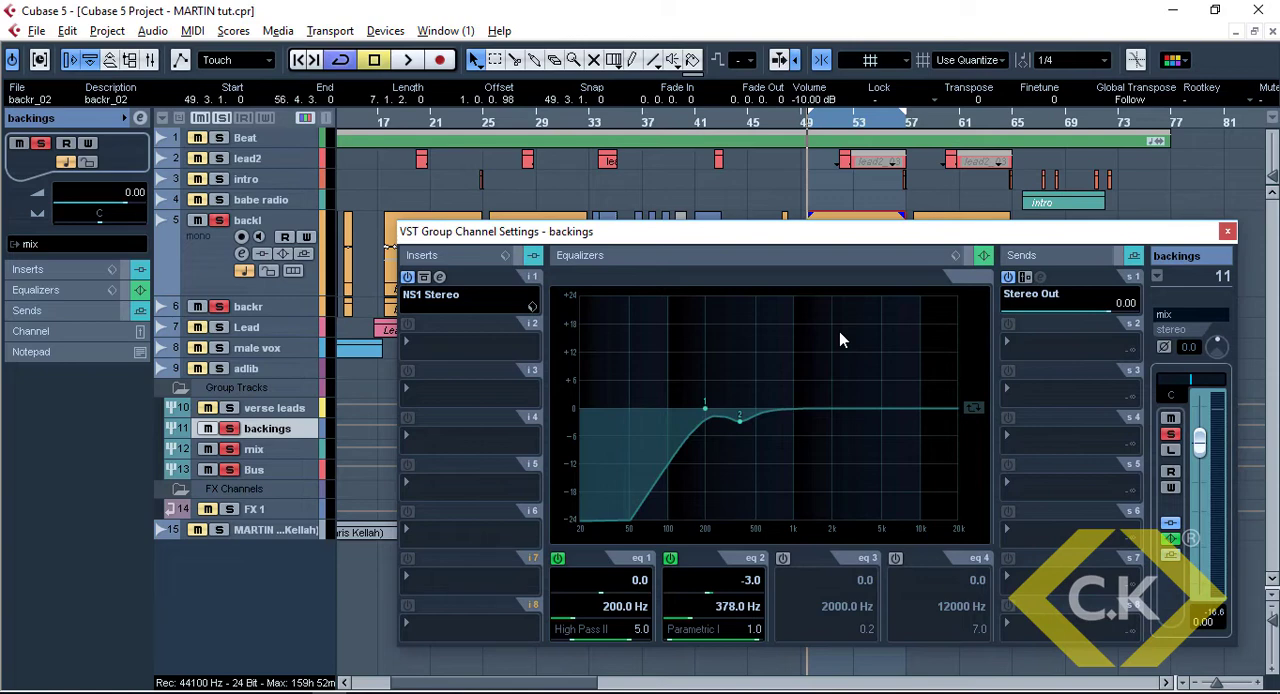
Activate EQ band 4 with the High Shelf III filter type and start playing back the backings
left_click(897, 560)
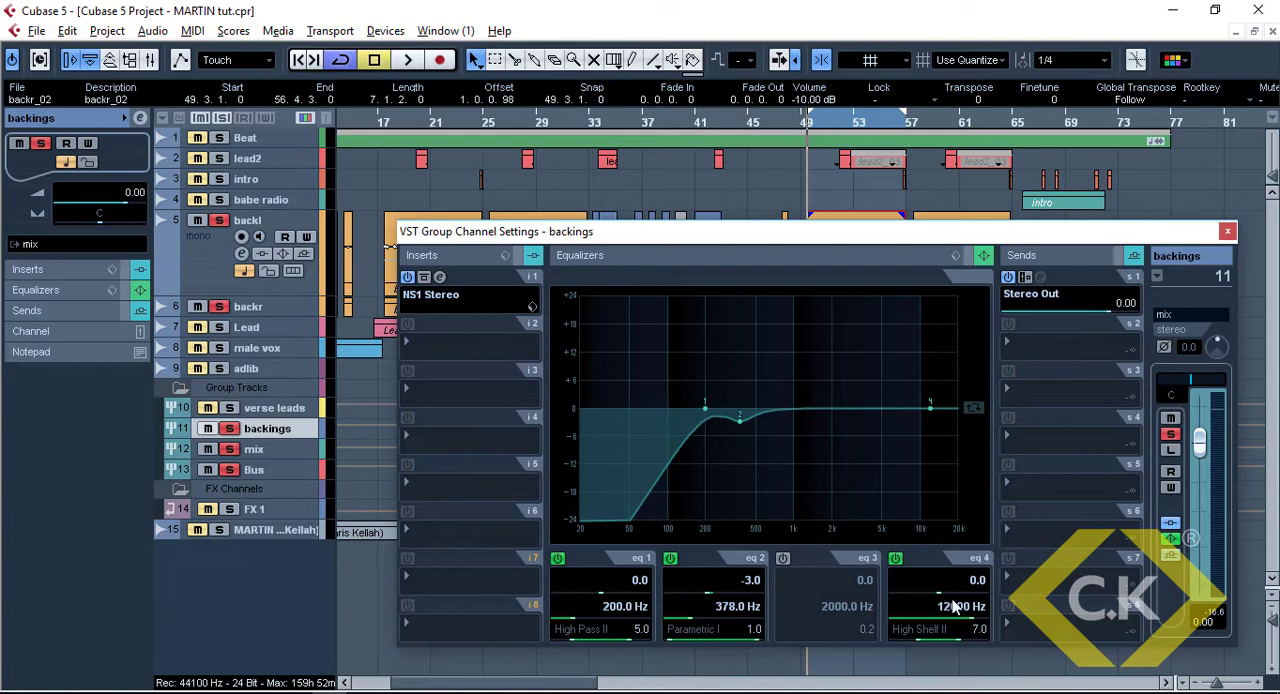
left_click(947, 633)
left_click(944, 626)
left_click(942, 629)
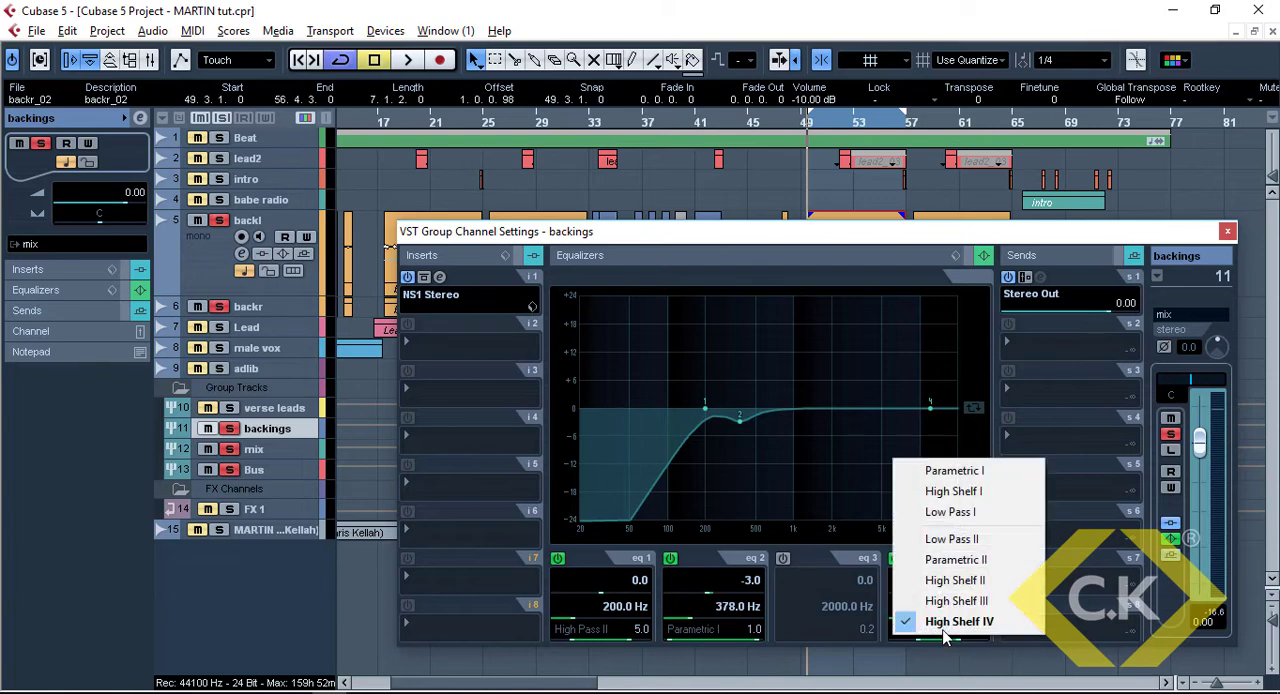
left_click(950, 606)
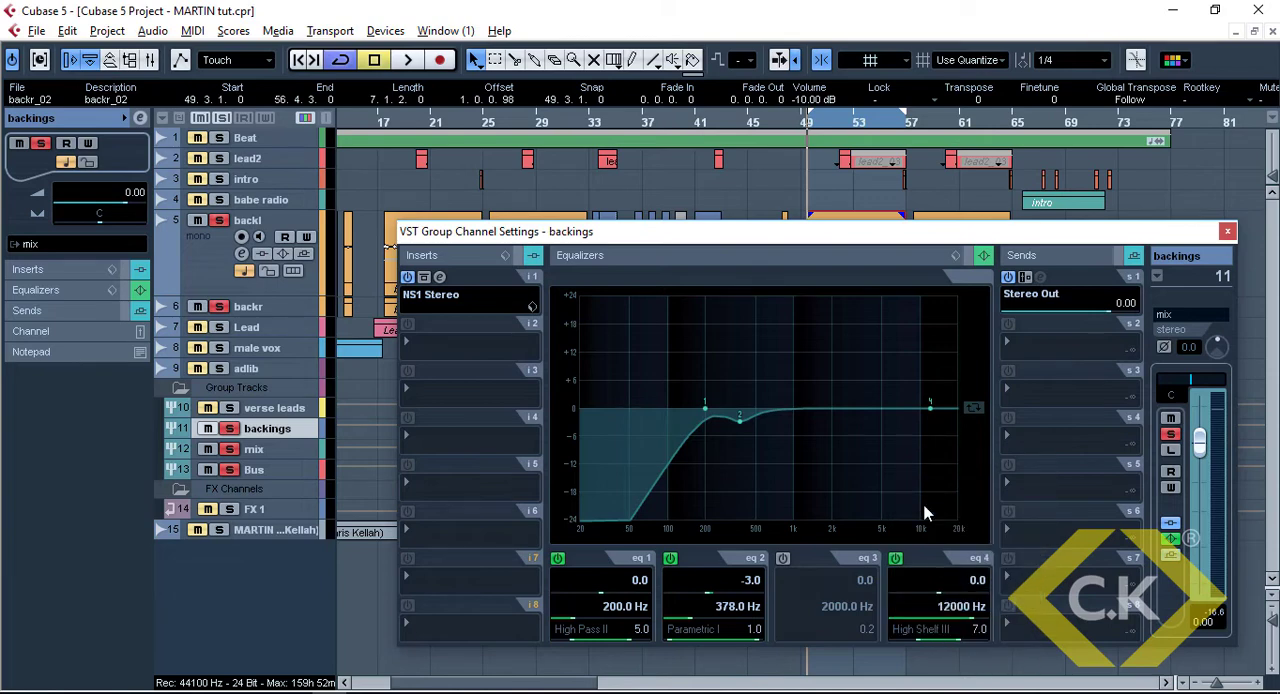
key("space")
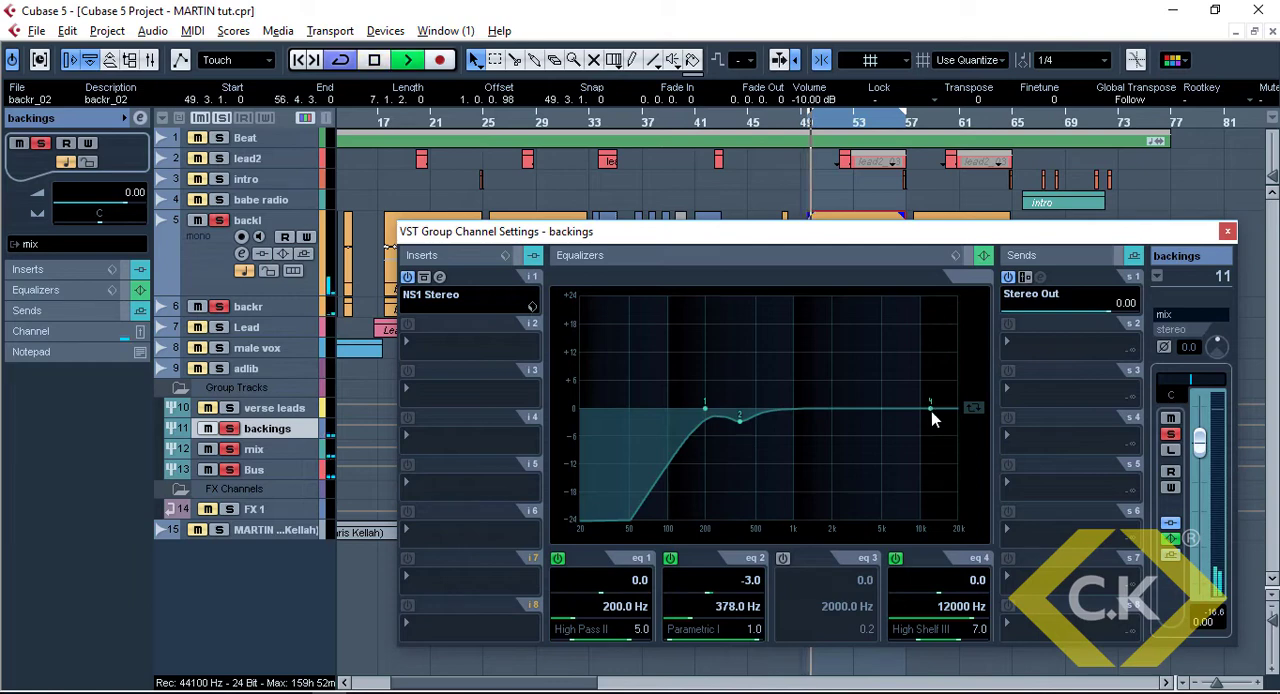
Raise EQ band 4 to a gain of 3.0 at 7809 Hz, listen to it, and stop playback
left_click_drag(931, 409, 907, 400)
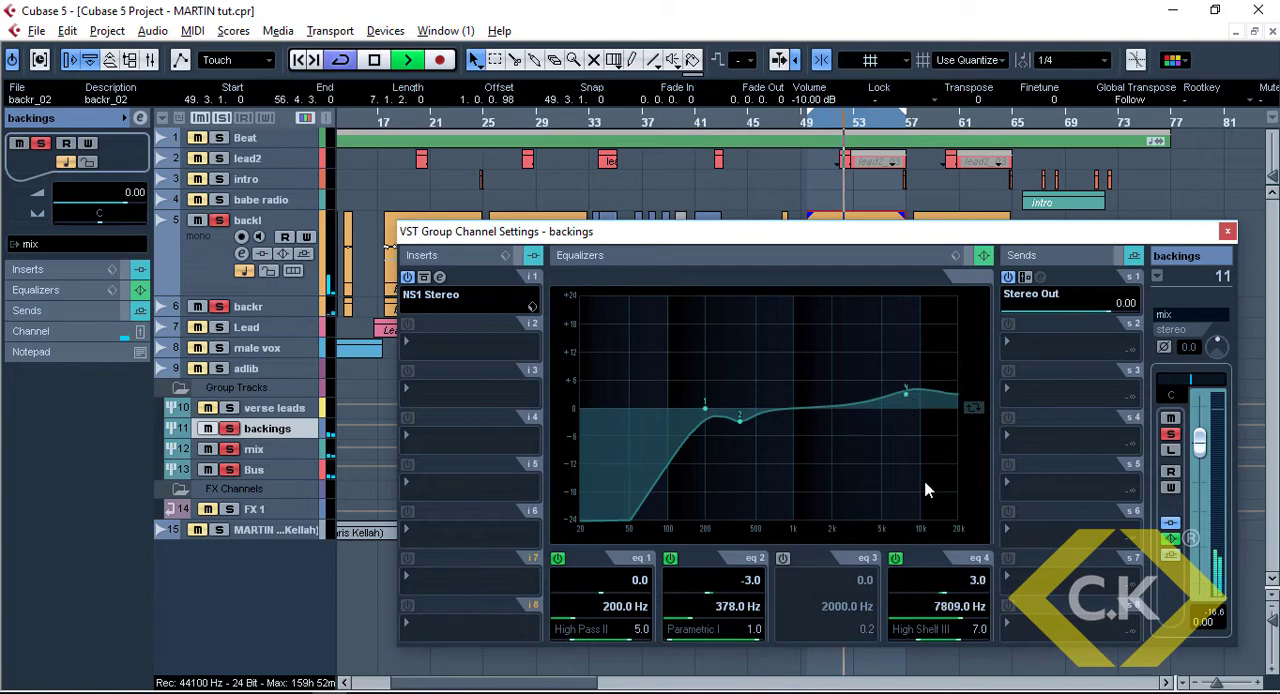
key("space")
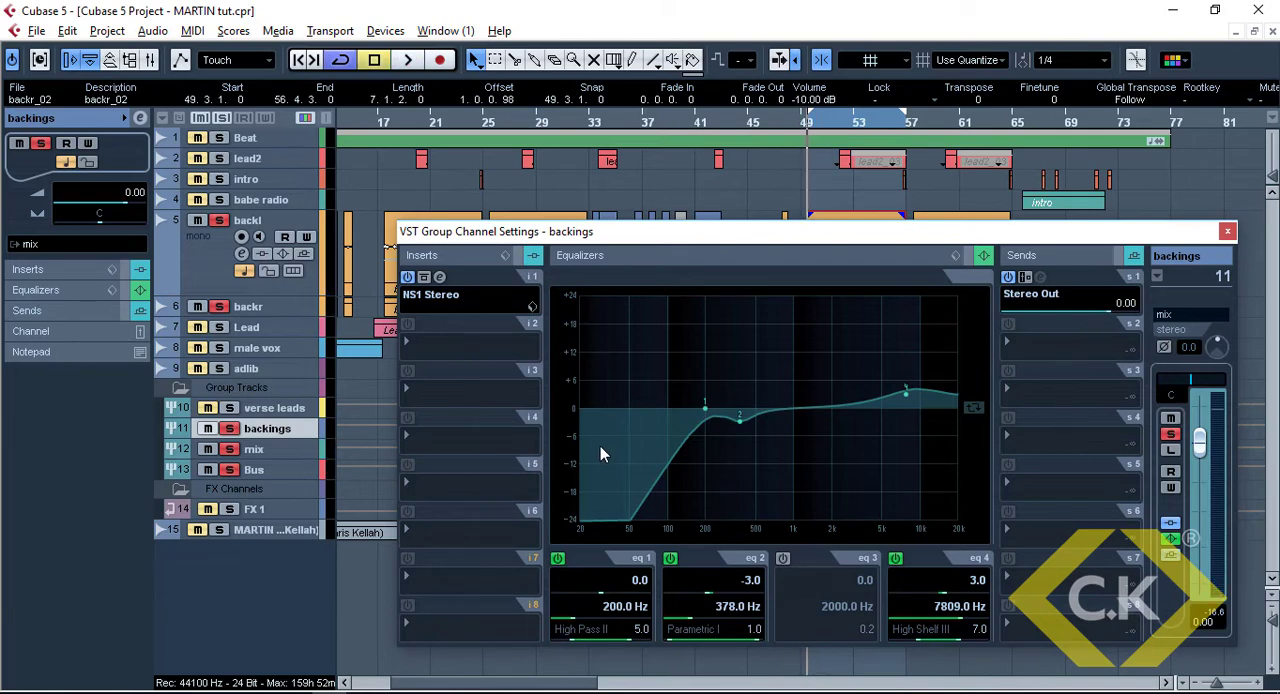
Insert the DeEsser in slot 4 of the backings channel with Auto Threshold and the male voice setting, and play it back
left_click(456, 441)
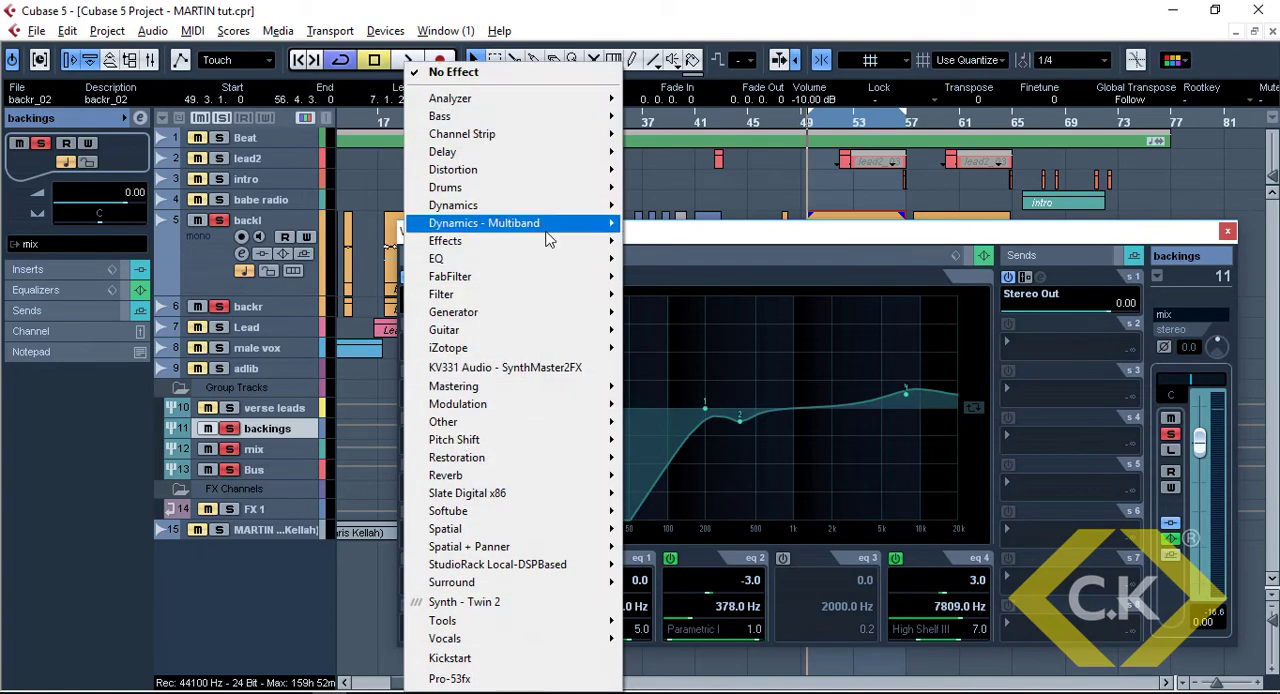
mouse_move(560, 211)
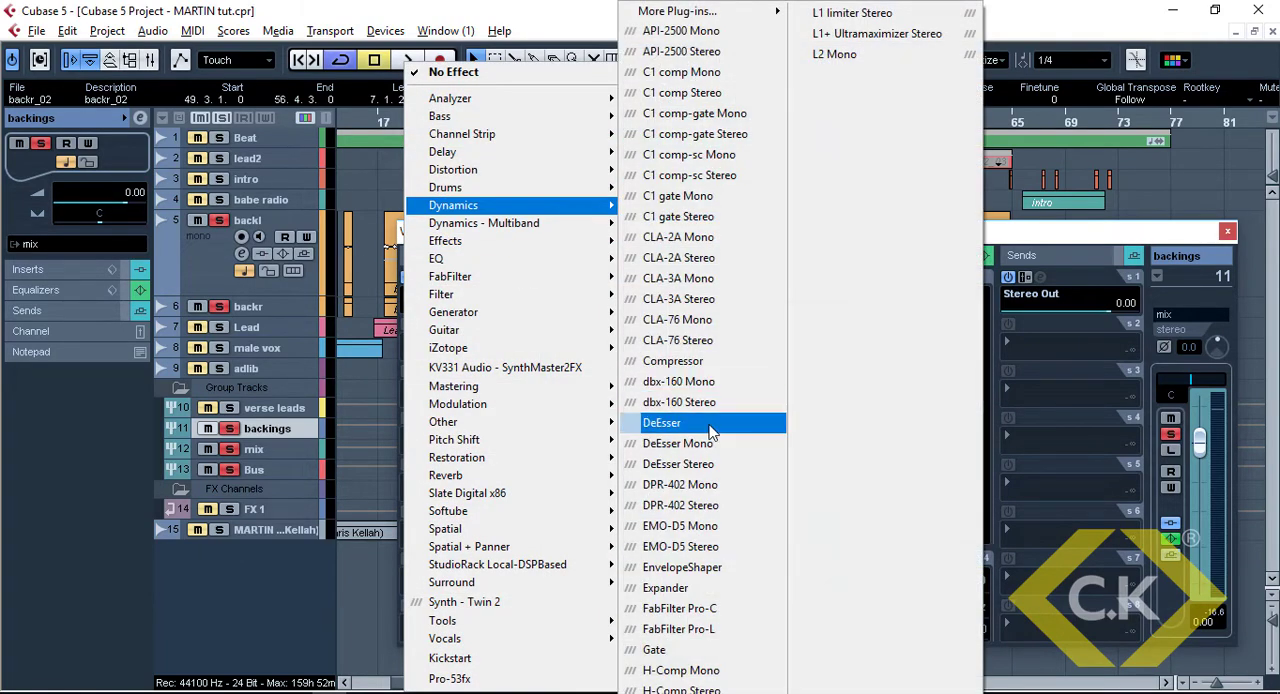
left_click(710, 430)
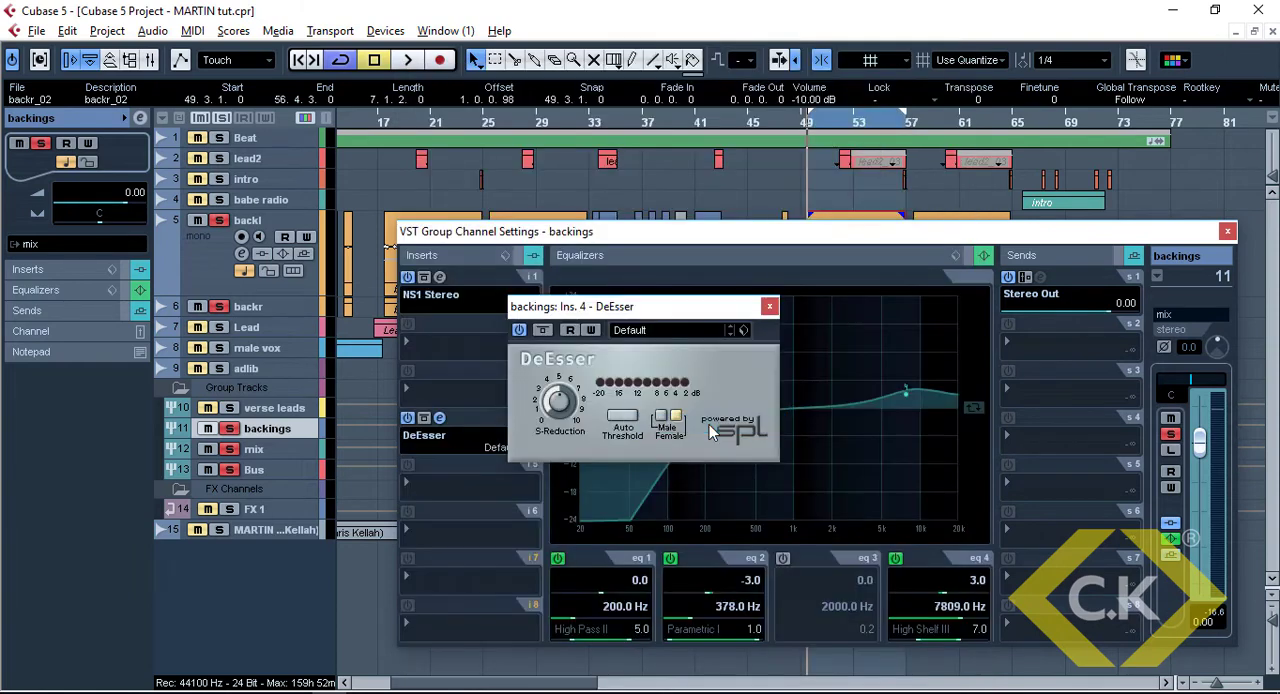
left_click(622, 420)
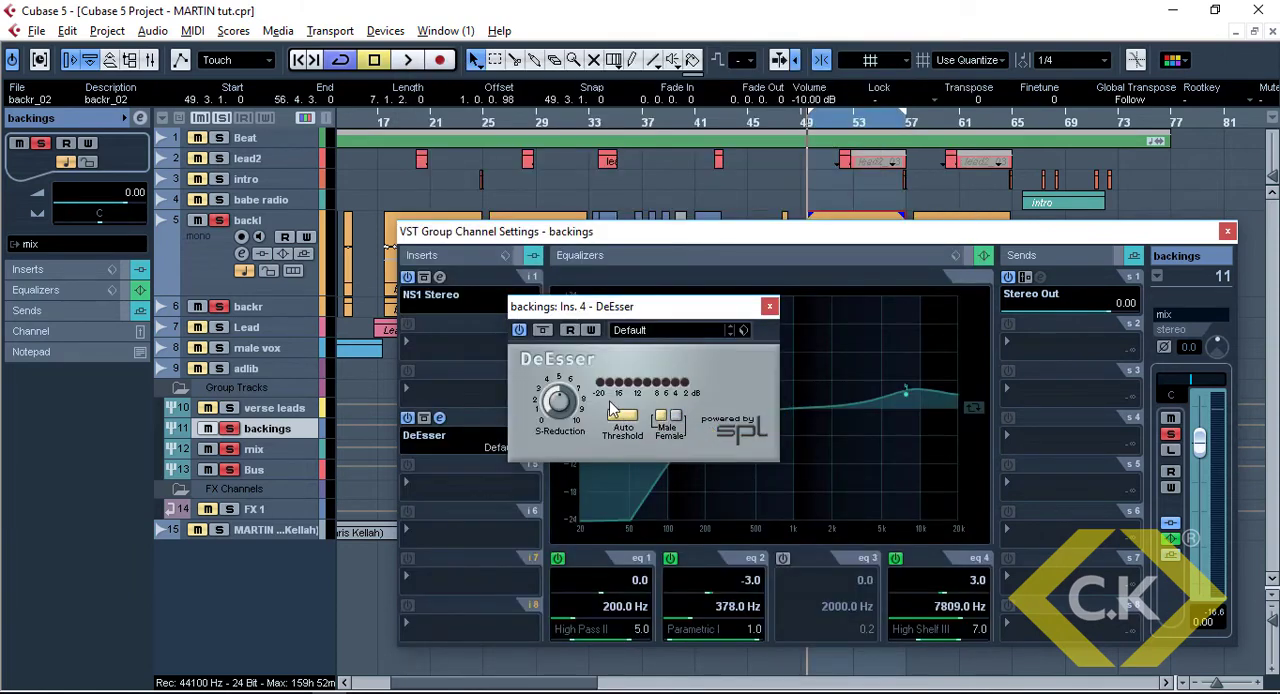
key("space")
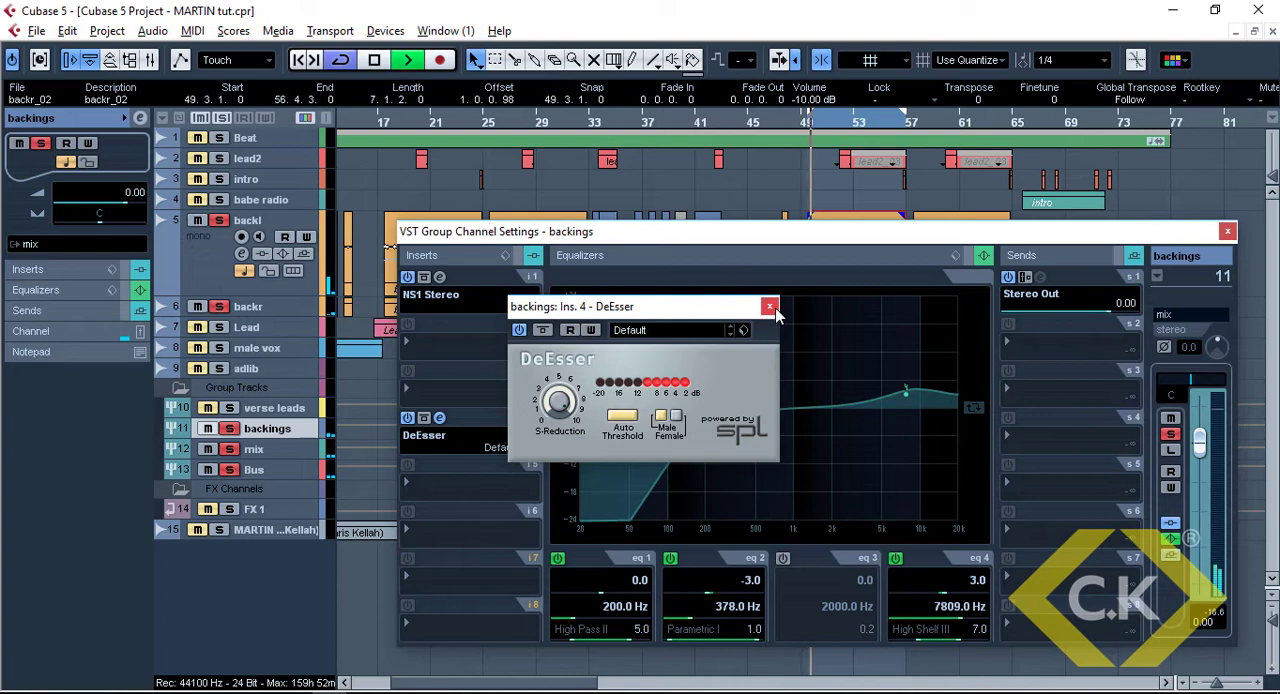
Move the DeEsser to insert slot 5, stop playback, and save the project
left_click(770, 306)
left_click_drag(527, 482, 527, 482)
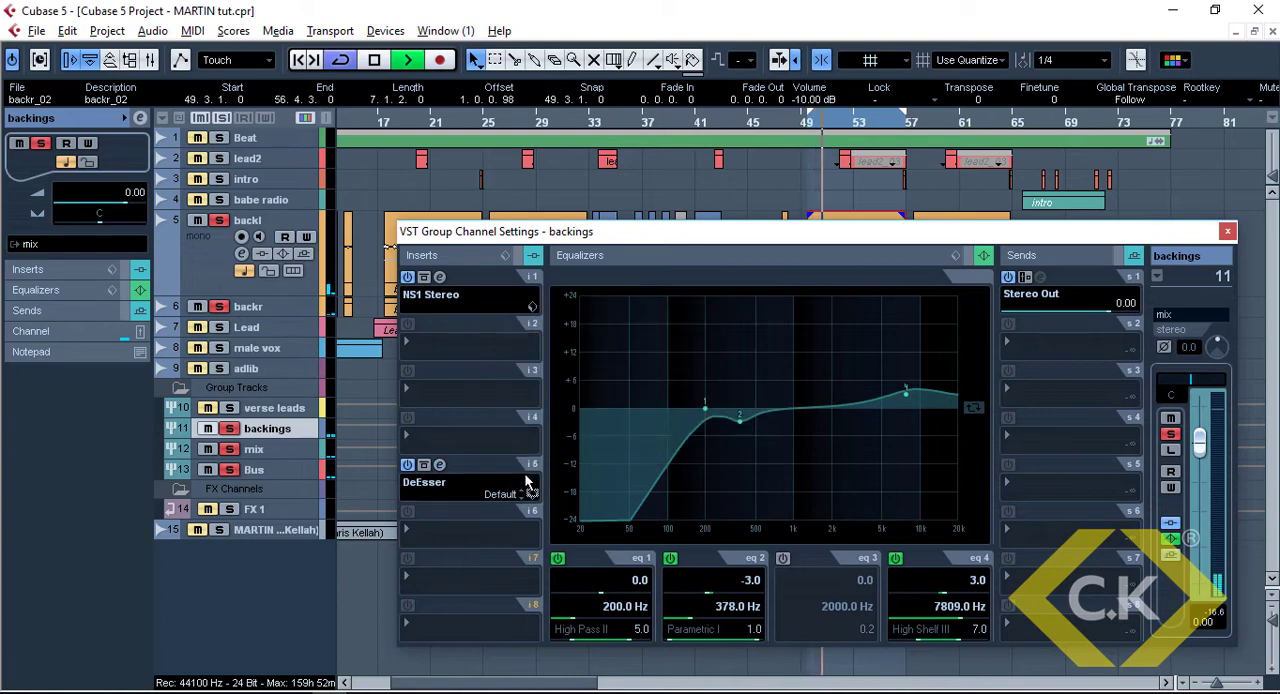
key("ctrl+s")
key("space")
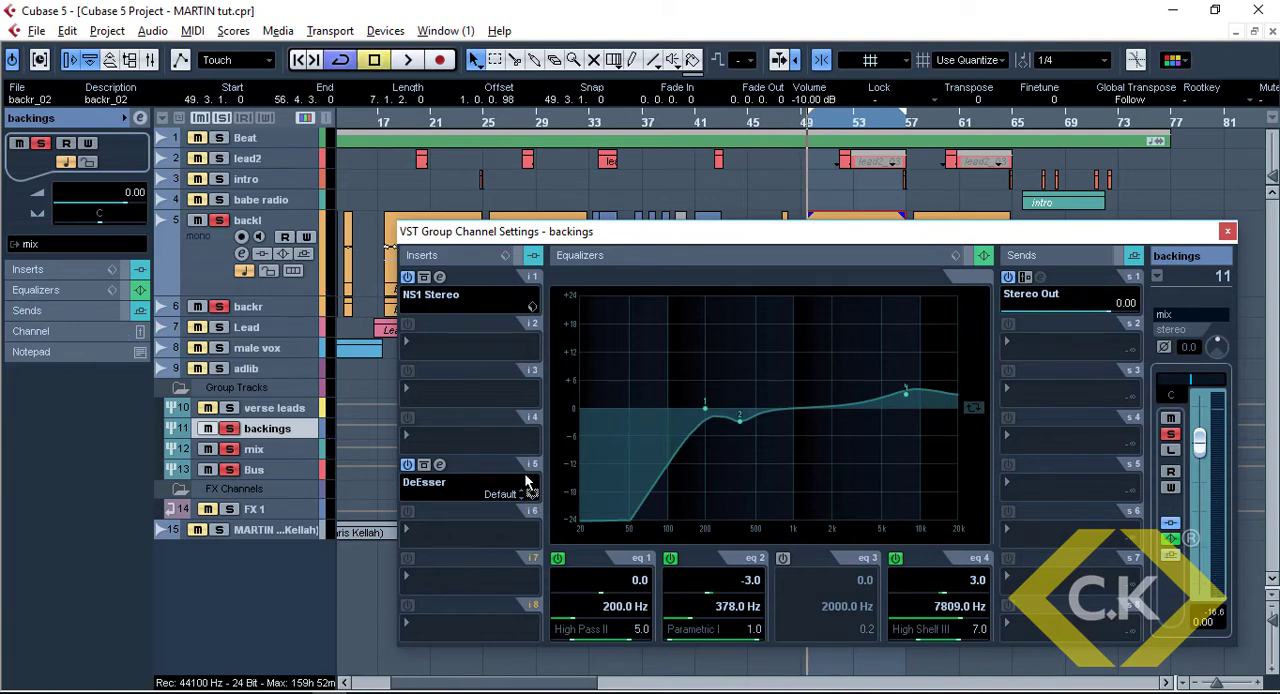
key("ctrl+s")
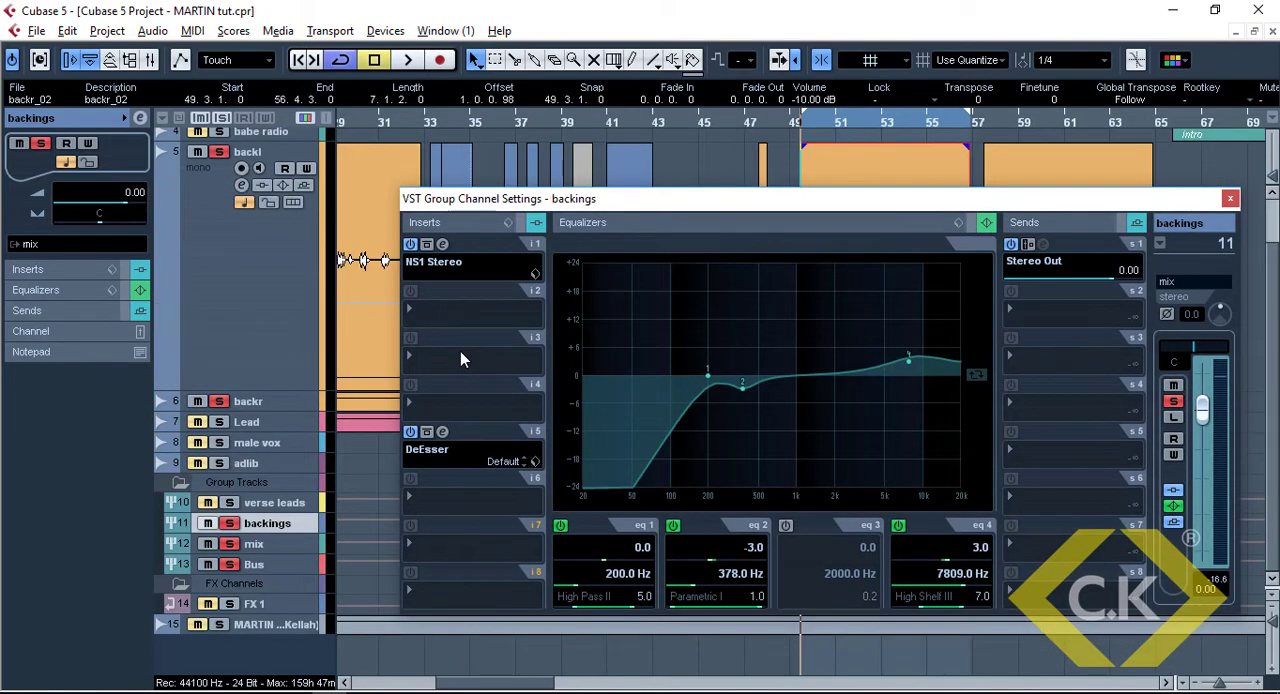
Insert the RCompressor Stereo plug-in in slot 3 of the backings channel
left_click(460, 351)
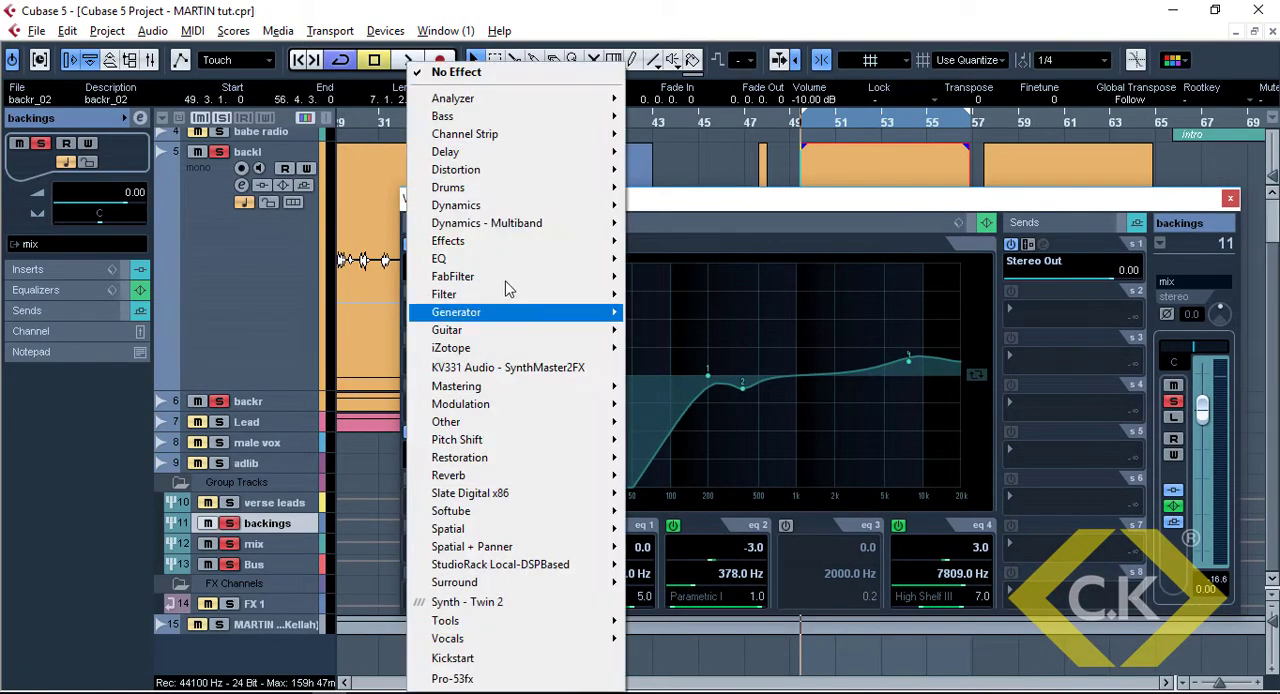
mouse_move(555, 205)
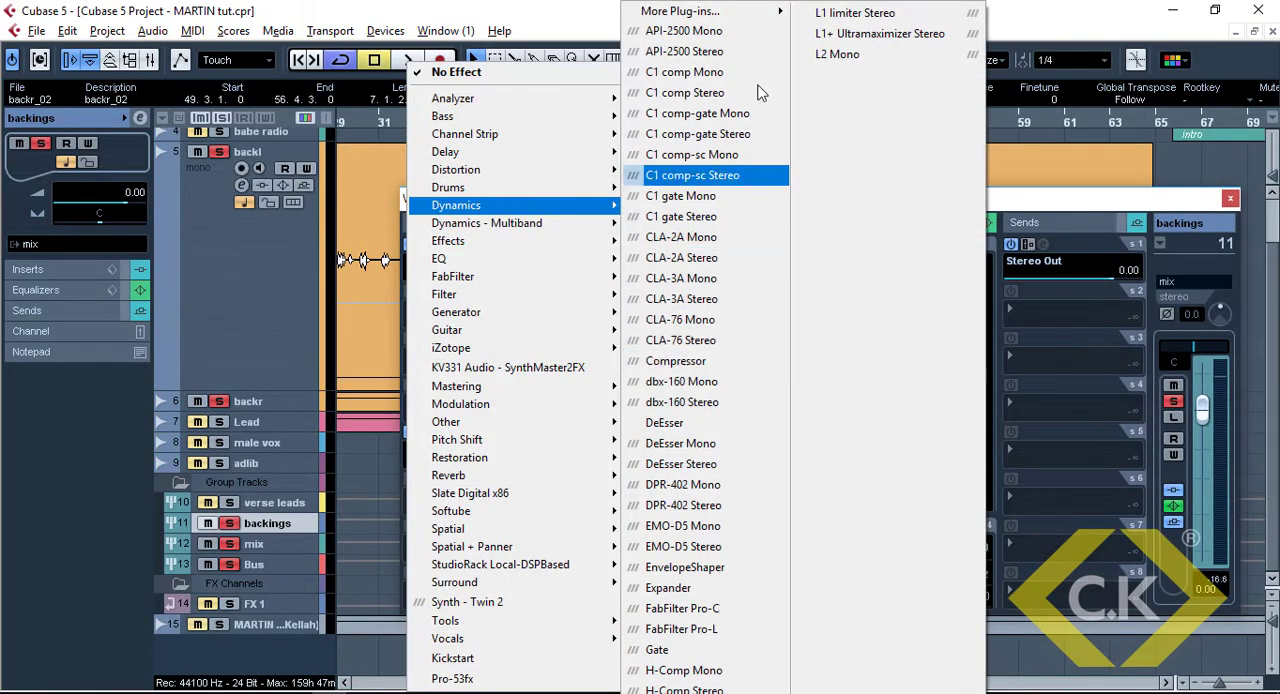
mouse_move(765, 11)
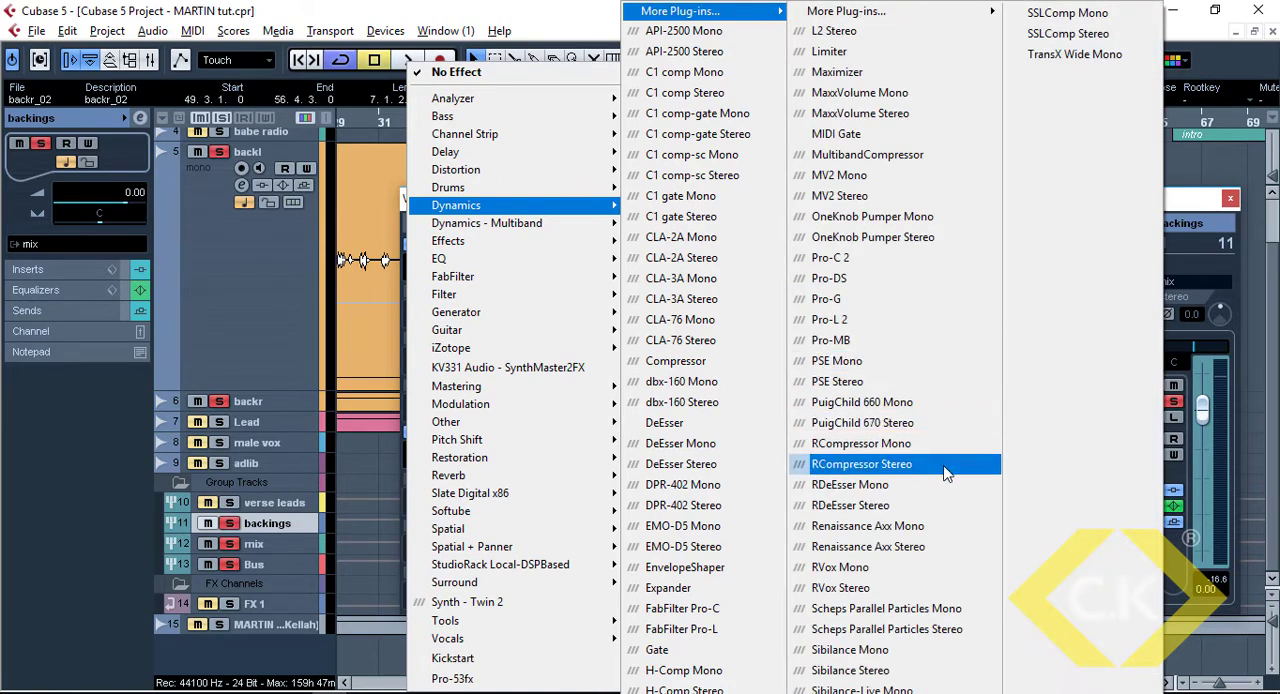
left_click(900, 464)
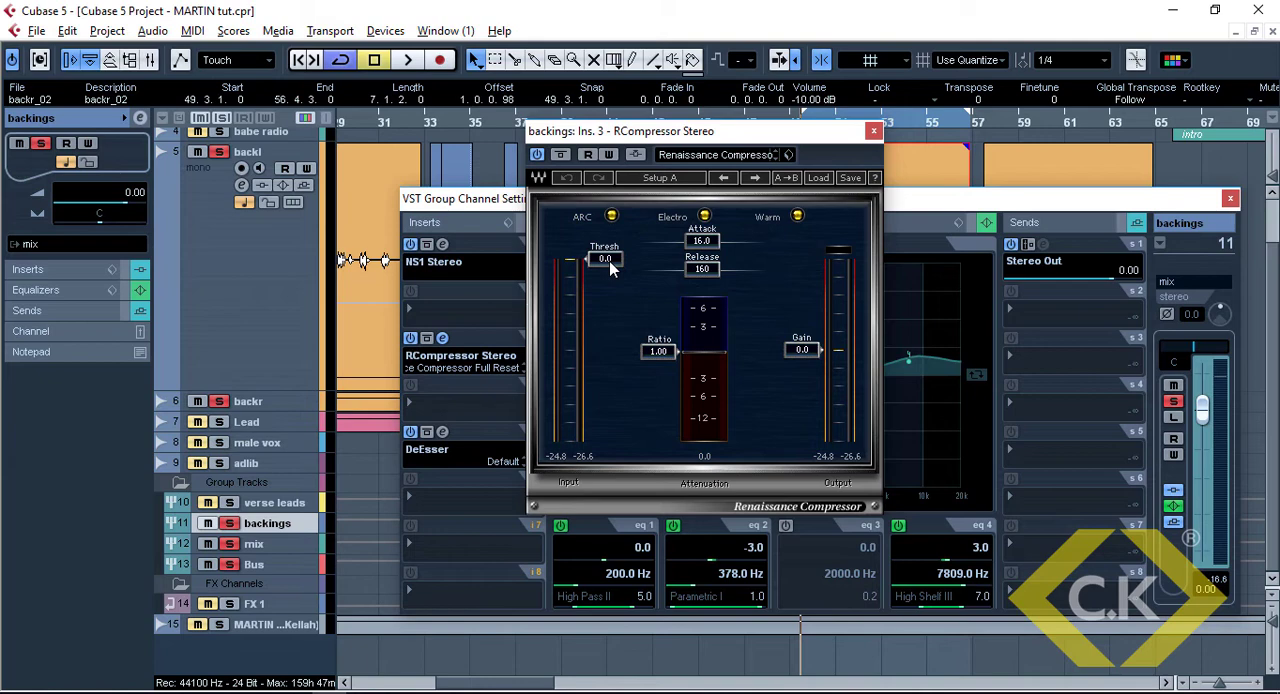
Set the compressor's threshold to -31.0 and its ratio to 3.10 while checking the backings in playback
key("space")
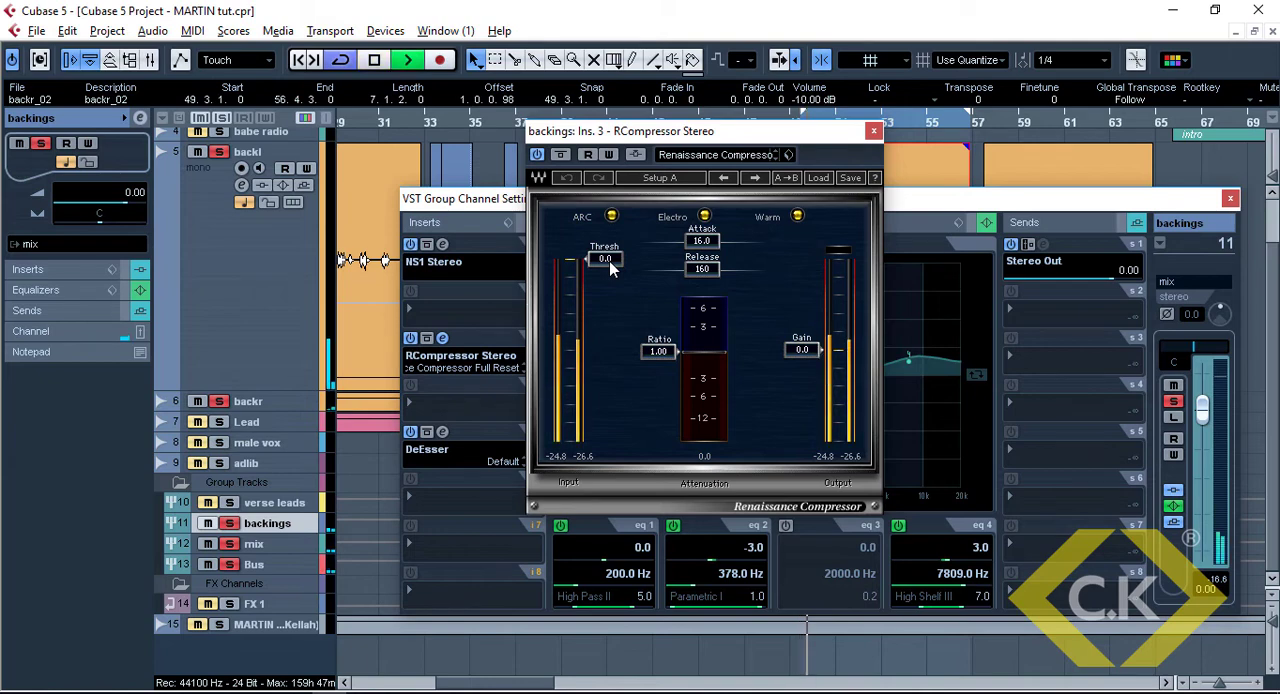
left_click_drag(609, 261, 605, 351)
key("space")
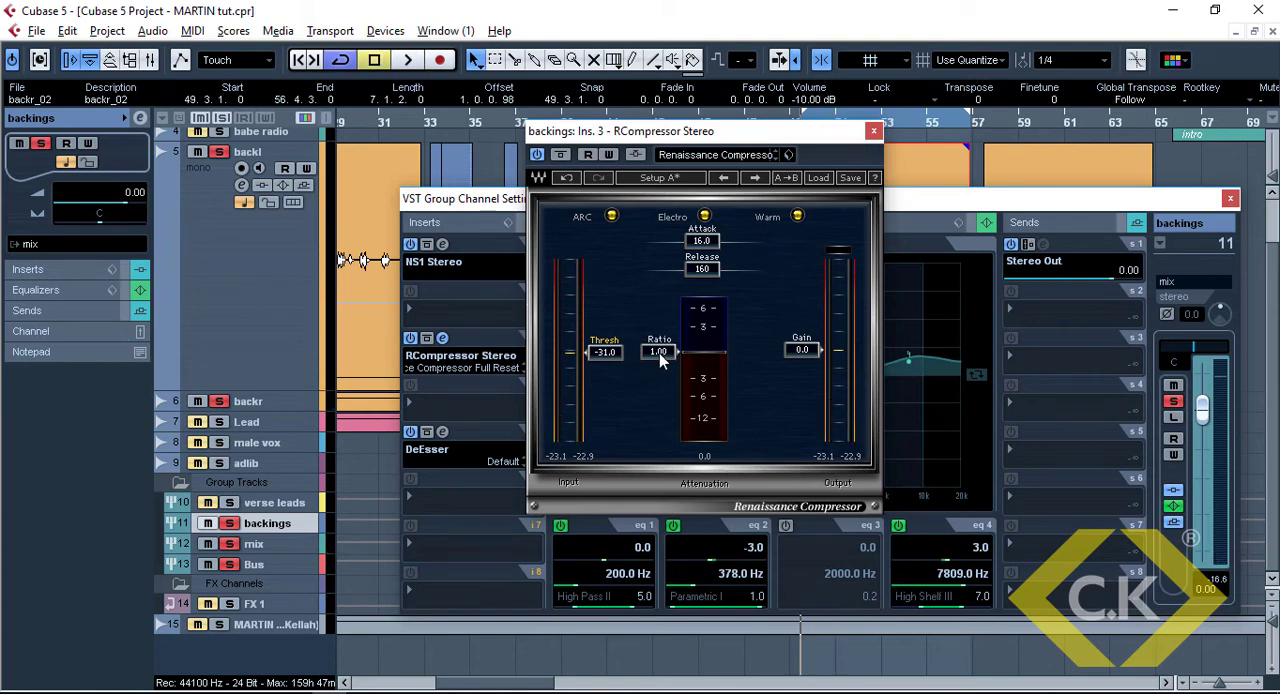
key("space")
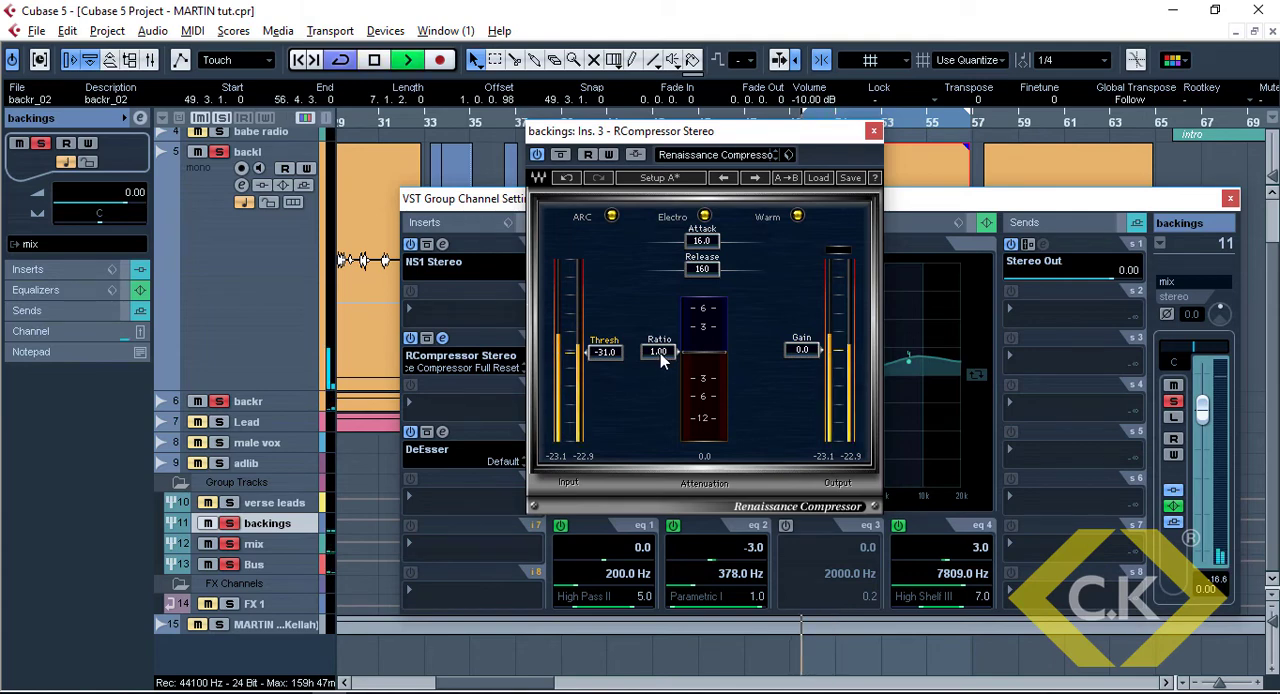
mouse_move(660, 354)
left_mouse_down()
mouse_move(660, 340)
mouse_move(658, 376)
left_mouse_up()
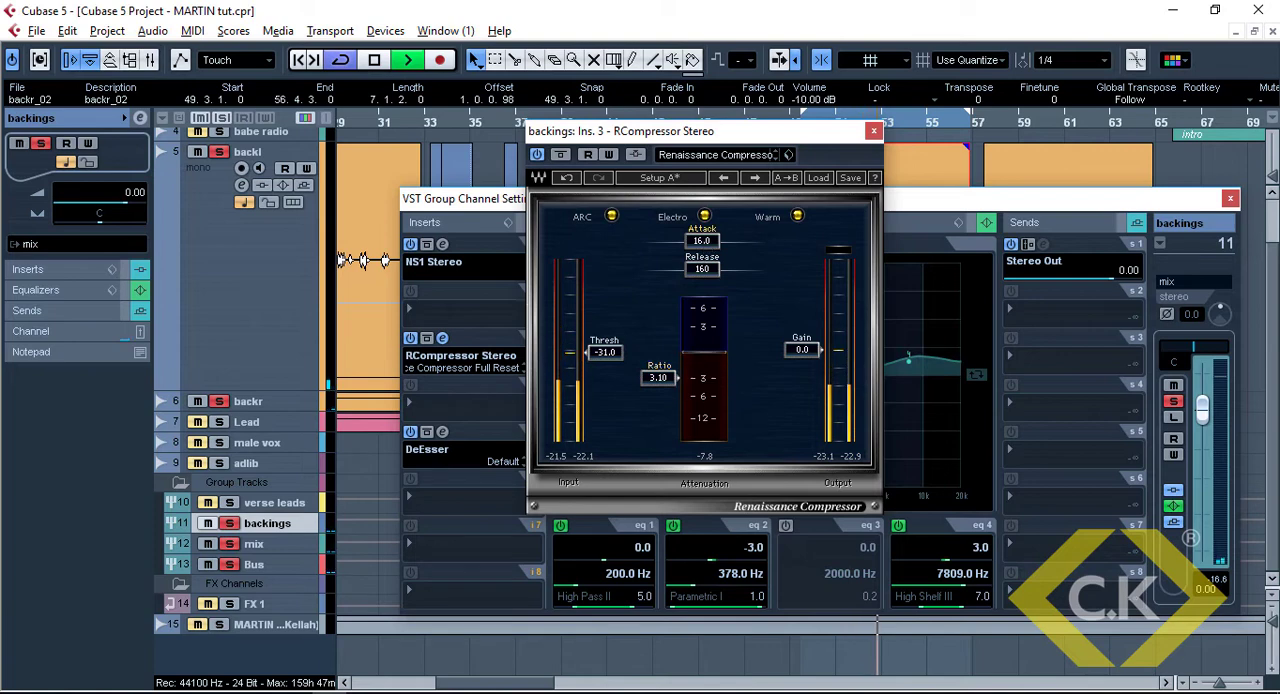
key("space")
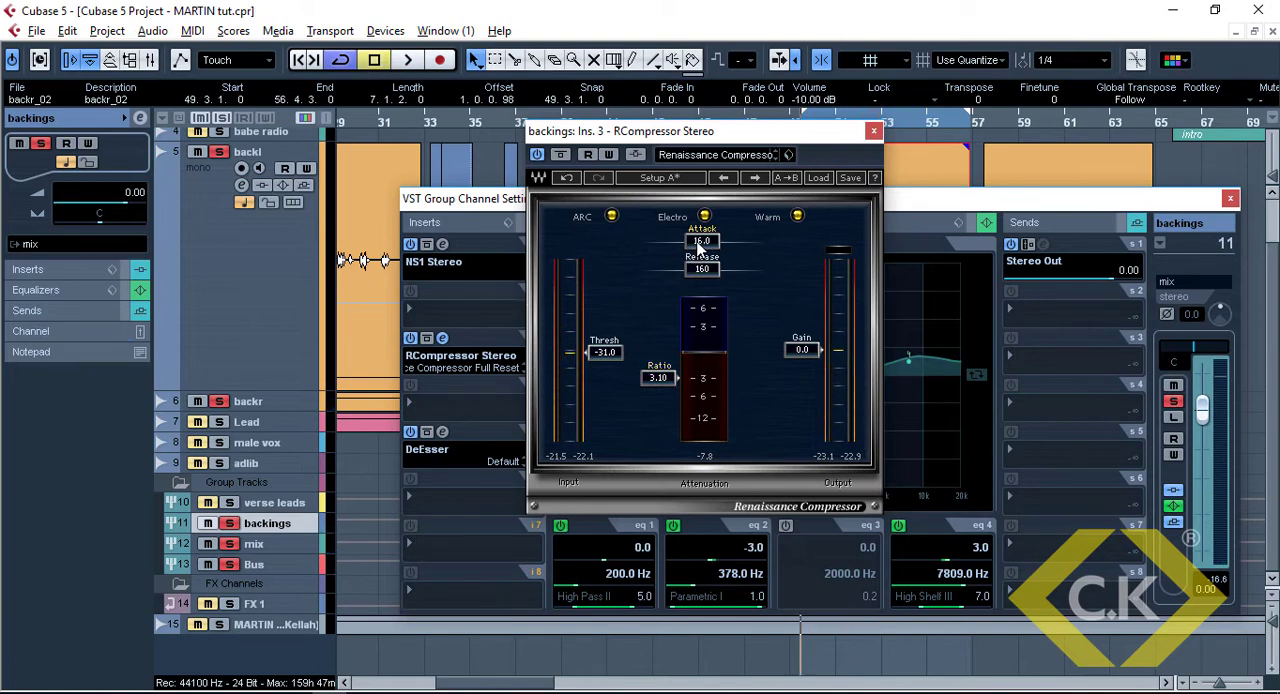
Set the compressor's attack to 0.50 and listen to the compressed backings
left_click_drag(699, 247, 573, 263)
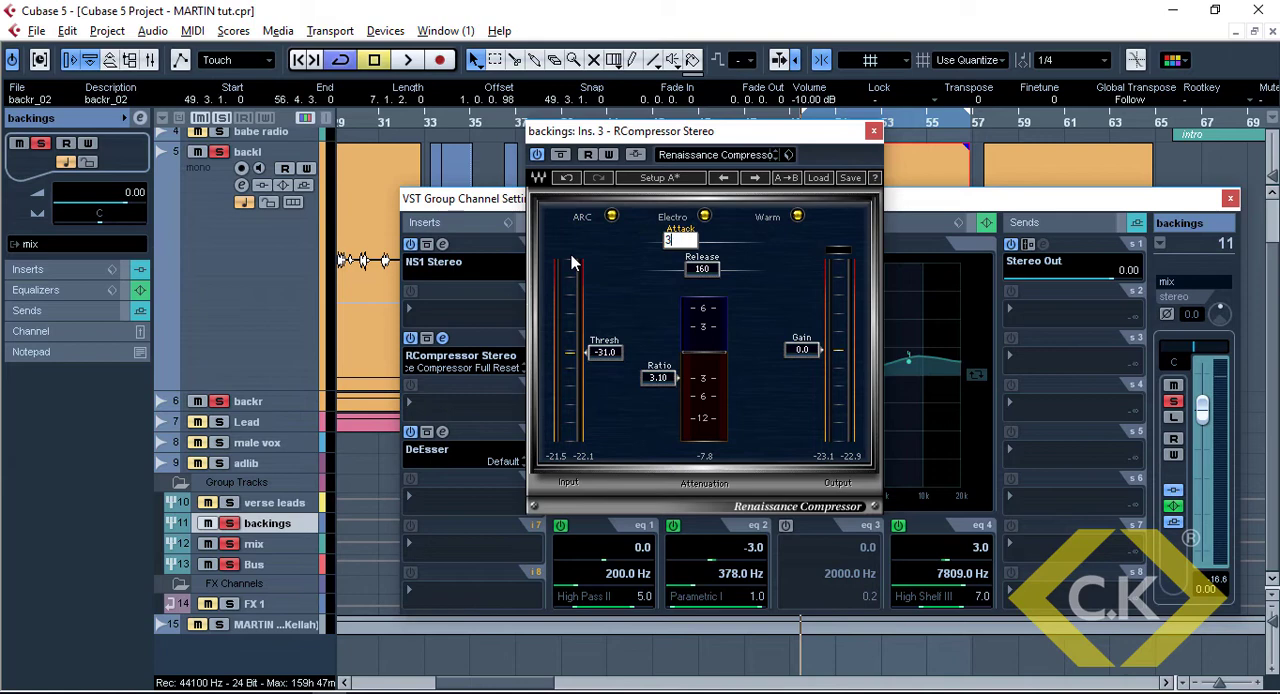
key("Return")
left_click_drag(688, 244, 664, 244)
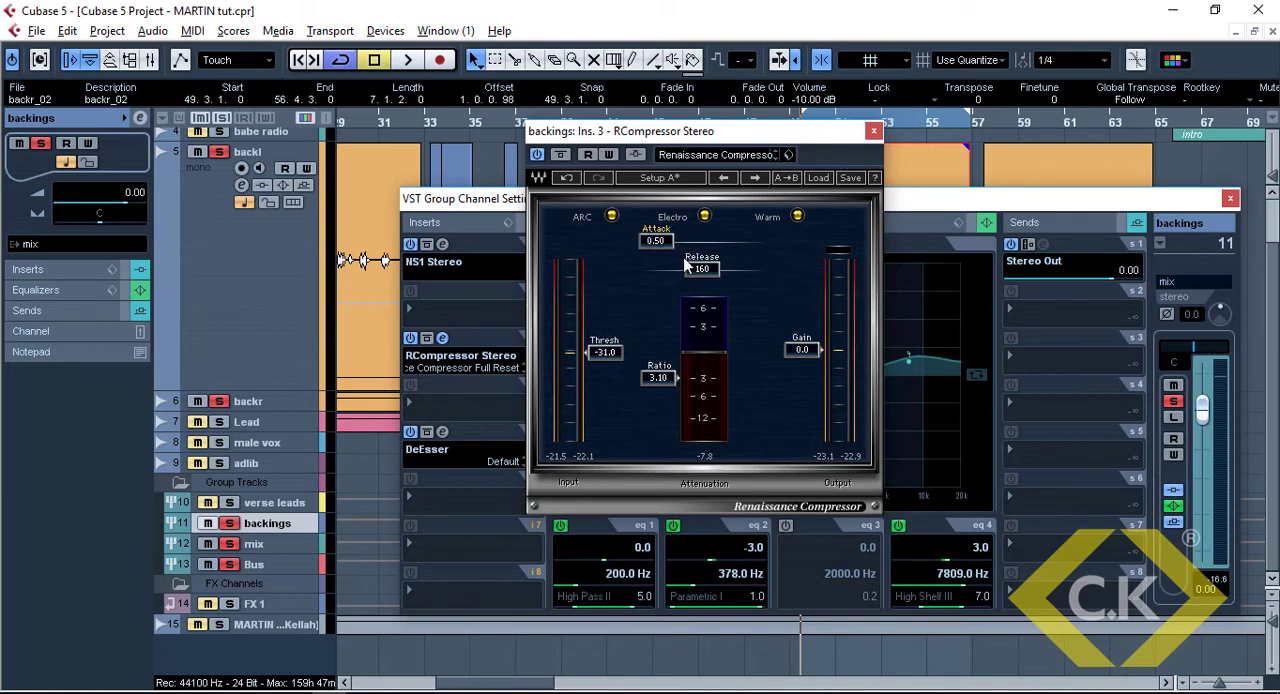
key("space")
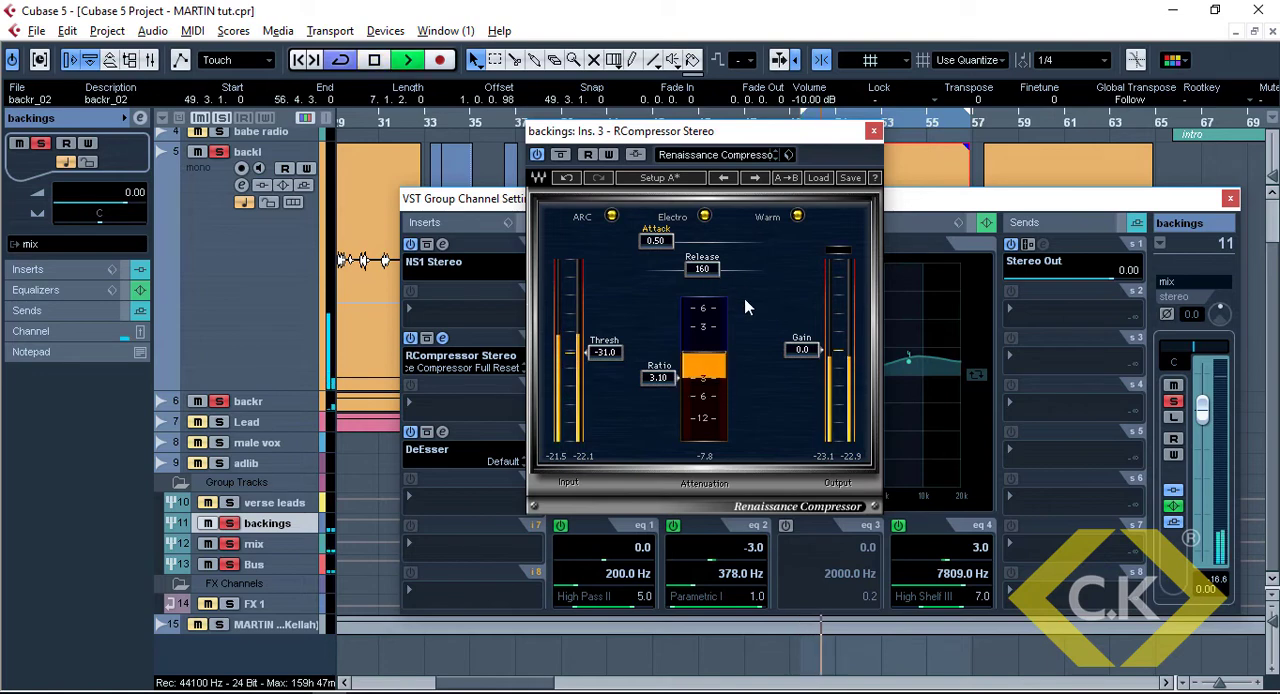
key("space")
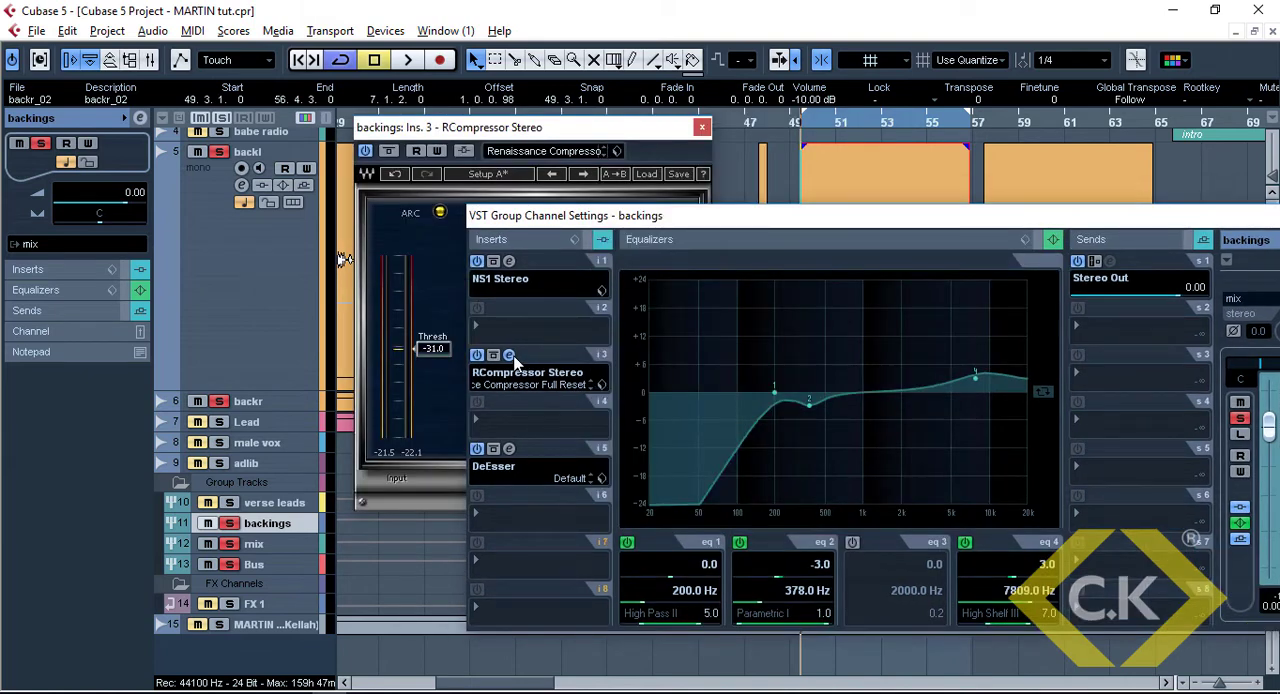
Set the compressor's gain to 6.0 and its threshold to -32.0 while listening, and close the plug-in window
left_click(511, 357)
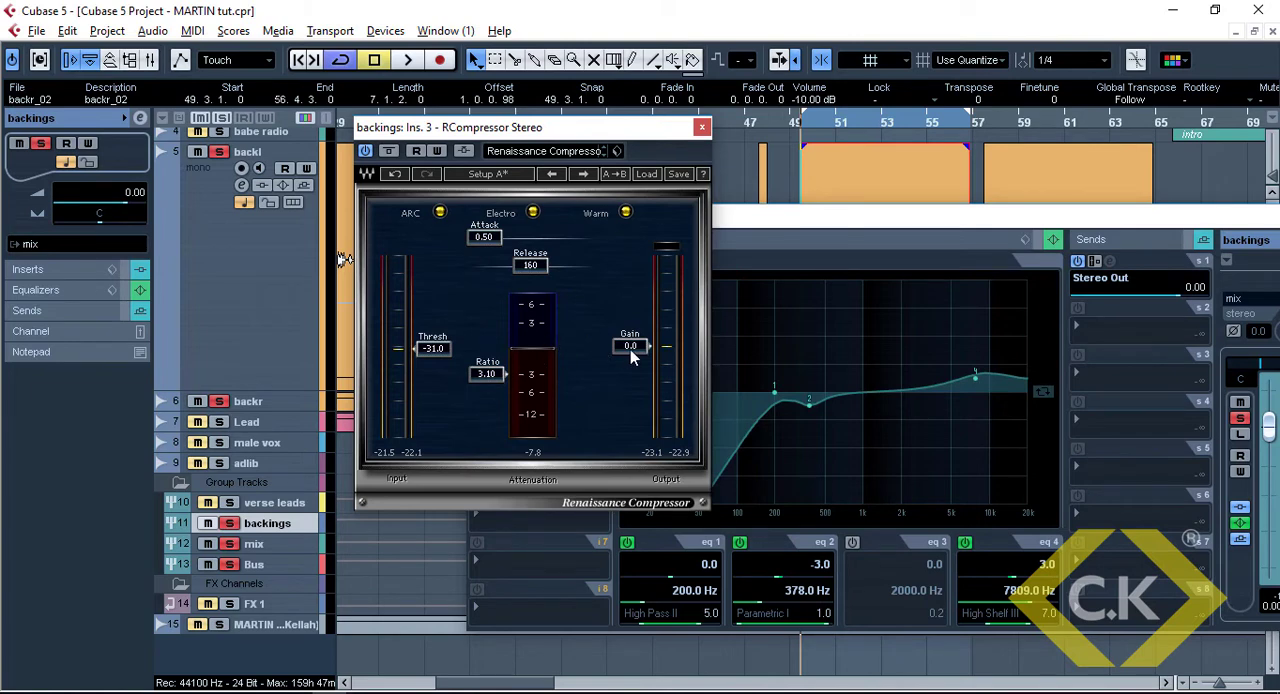
left_click_drag(630, 350, 630, 332)
key("space")
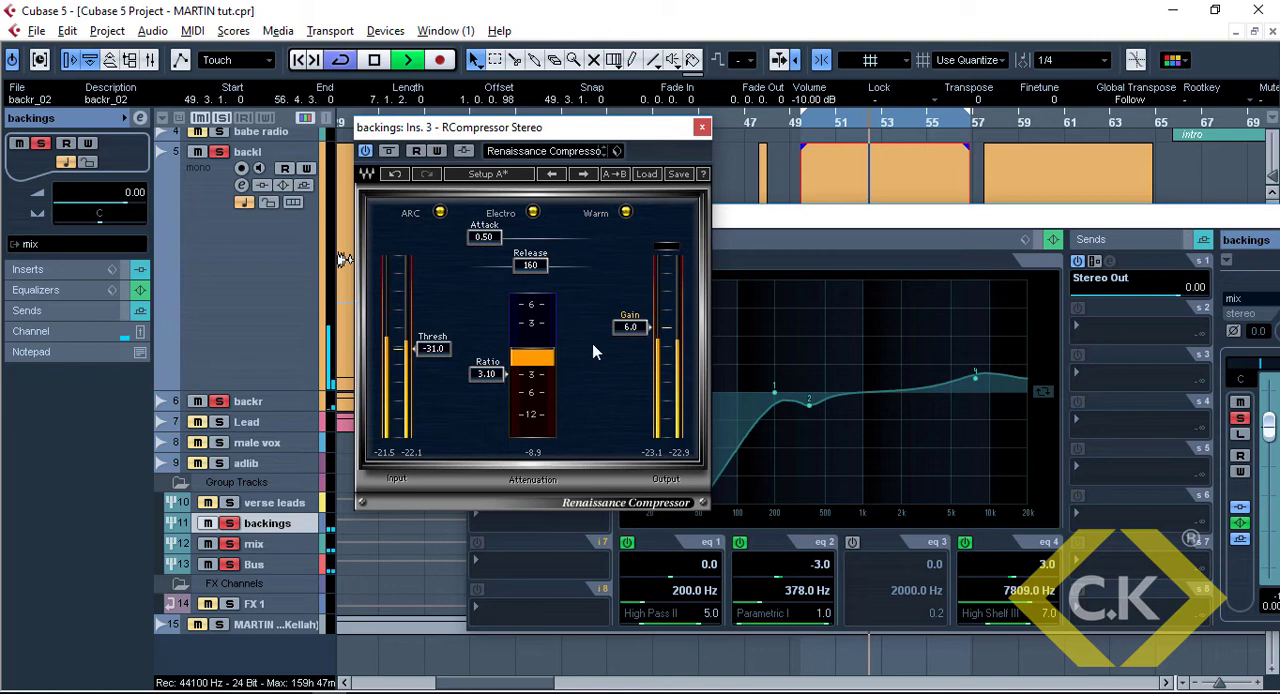
left_click_drag(432, 348, 432, 352)
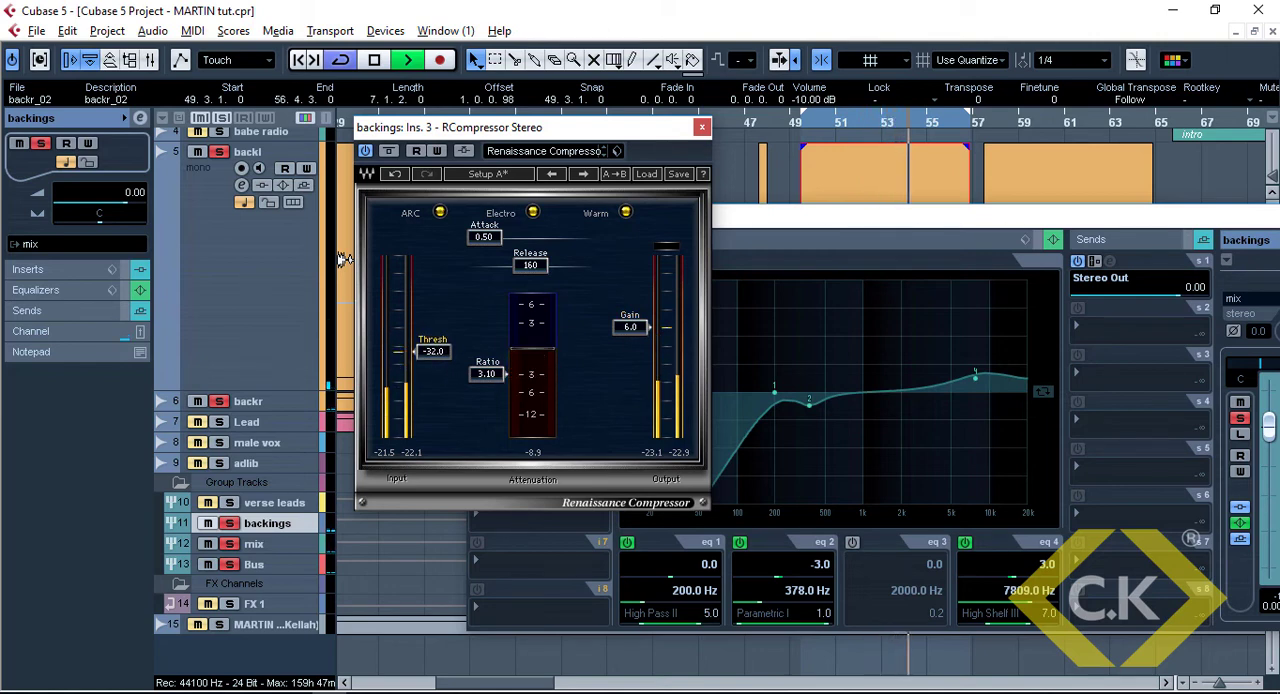
key("space")
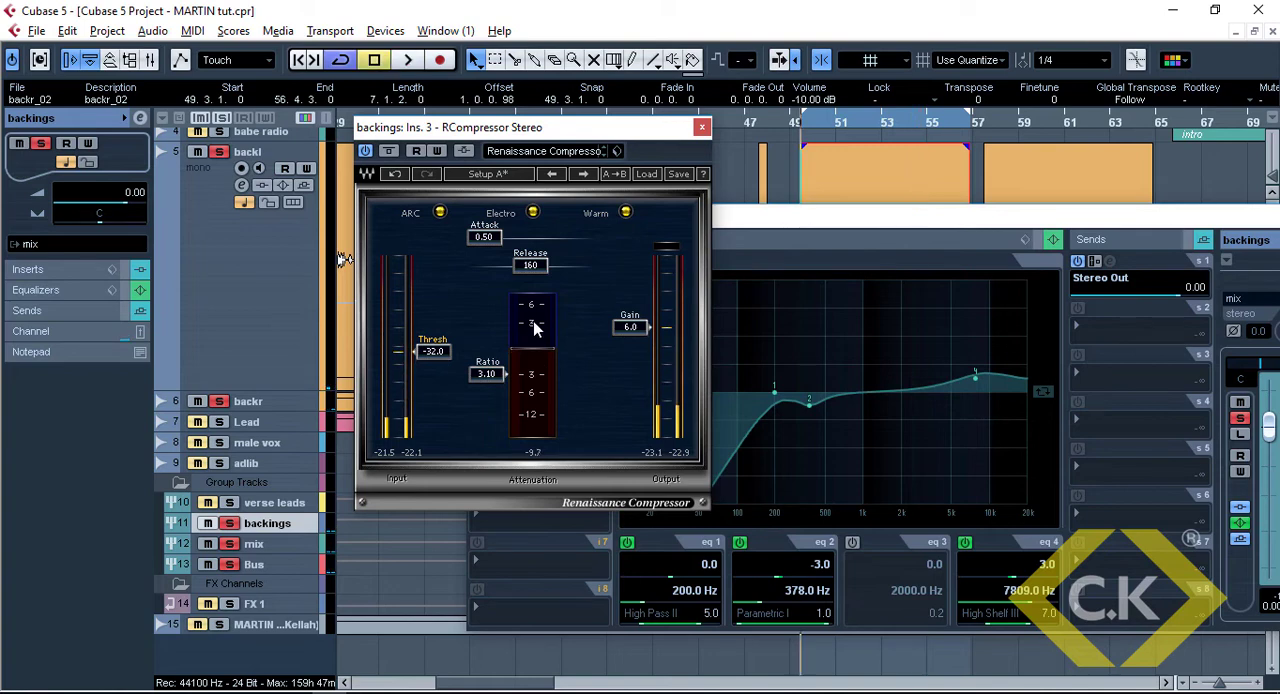
left_click(701, 128)
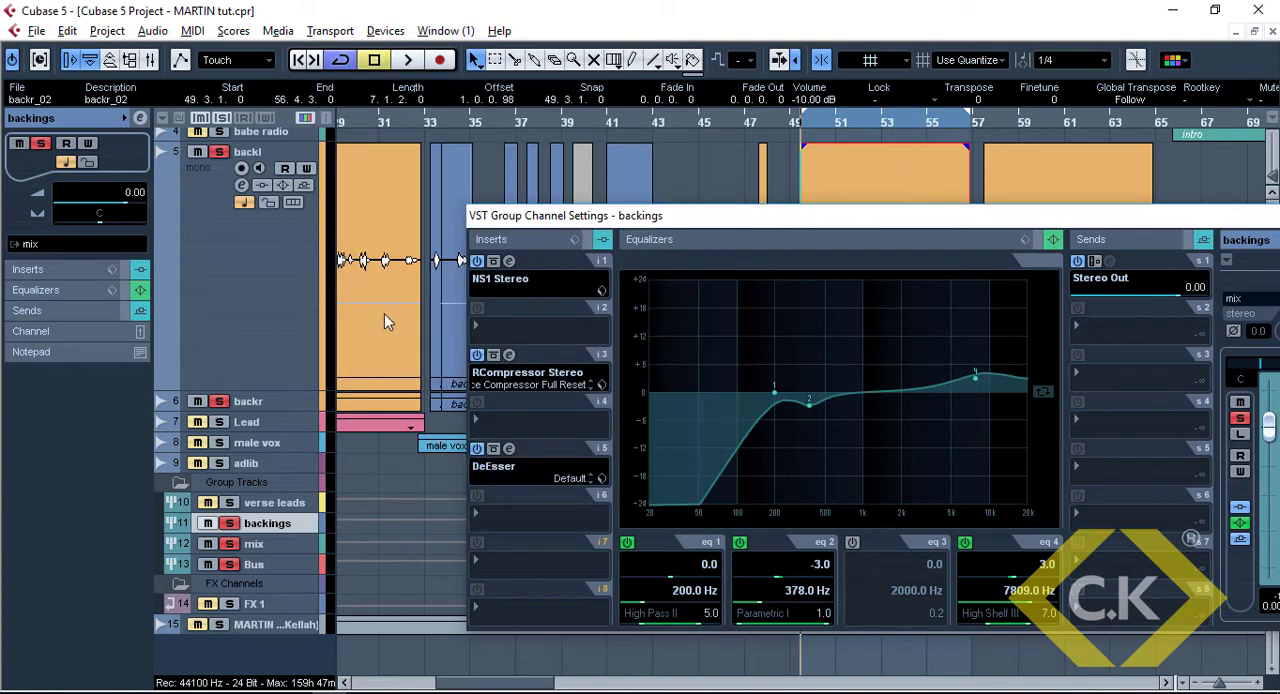
Insert Auto-Tune 8.1 in slot 1 of the backl track
left_click(290, 368)
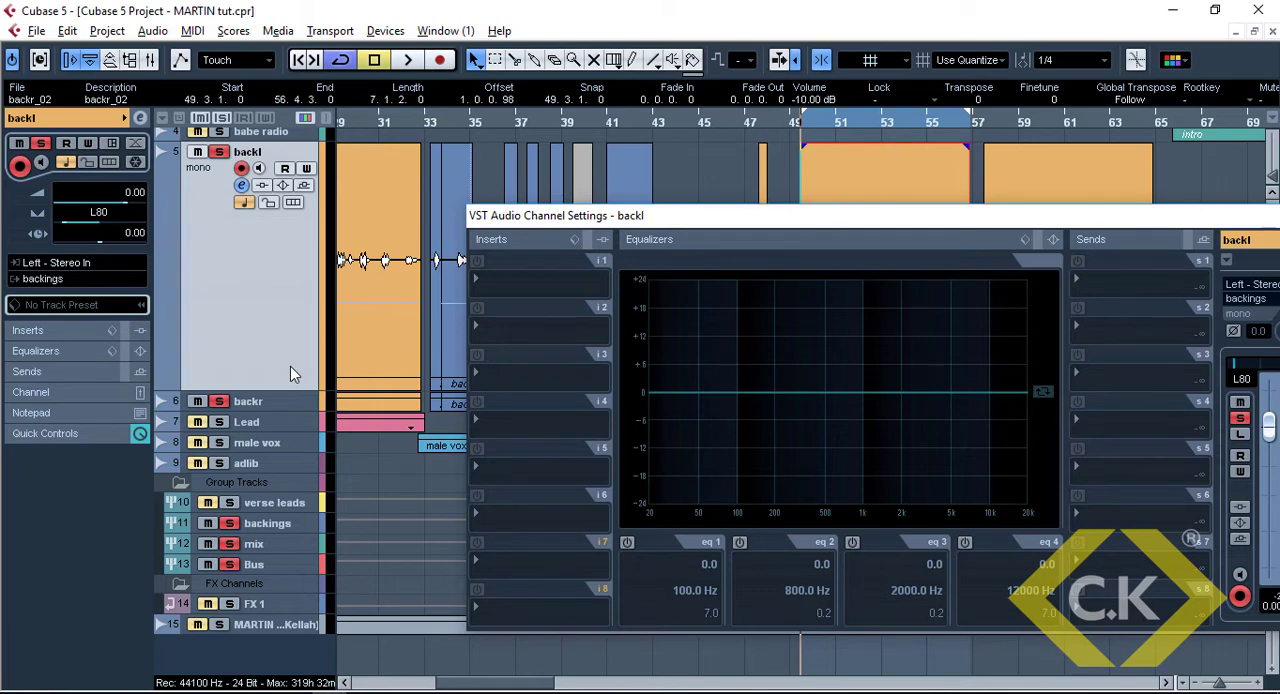
left_click(543, 287)
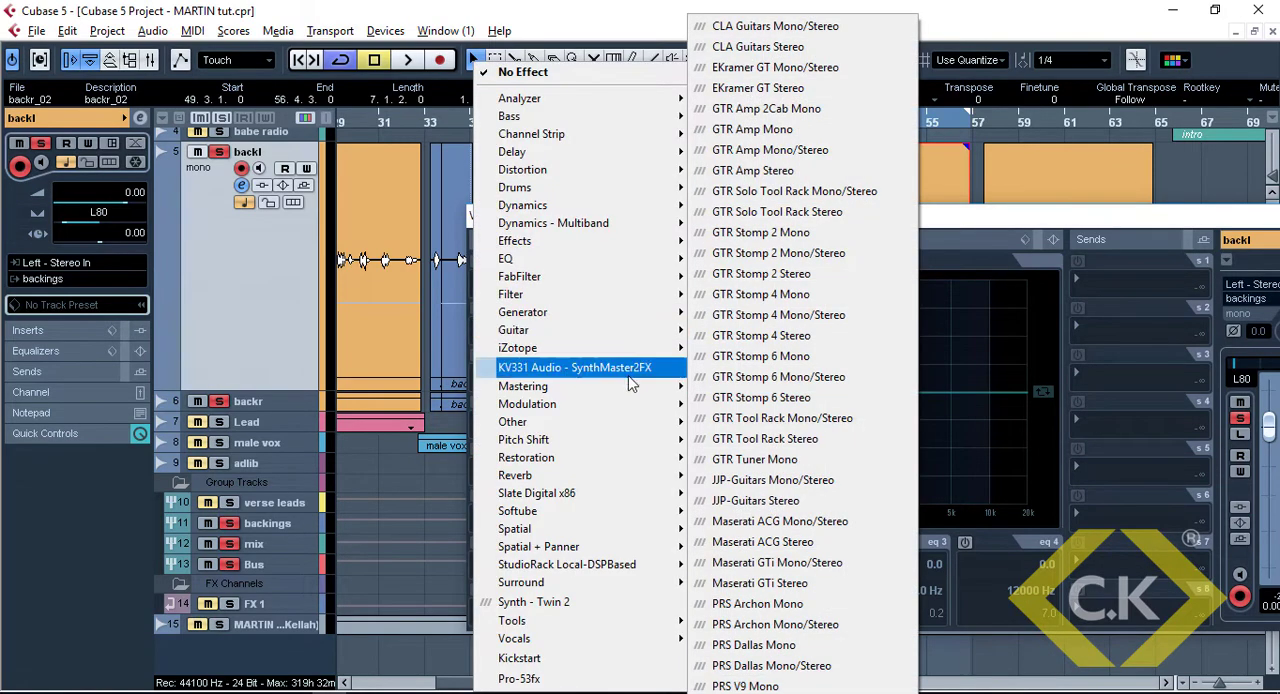
mouse_move(652, 445)
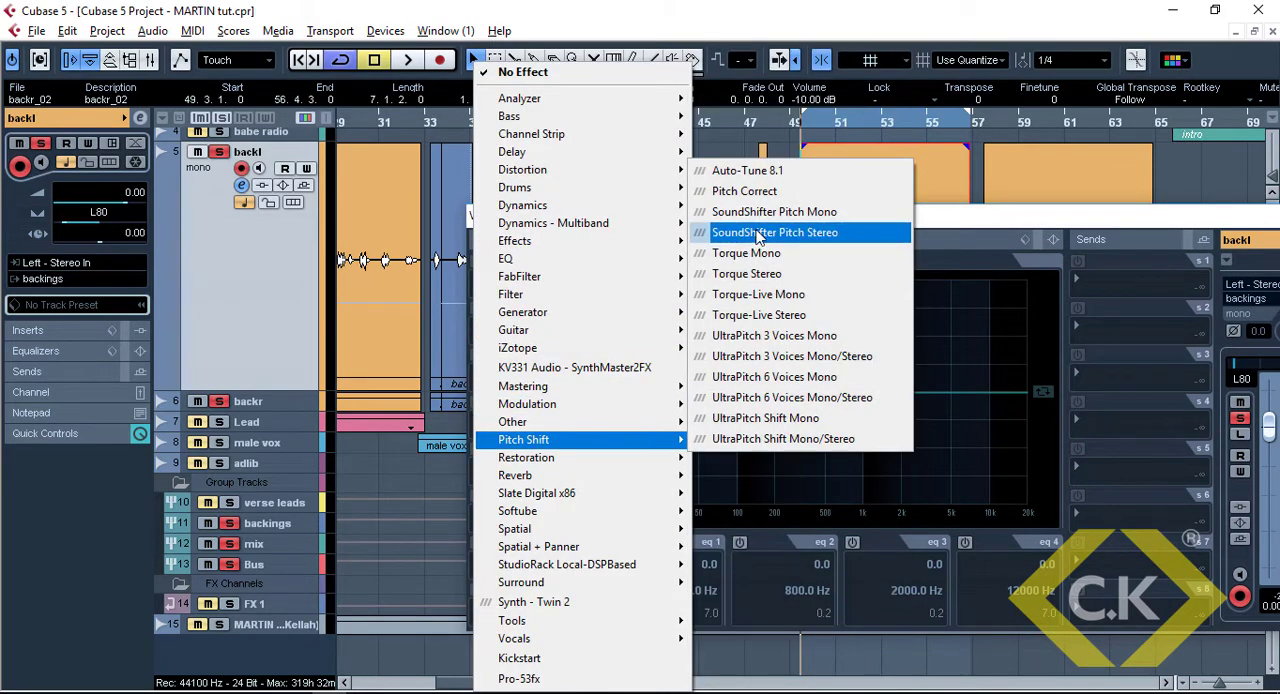
left_click(745, 175)
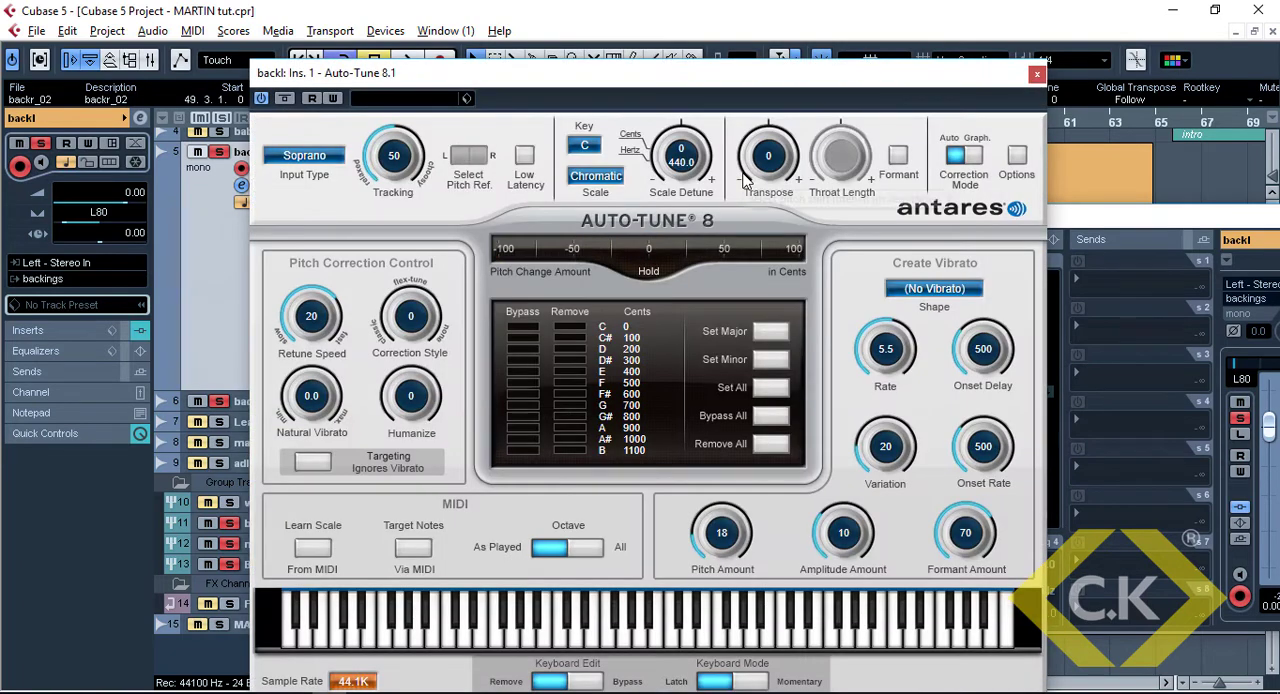
Set the Auto-Tune key to G and the scale to Minor
left_click(585, 145)
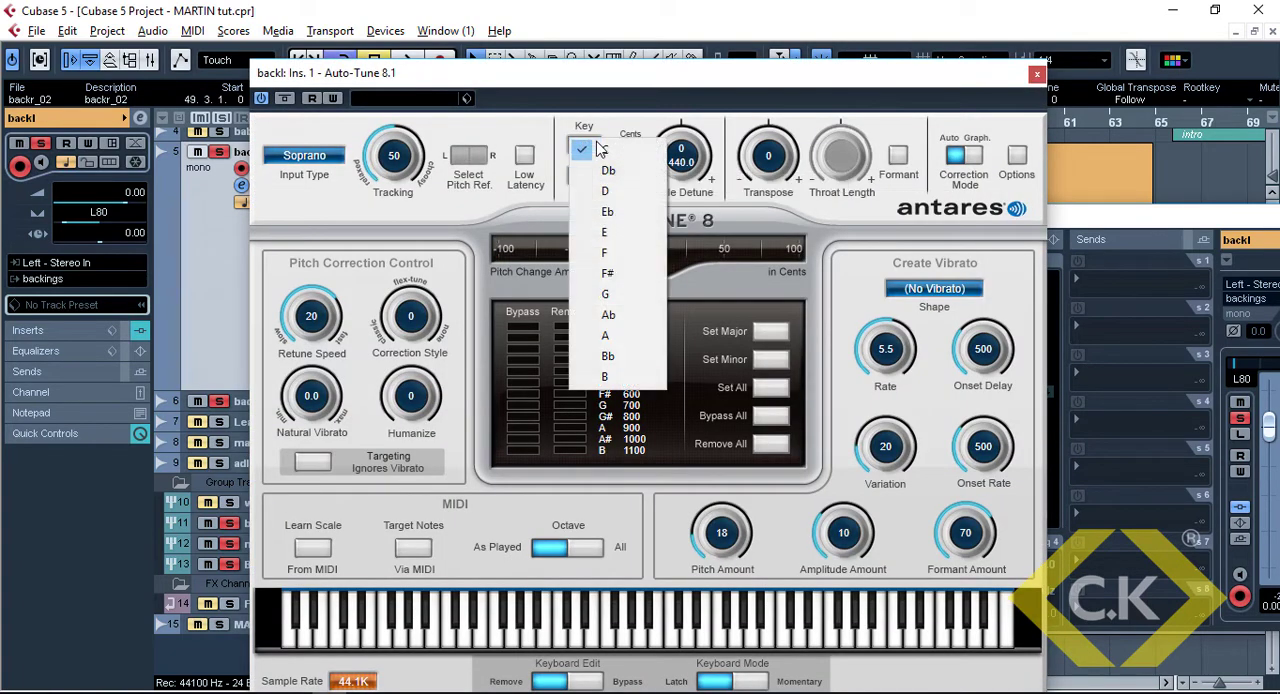
left_click(617, 300)
left_click(596, 177)
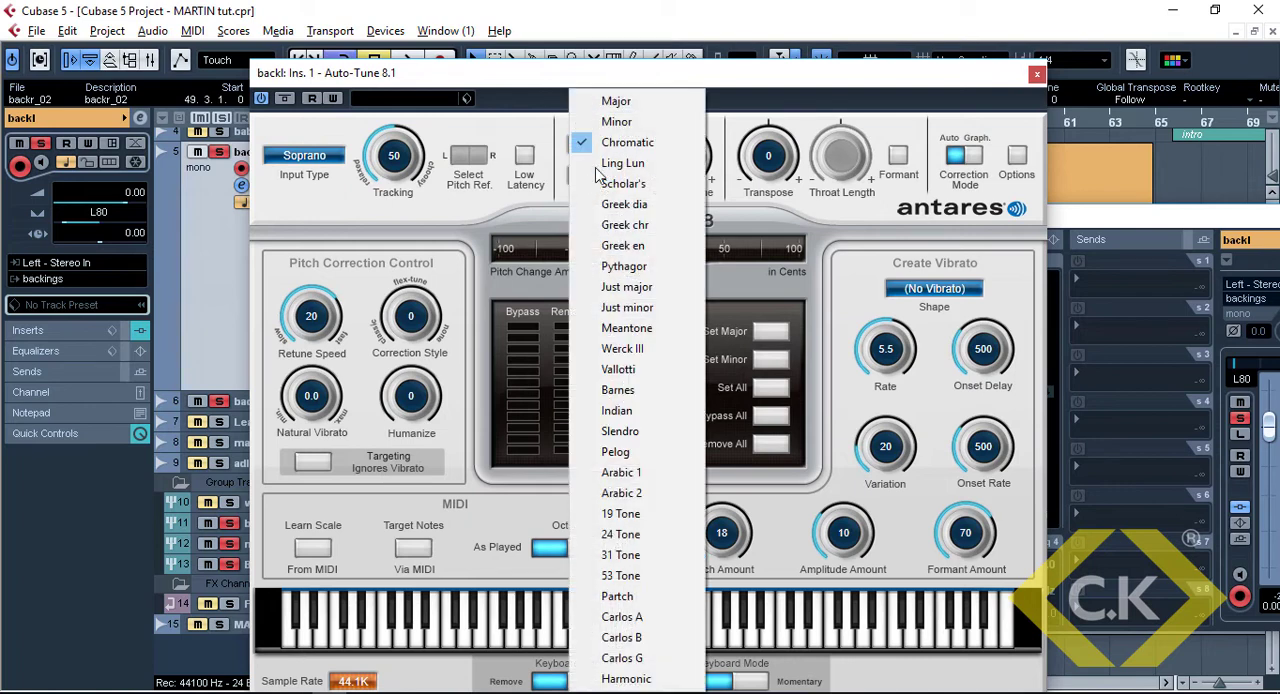
left_click(611, 118)
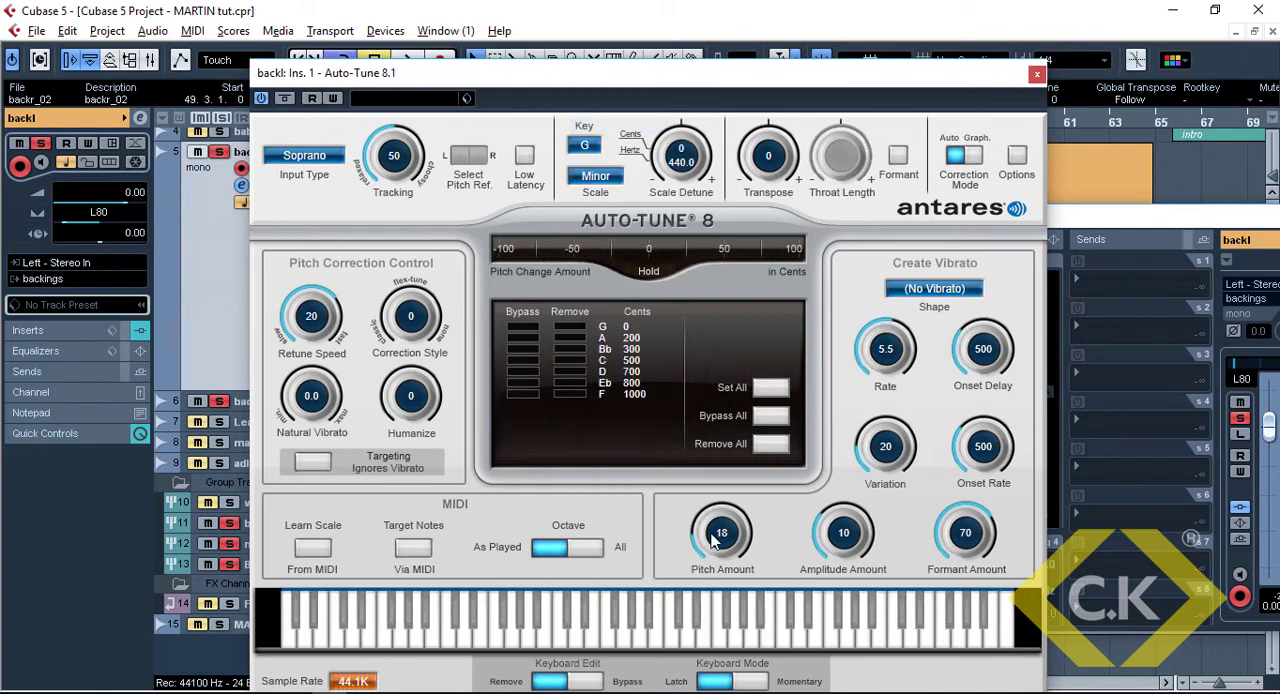
Set the Auto-Tune pitch amount to 100, amplitude amount to 30 and formant amount to 100
left_click_drag(711, 534, 725, 241)
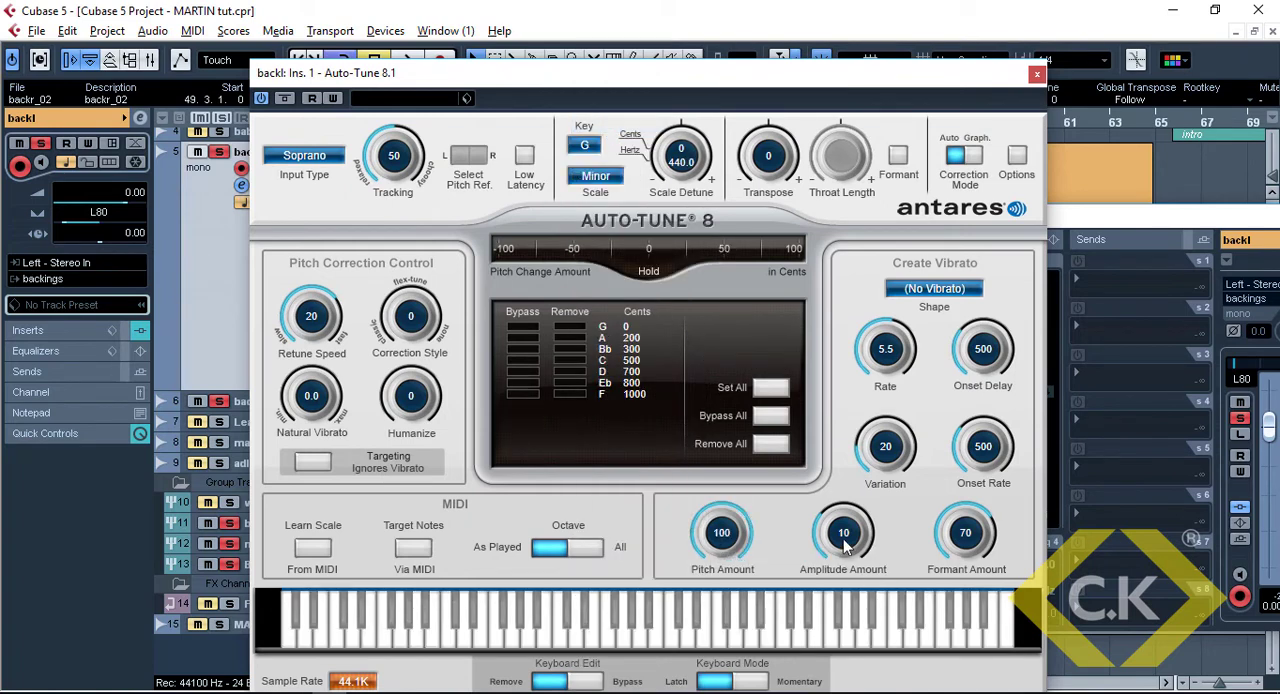
left_click_drag(844, 541, 850, 400)
left_click_drag(959, 541, 931, 415)
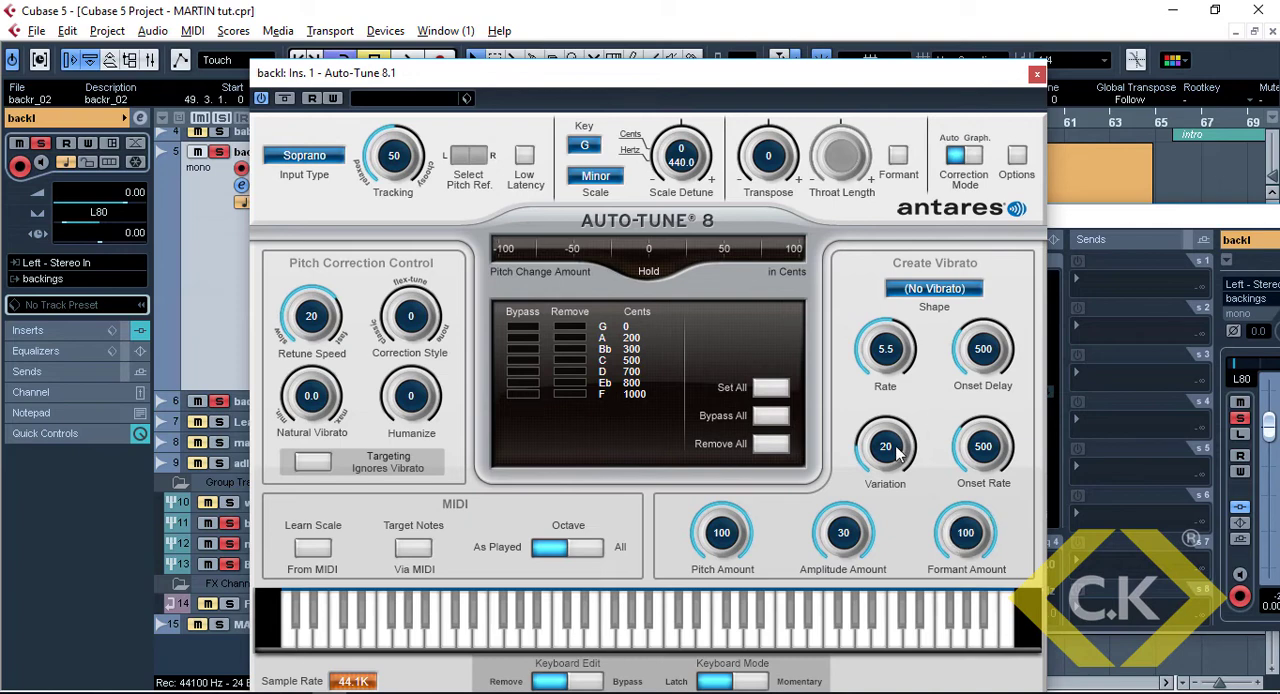
Set the vibrato variation to 0, rate to 0.1, and onset delay and onset rate to 0
left_click_drag(885, 455, 891, 512)
left_click_drag(880, 350, 903, 524)
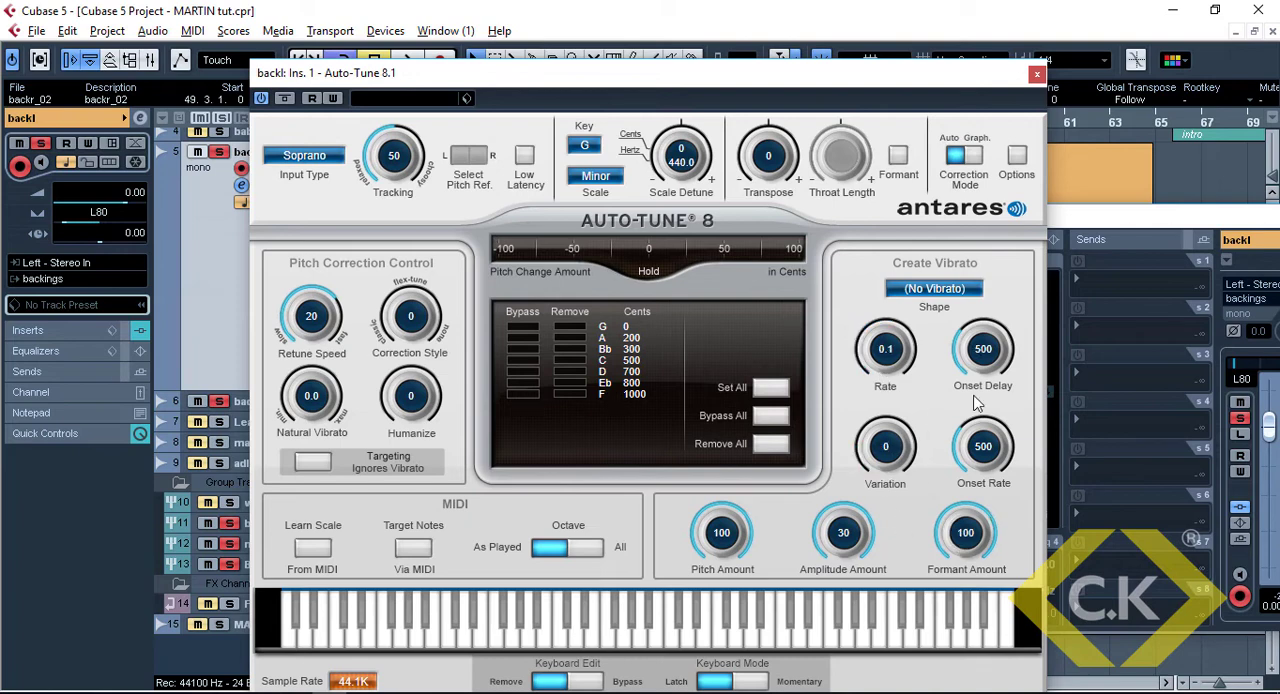
left_click_drag(977, 350, 979, 410)
Set Humanize to 100, input type to Low Male, tracking to 100 and retune speed to 15, and close the Auto-Tune window
left_click_drag(413, 405, 427, 146)
left_click(338, 158)
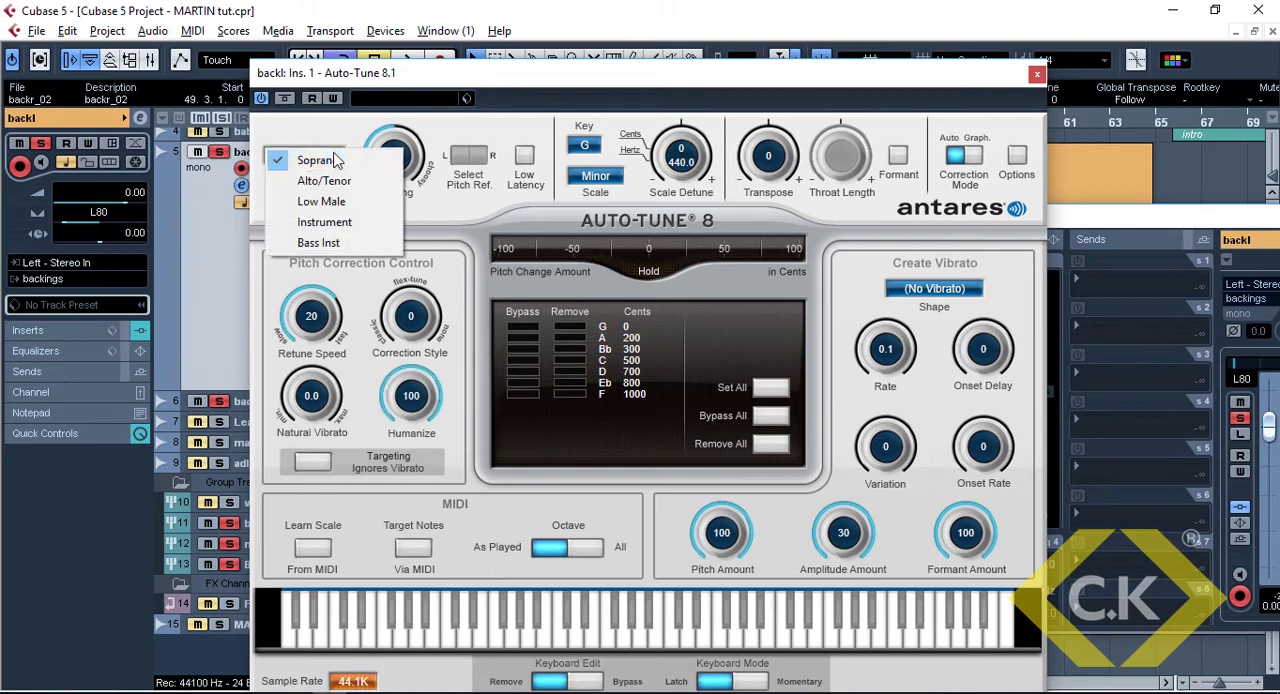
left_click(324, 202)
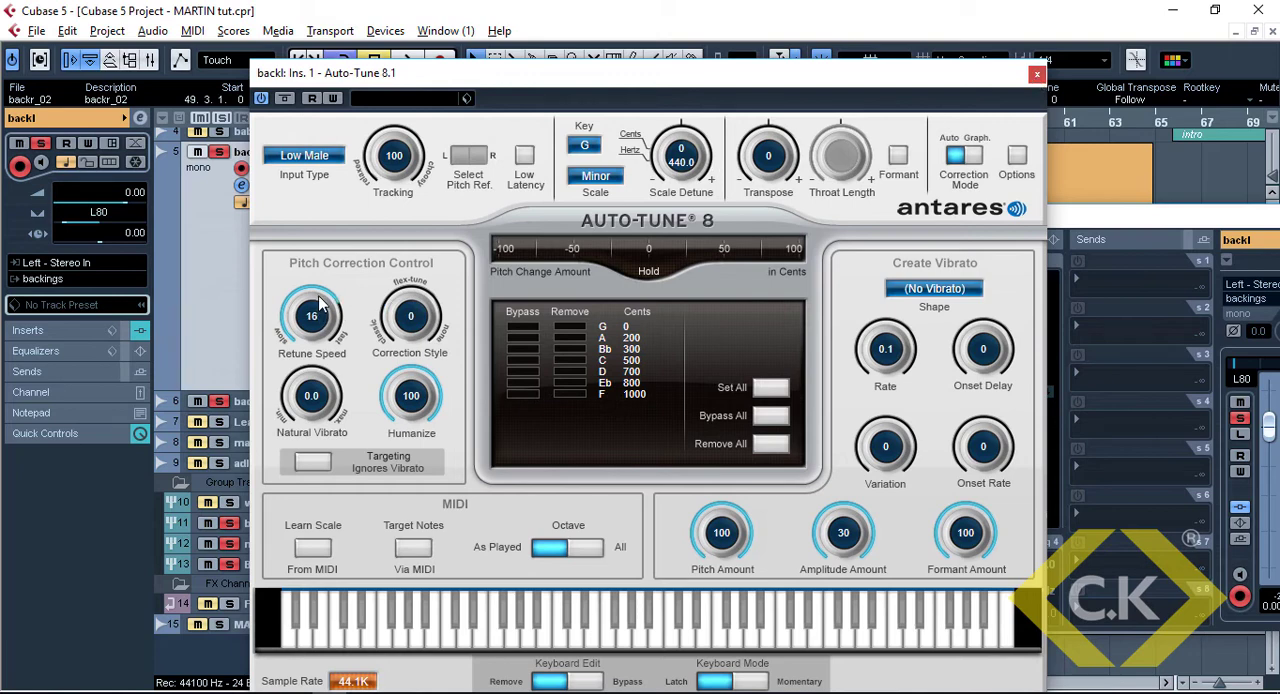
left_click(1038, 75)
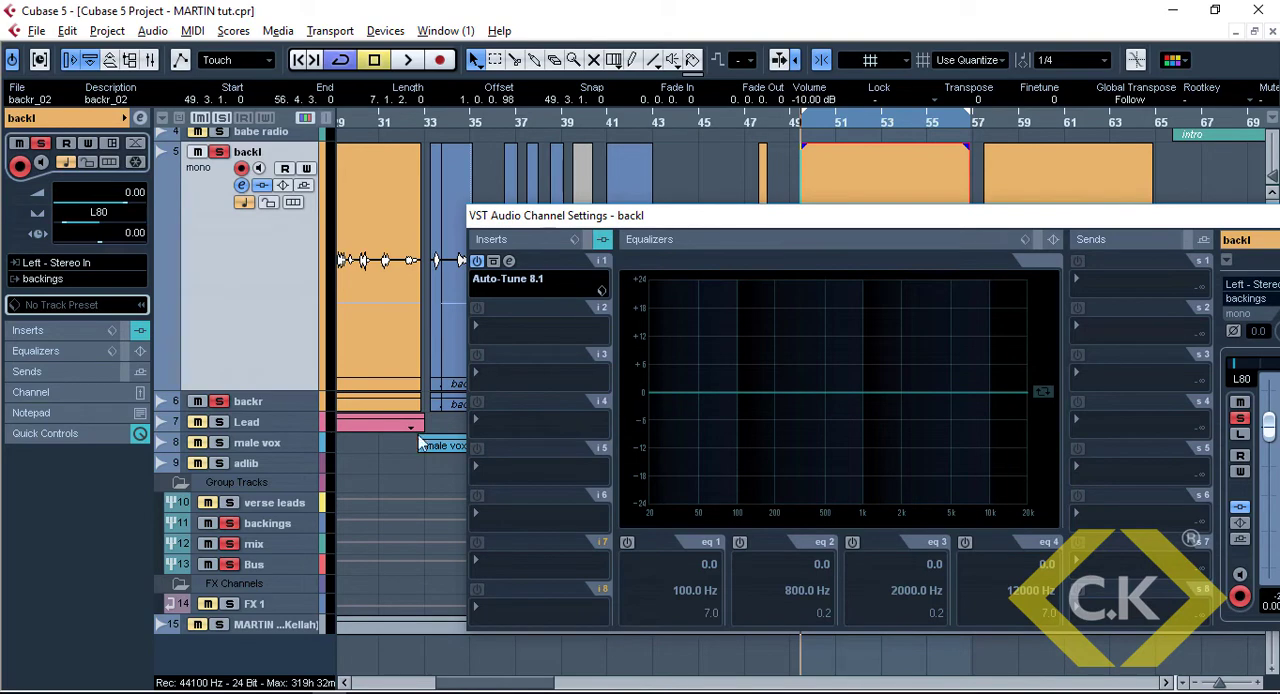
Insert Auto-Tune 8.1 in slot 1 of the backr track and close its window
left_click(303, 401)
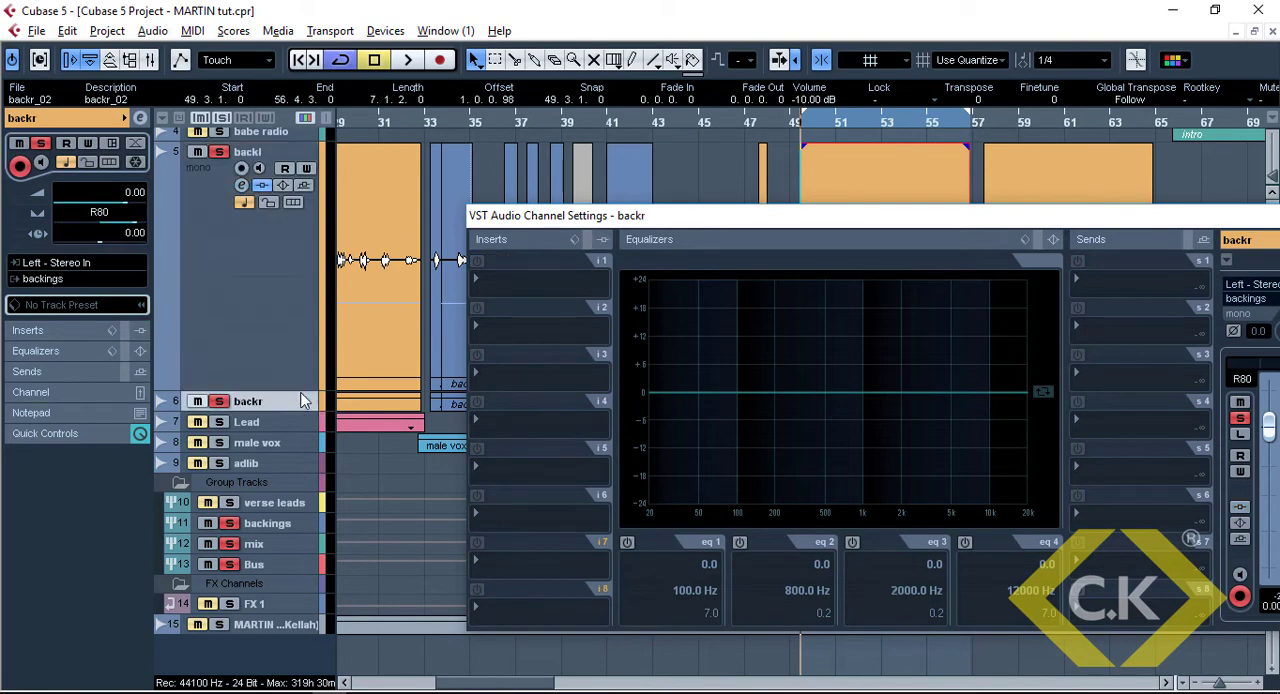
left_click(541, 276)
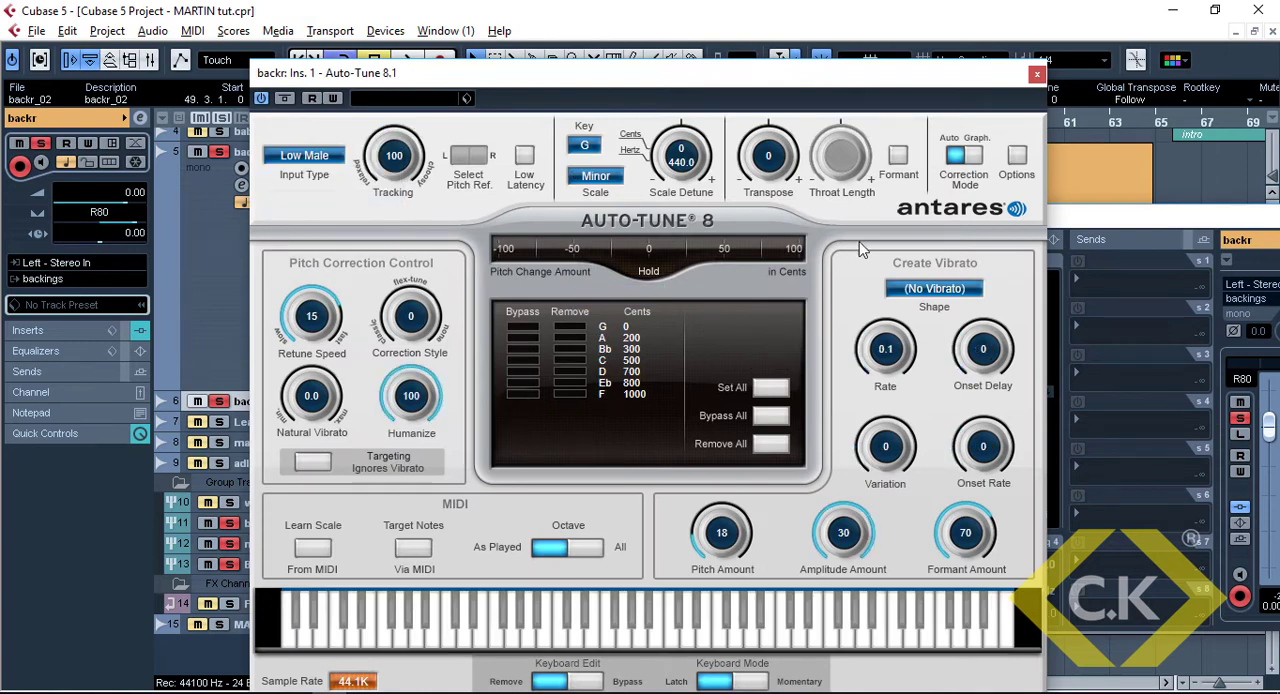
left_click(1036, 77)
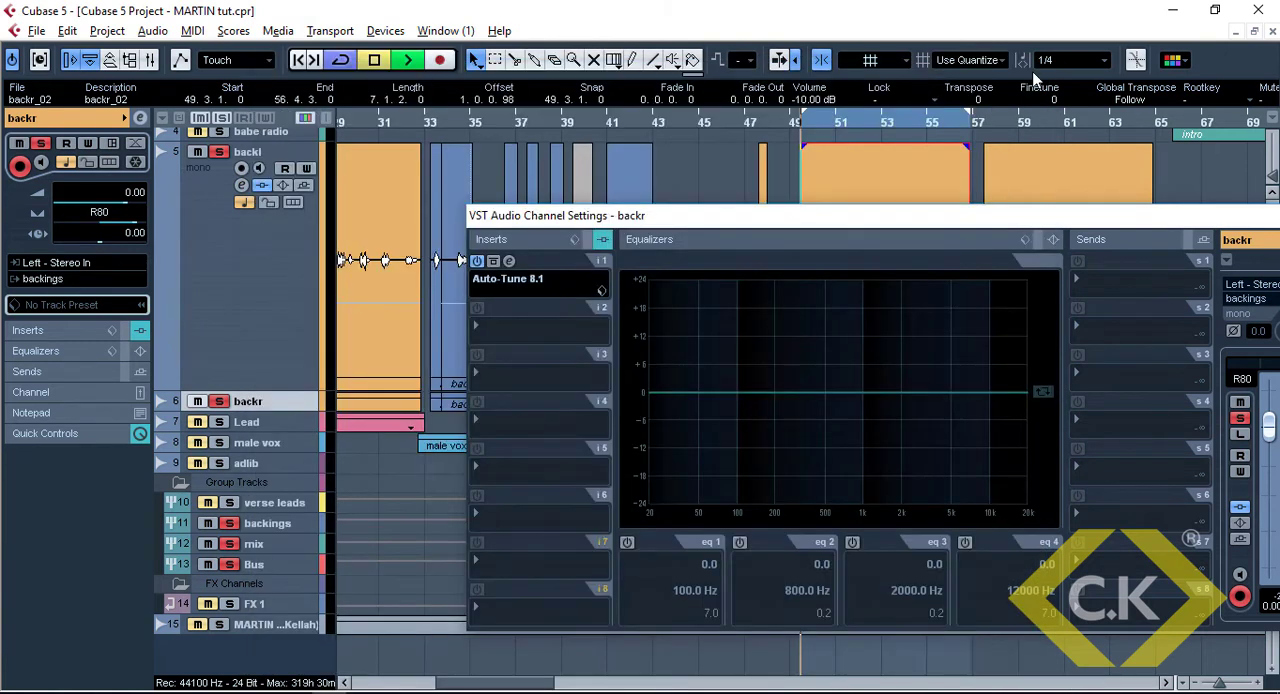
Play back the looped section from bar 49 to check the pitch-corrected backings
key("space")
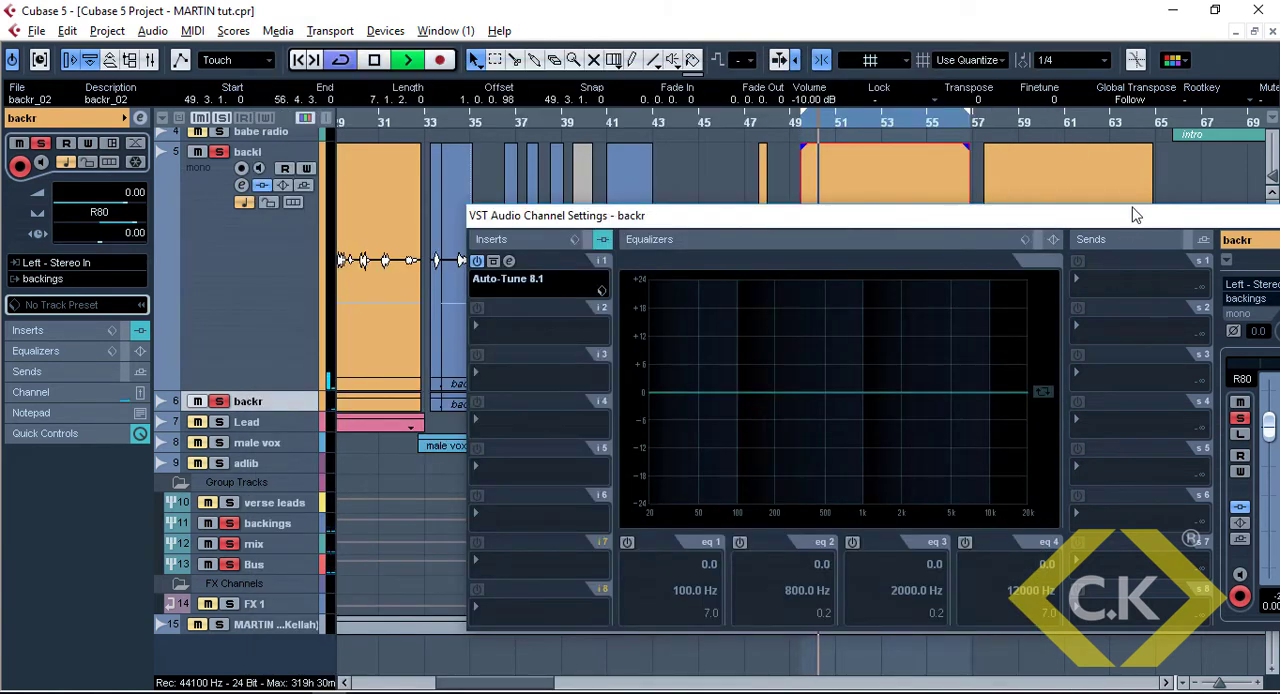
left_click_drag(1135, 215, 1006, 224)
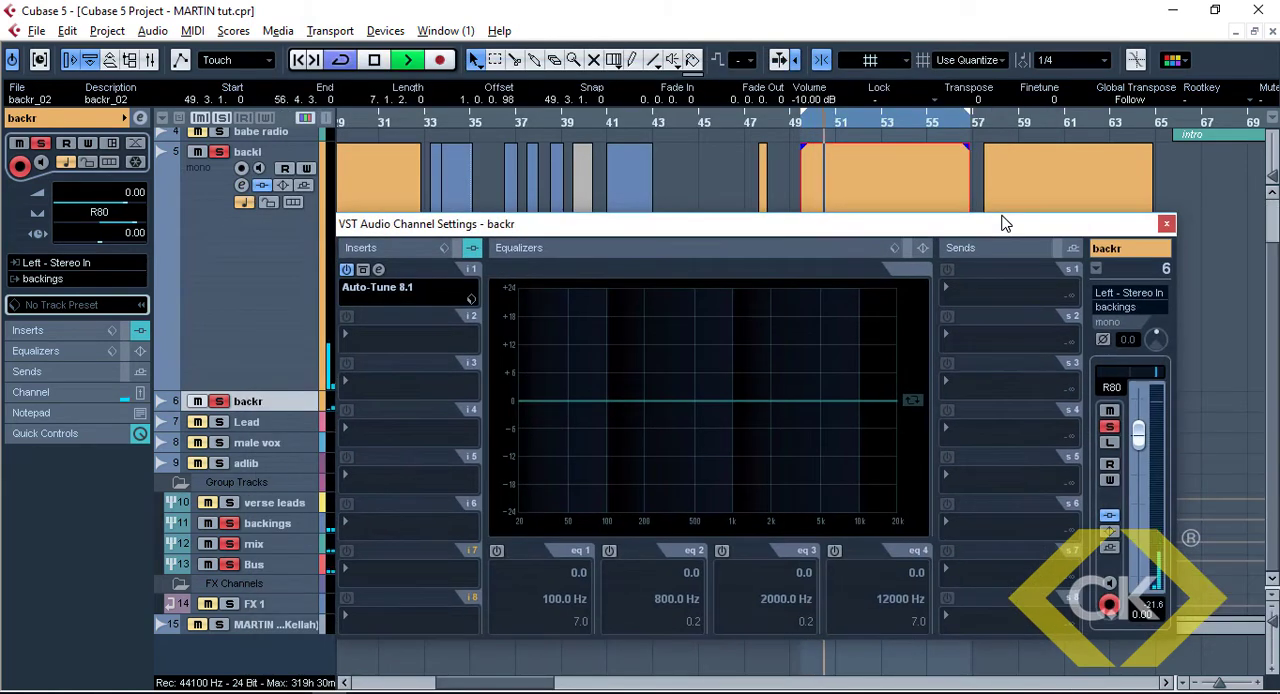
left_click(293, 289)
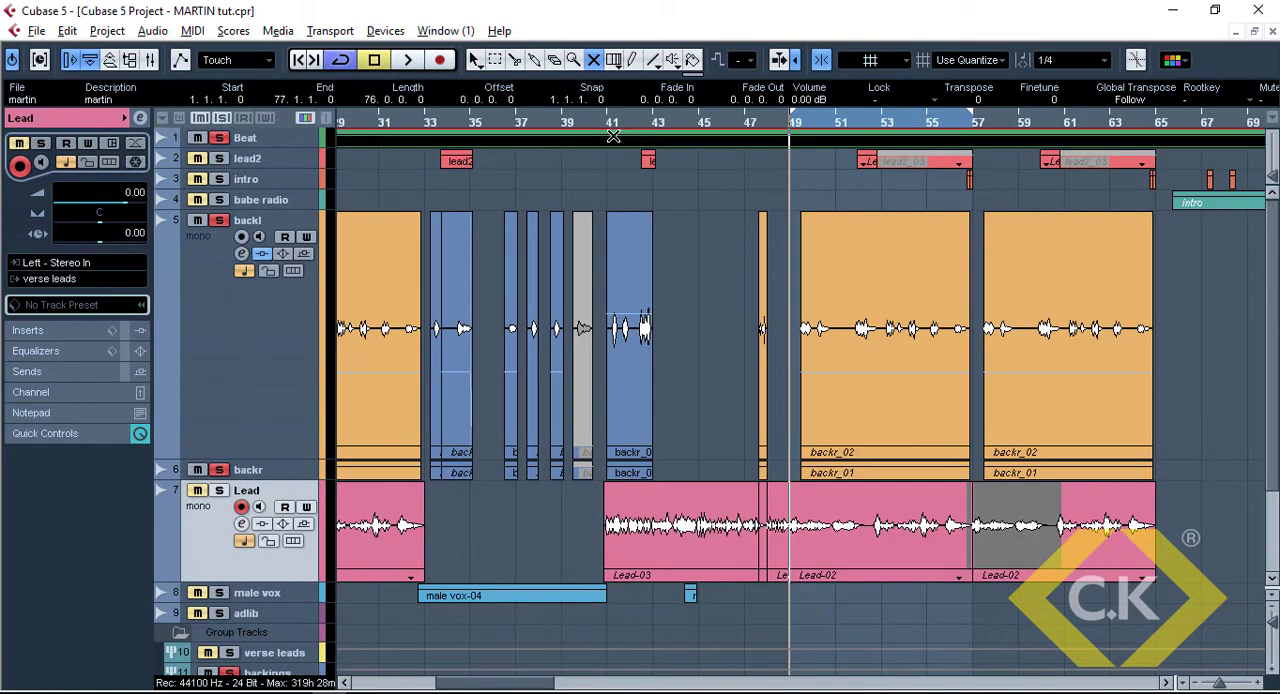
key("space")
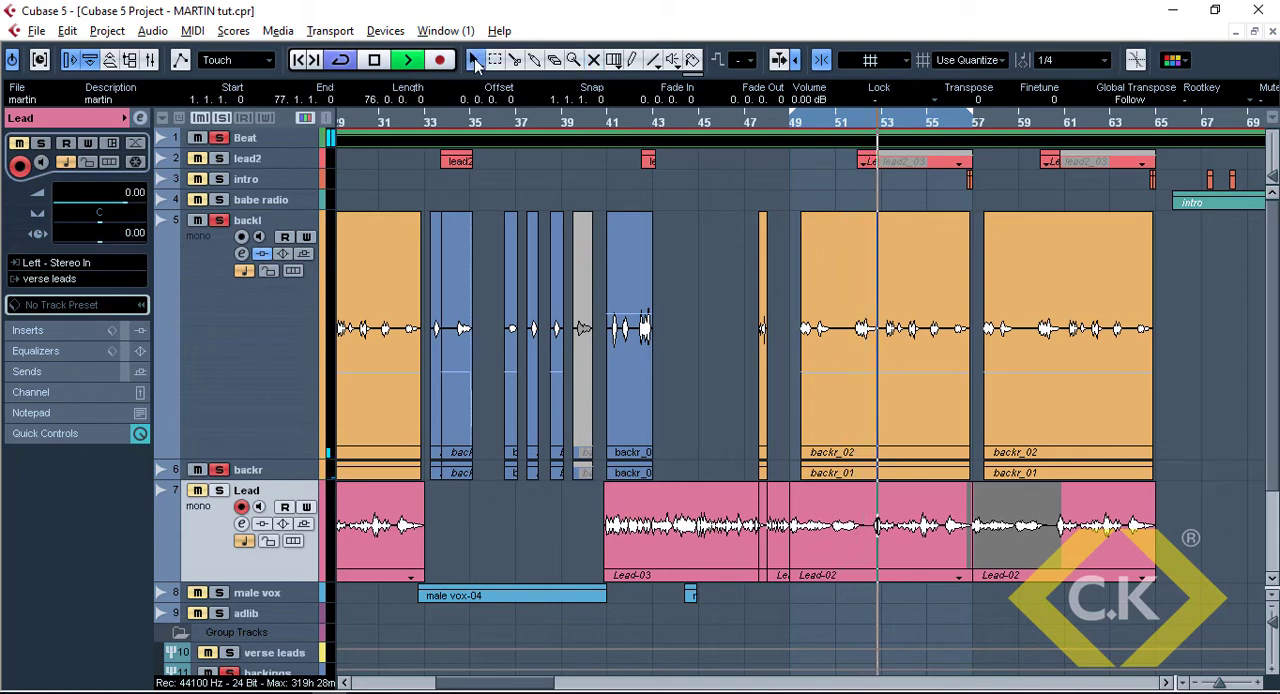
key("space")
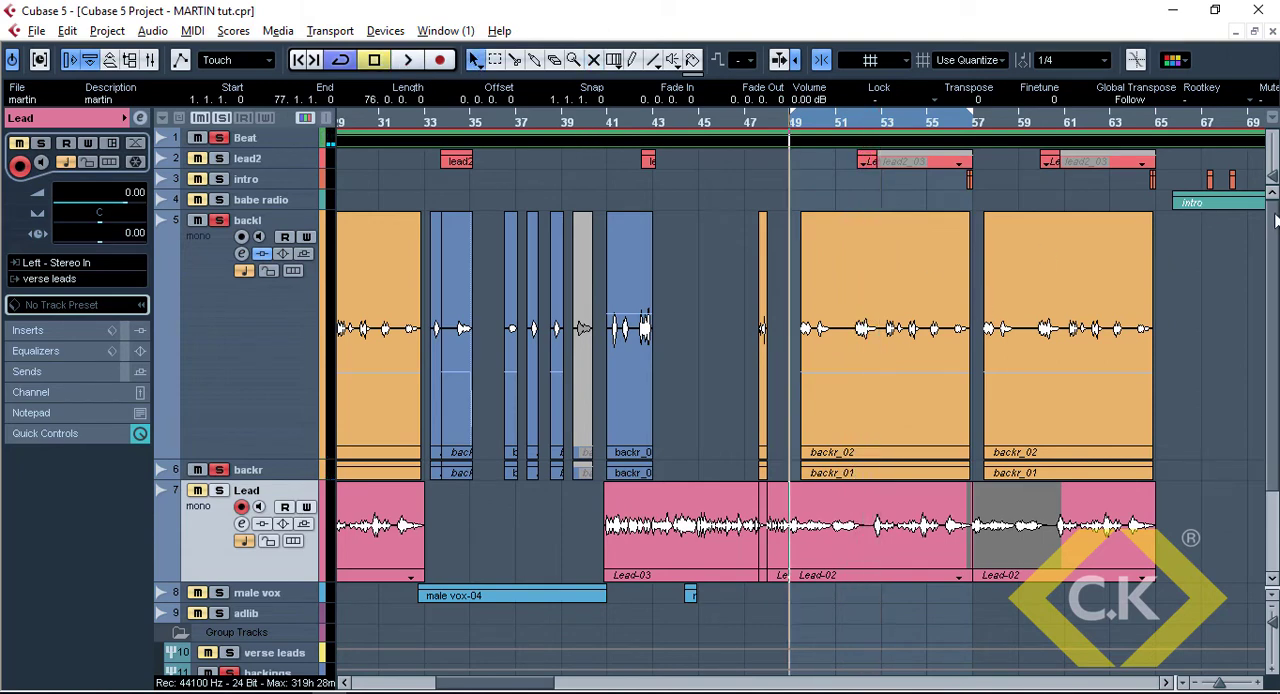
Insert RVox Stereo in slot 6 of the backings group channel
scroll(1275, 220, "down", 3)
left_click(289, 505)
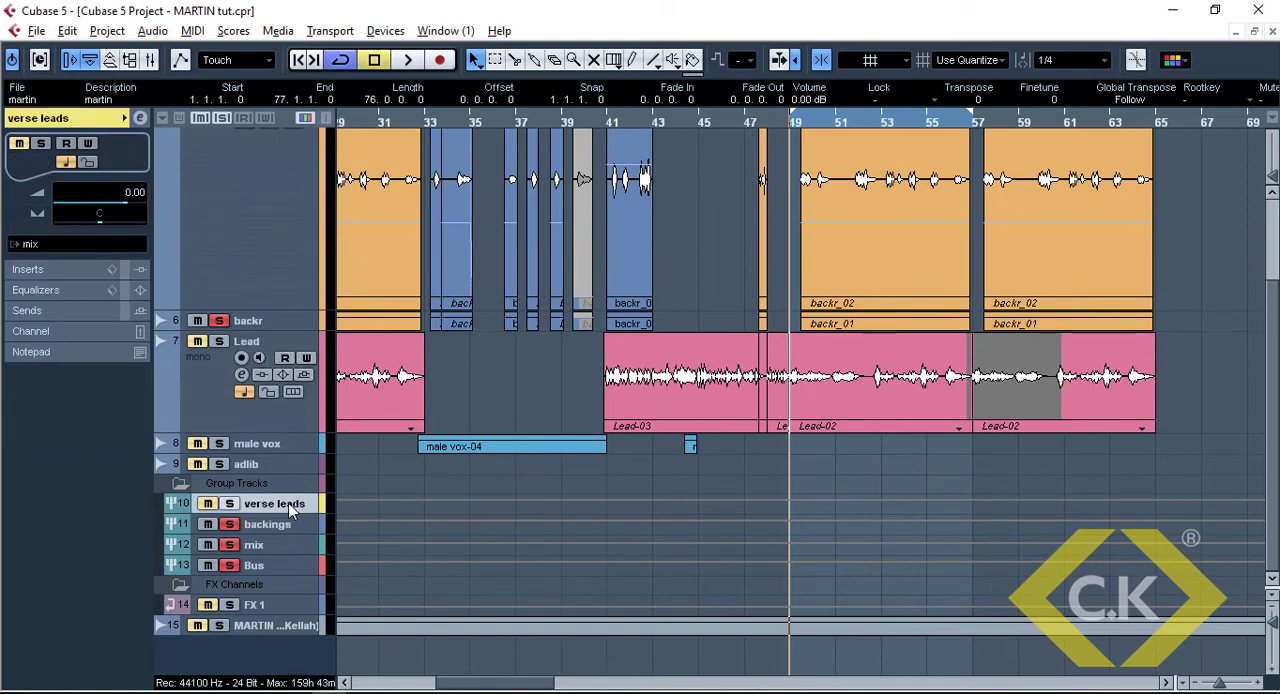
left_click(279, 526)
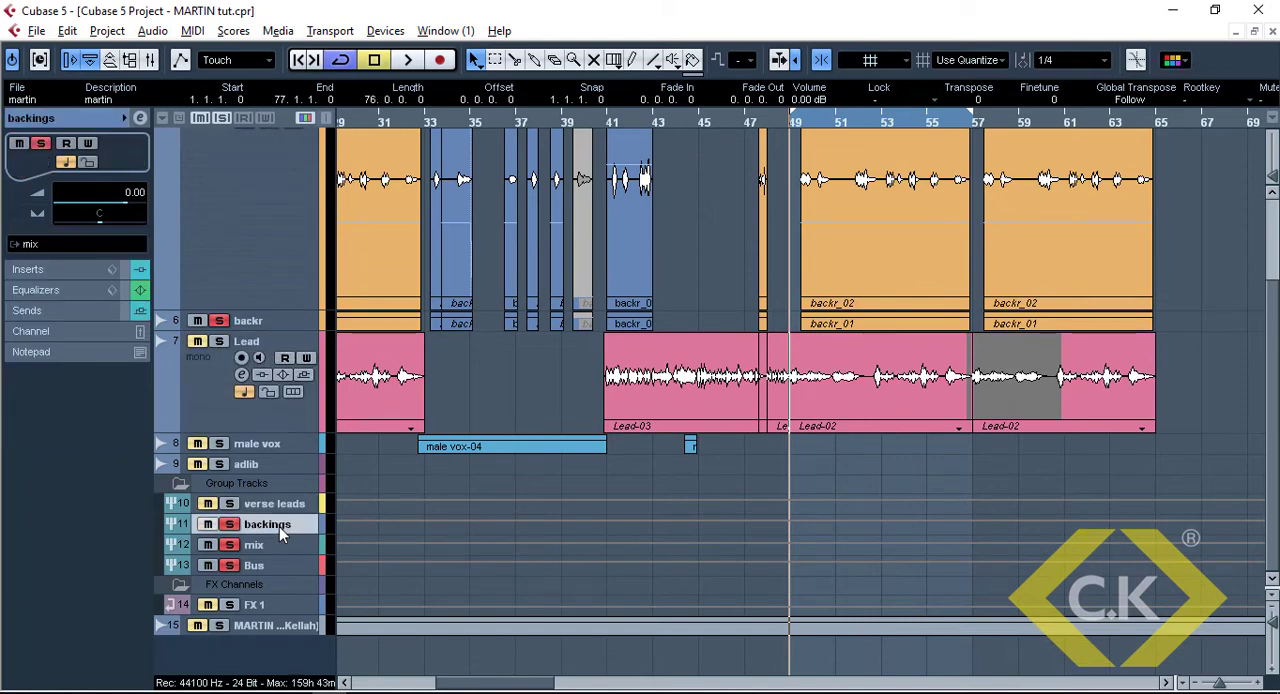
left_click(141, 118)
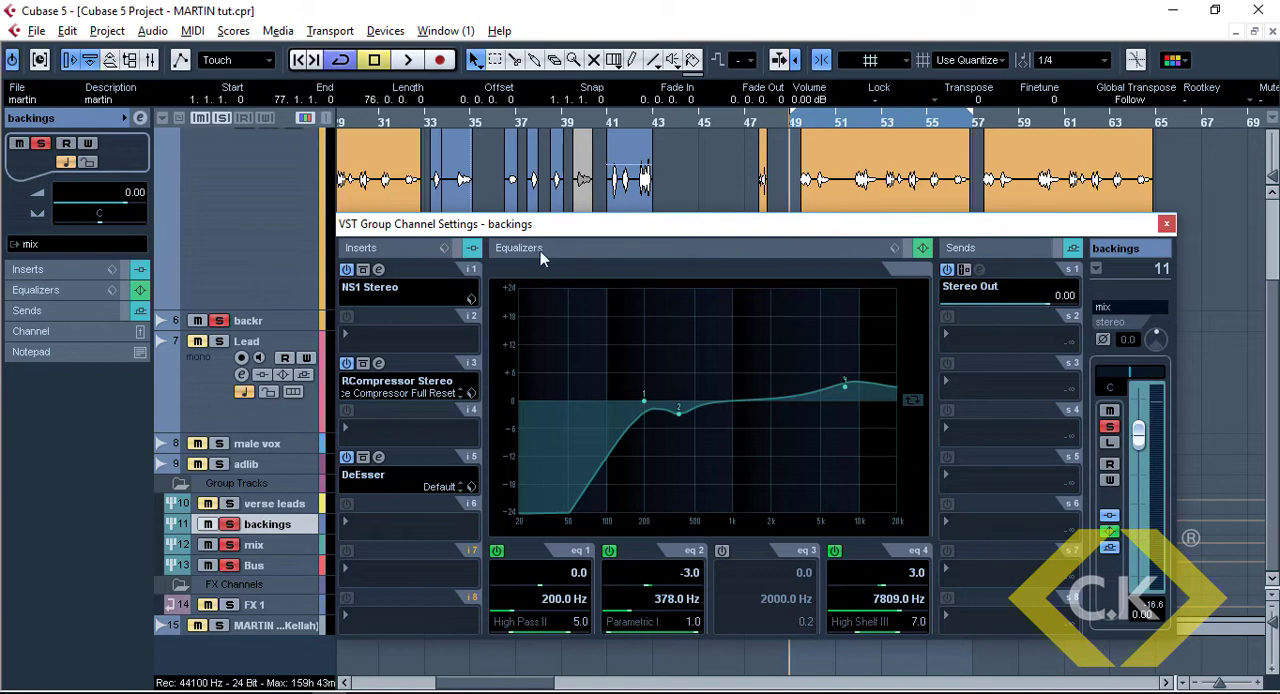
left_click_drag(540, 226, 593, 174)
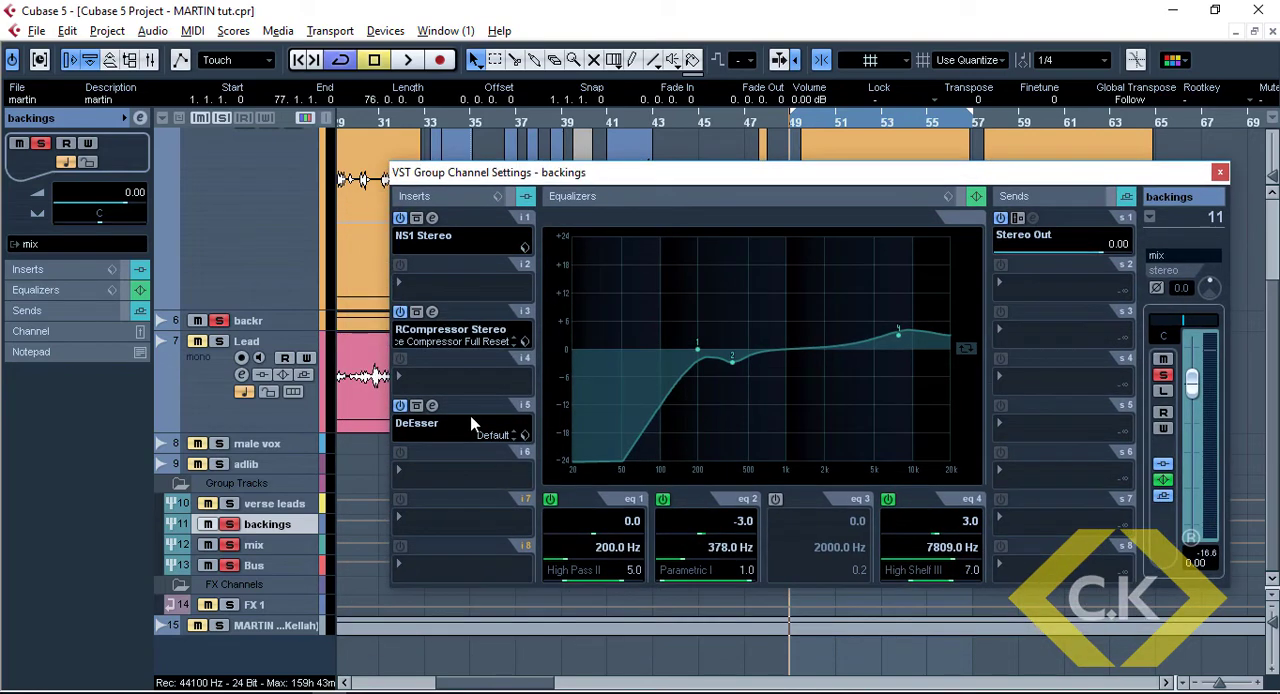
left_click(437, 474)
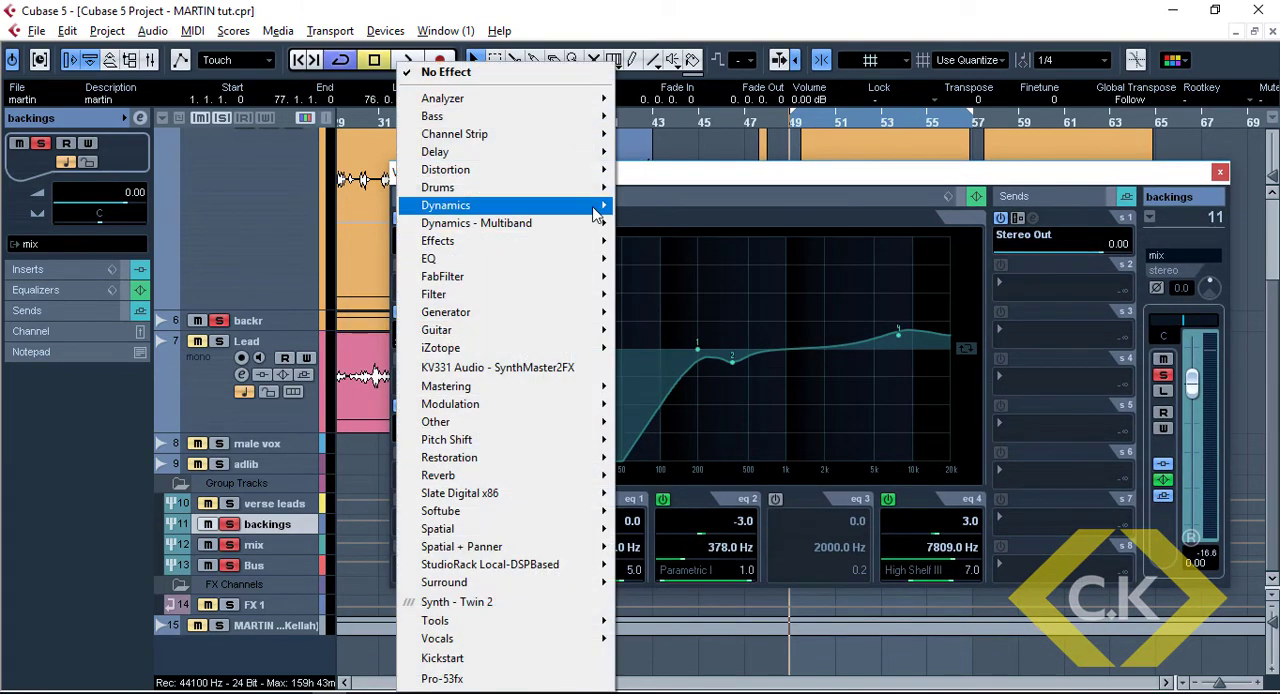
mouse_move(596, 205)
mouse_move(705, 12)
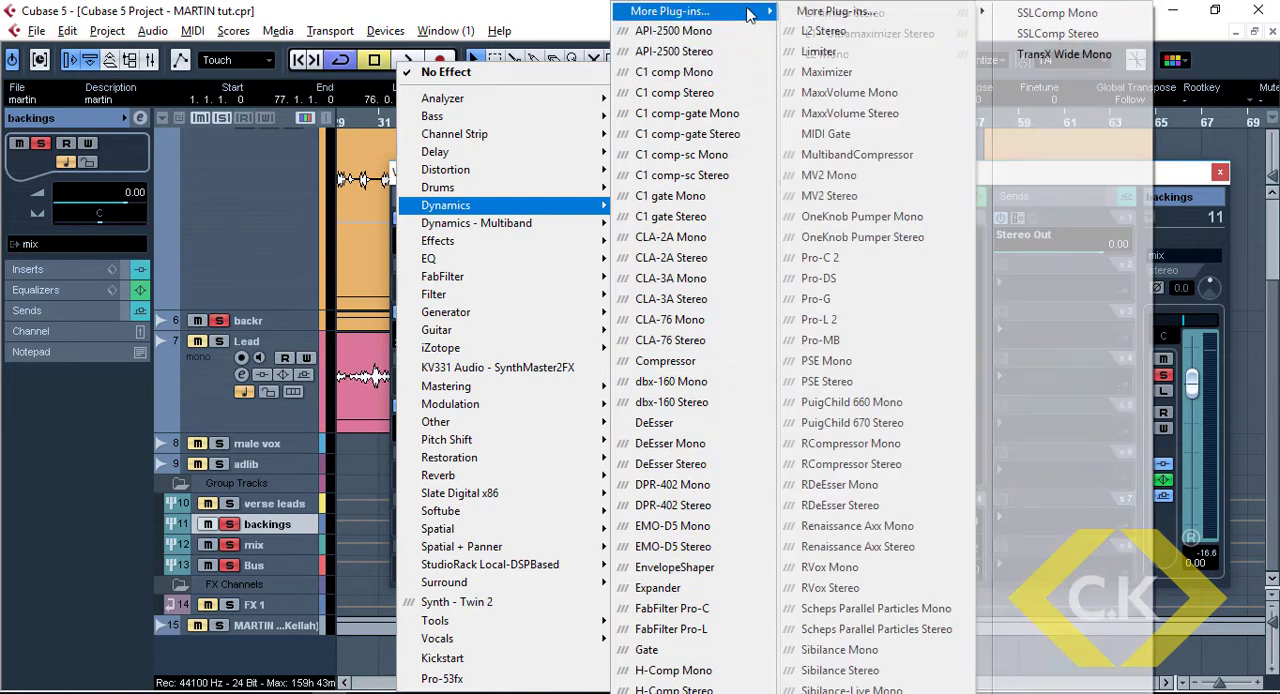
left_click(876, 587)
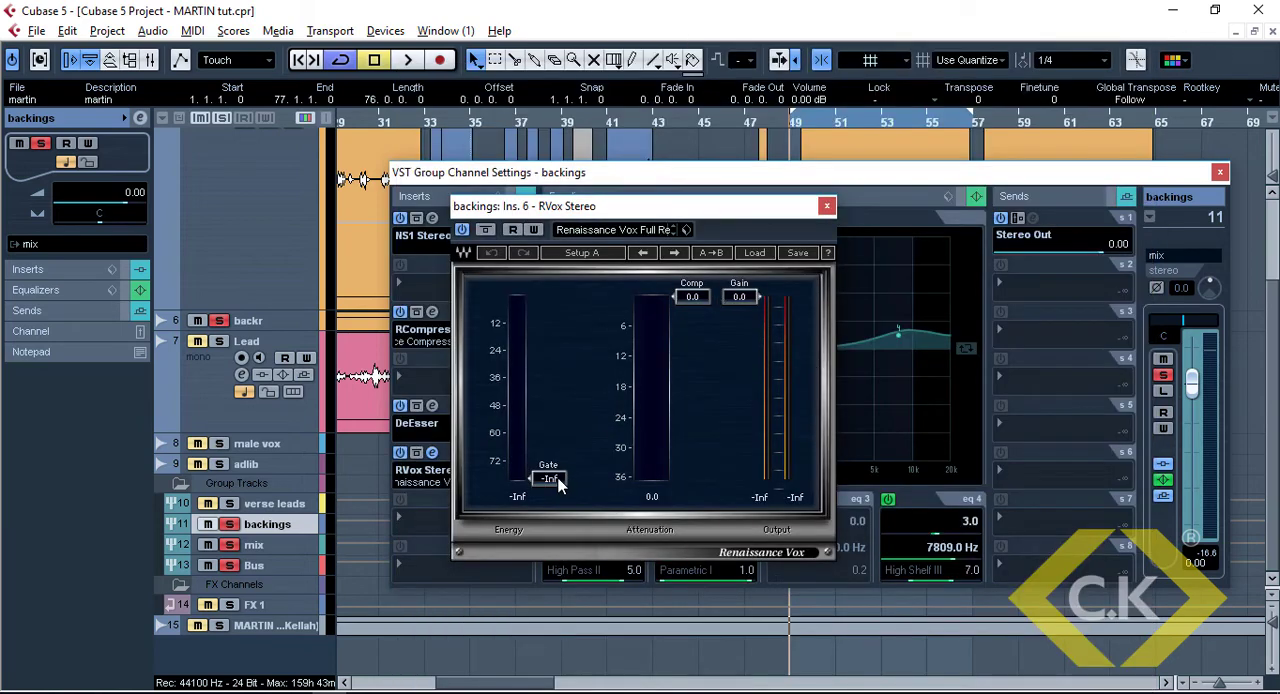
Set the RVox gate to -40.0, gain to -5.0 and compression to -18.0 while listening to the backings
left_click_drag(558, 484, 558, 391)
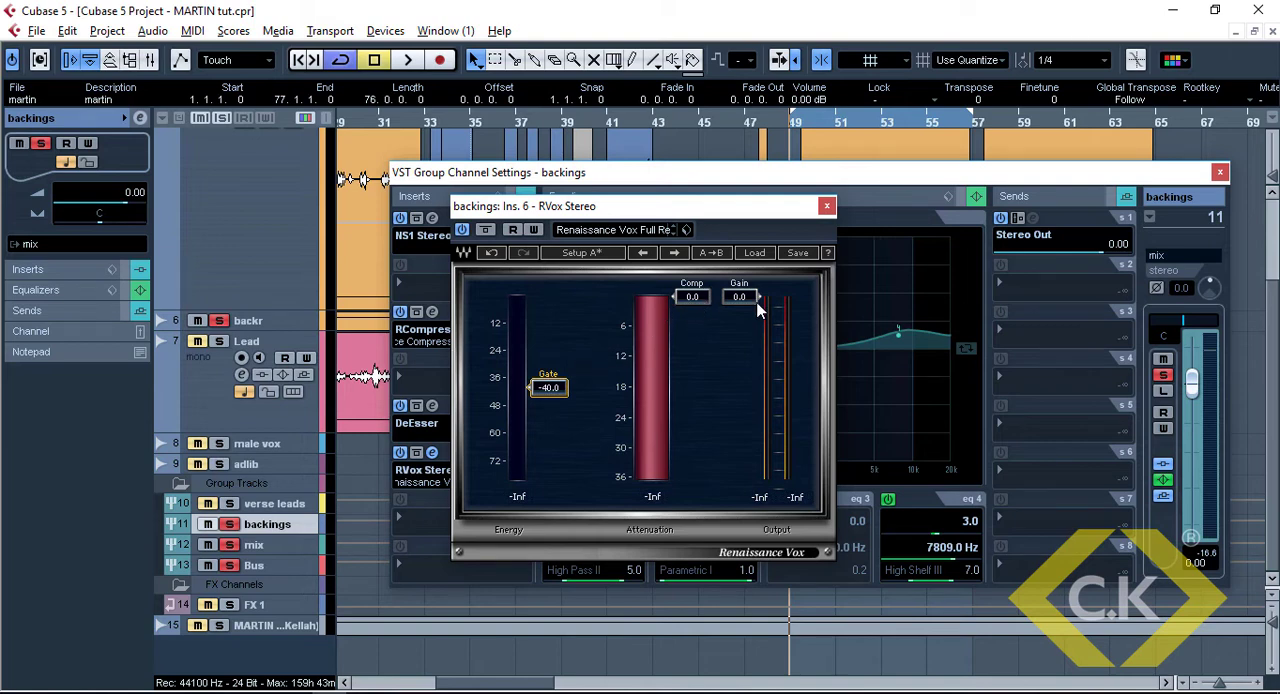
key("space")
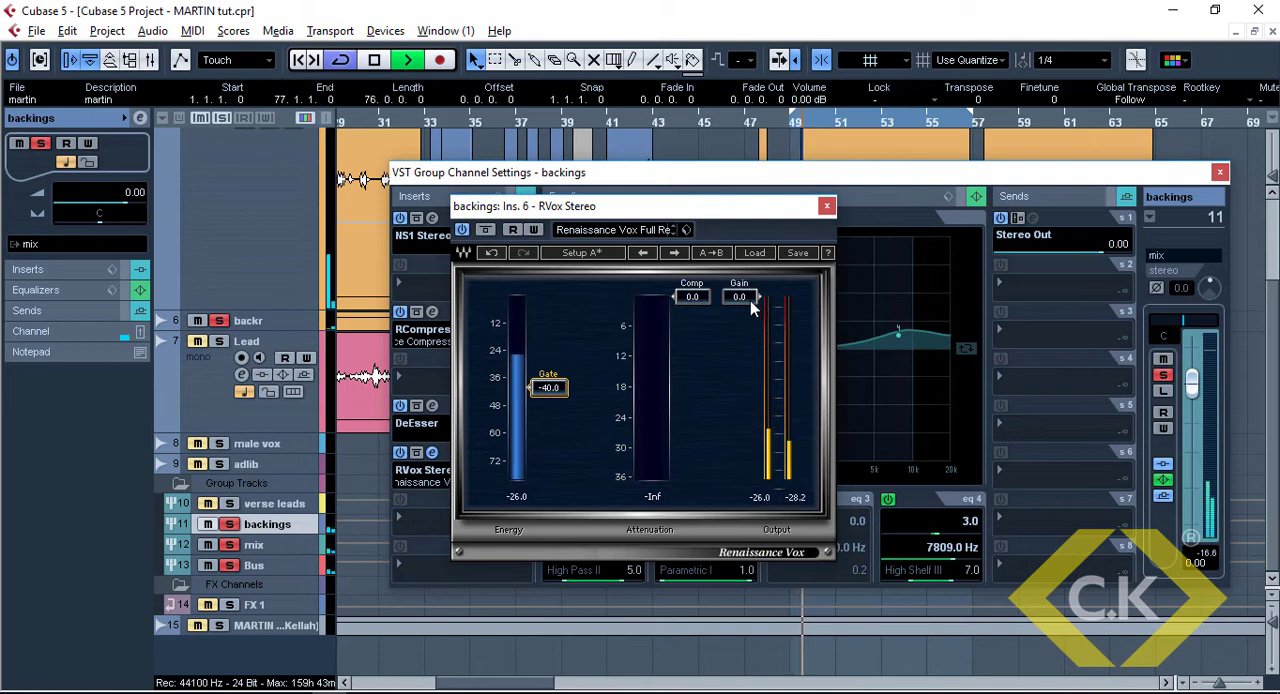
left_click_drag(750, 300, 750, 324)
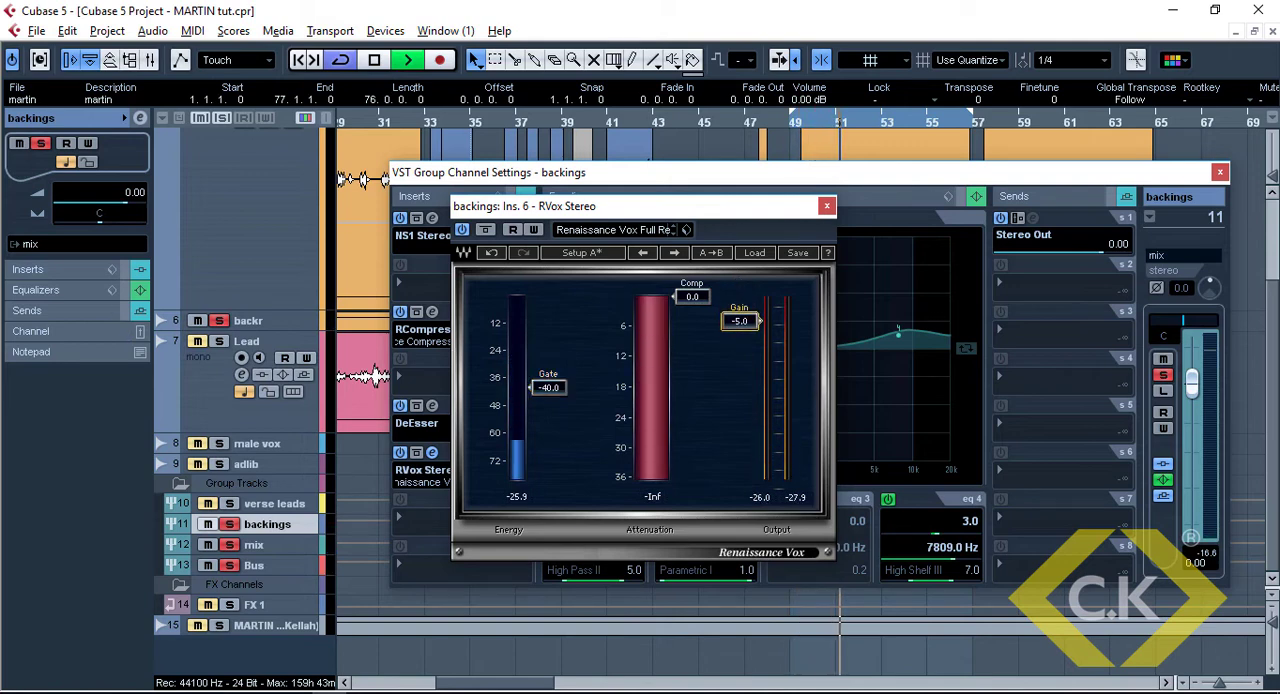
left_click_drag(690, 296, 692, 386)
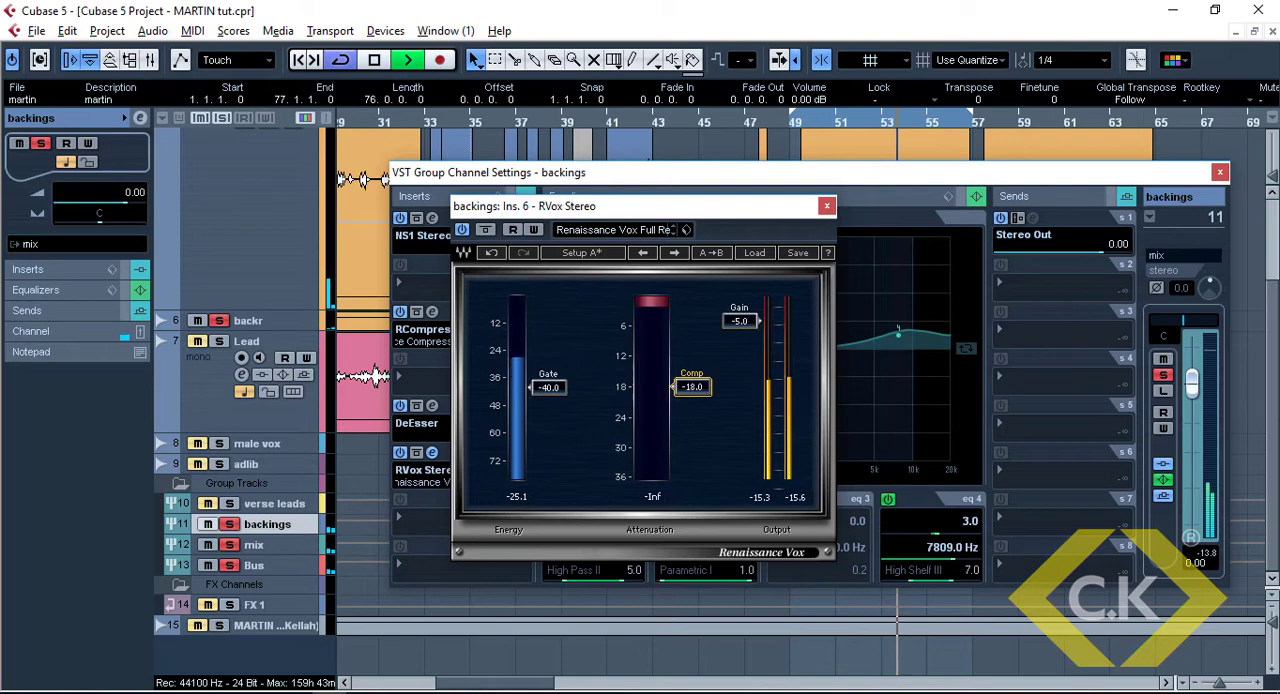
Save the project, then close the RVox window and stop playback
key("ctrl+s")
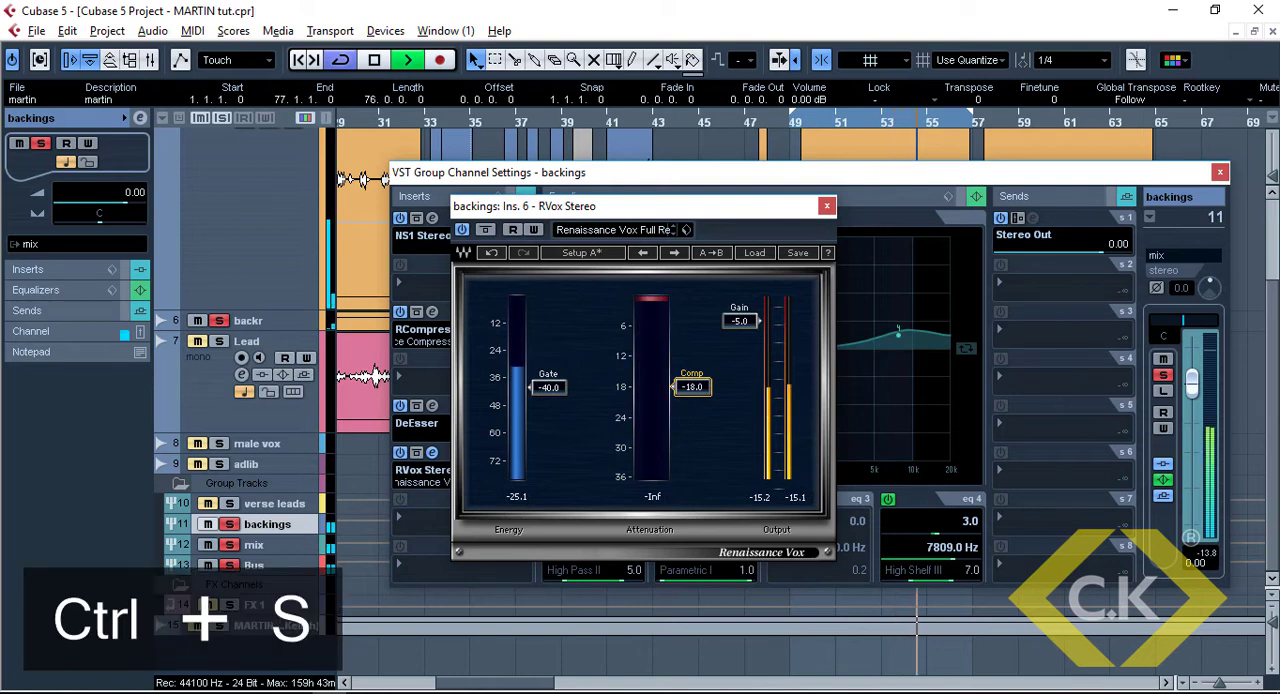
left_click(826, 205)
key("space")
Compare the sound of the backings group with RVox bypassed and with it enabled
key("Down")
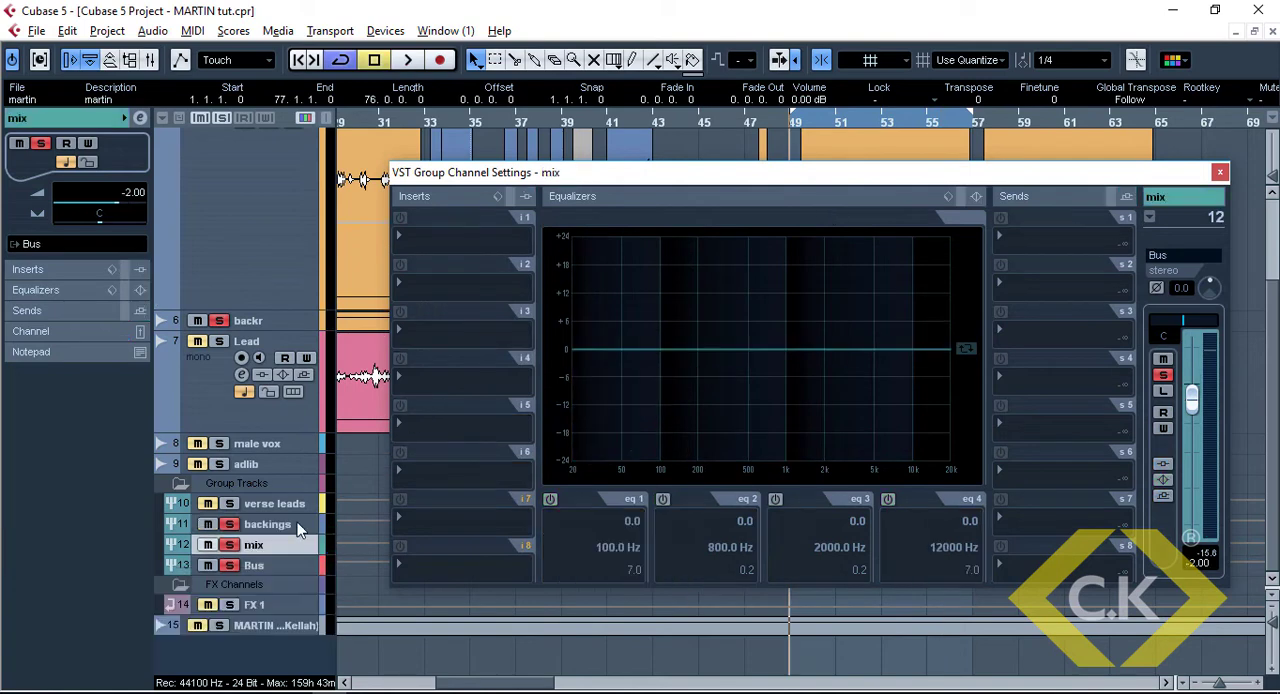
left_click(298, 530)
left_click(400, 453)
key("space")
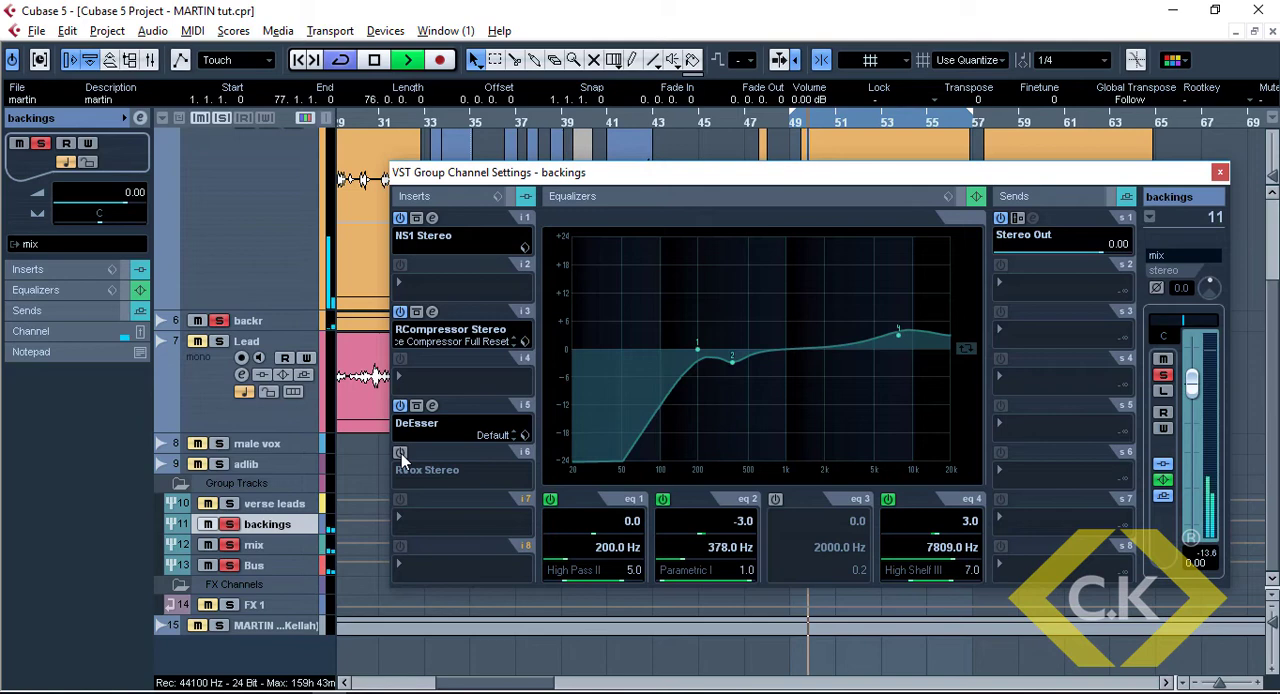
key("space")
left_click(400, 453)
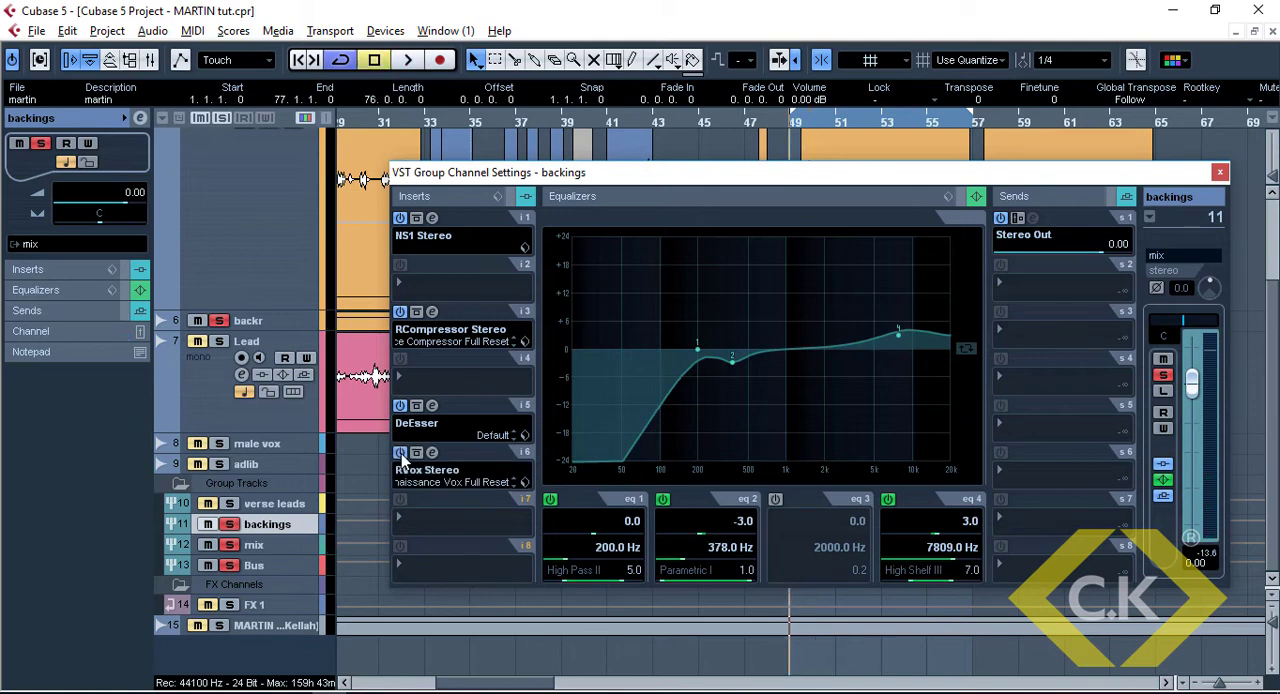
key("space")
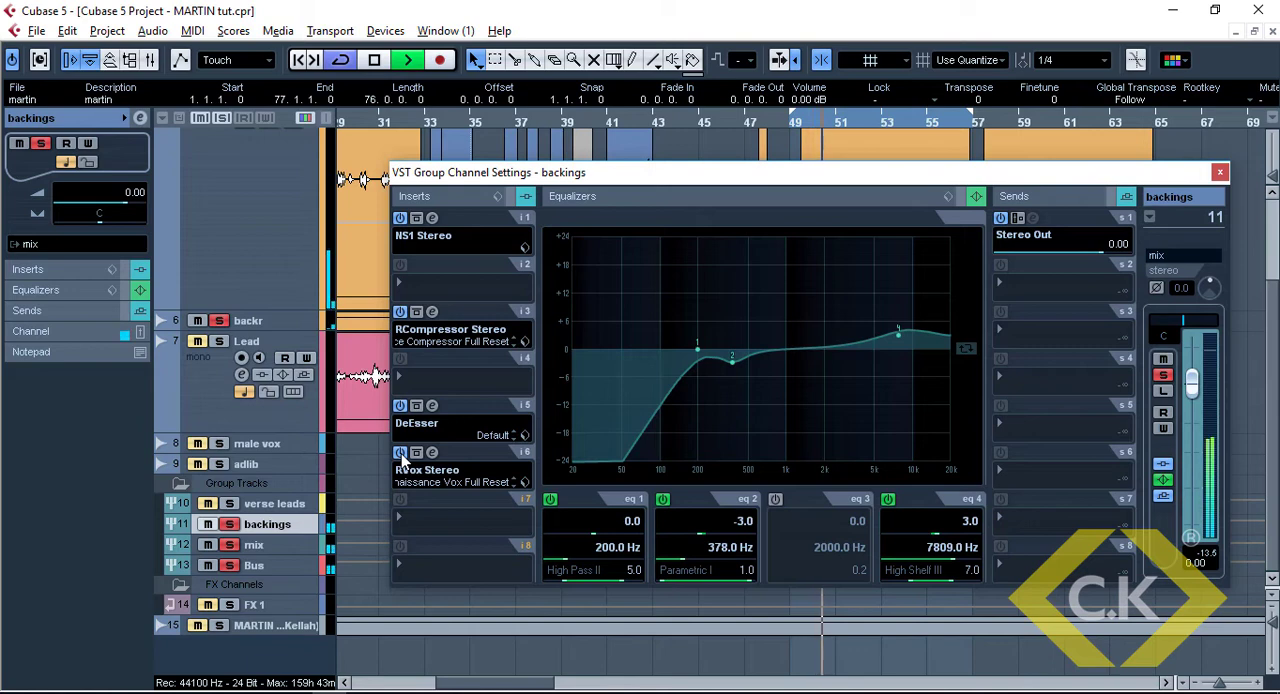
key("space")
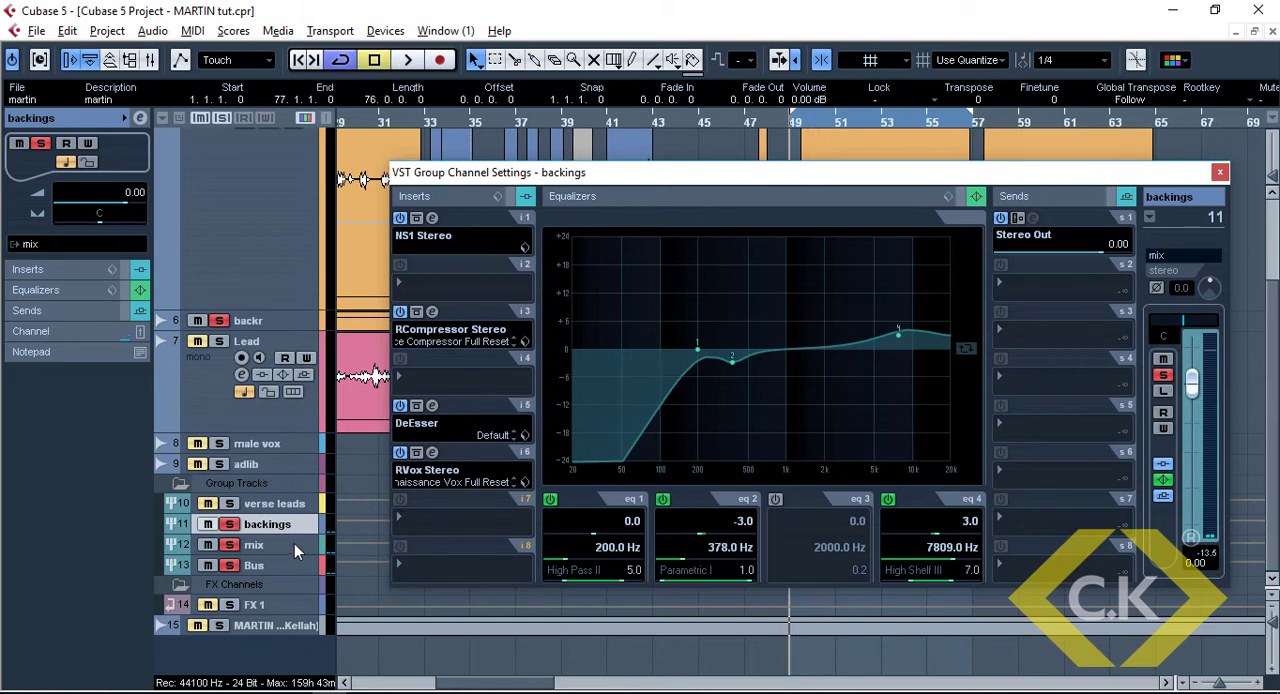
Insert the CLA-2A Stereo compressor in slot 3 of the mix group channel
left_click(294, 543)
left_click(285, 527)
left_click(268, 545)
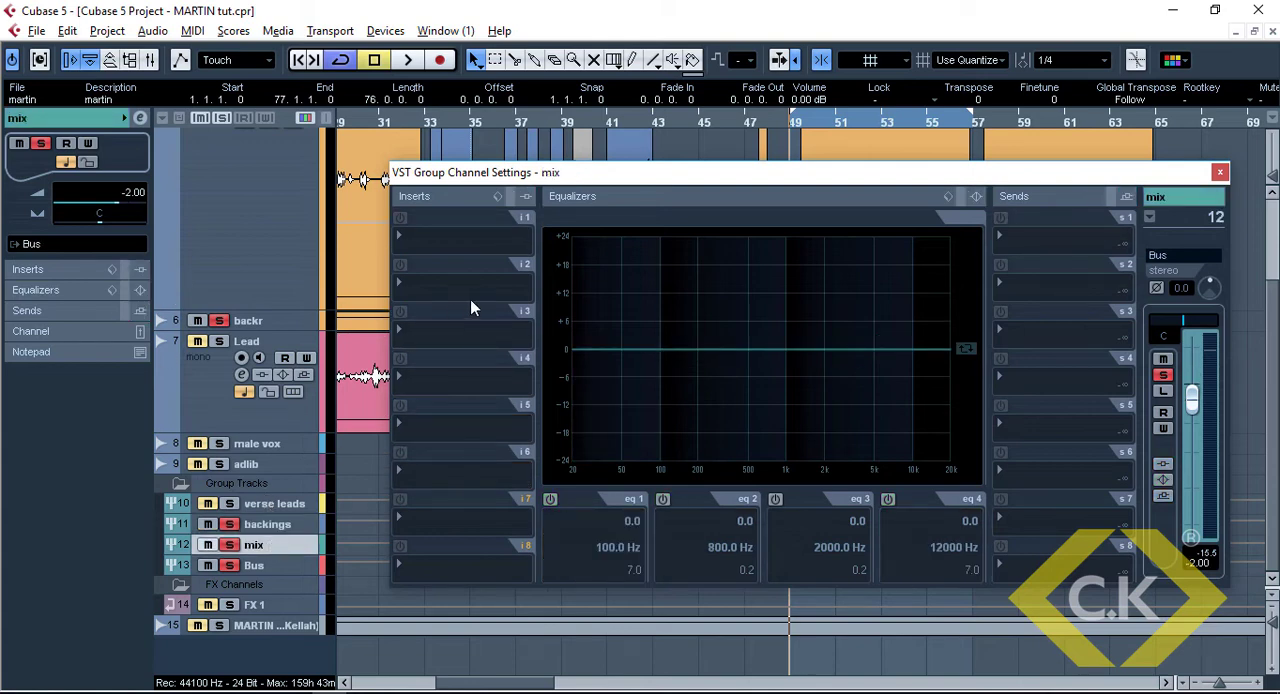
left_click(462, 341)
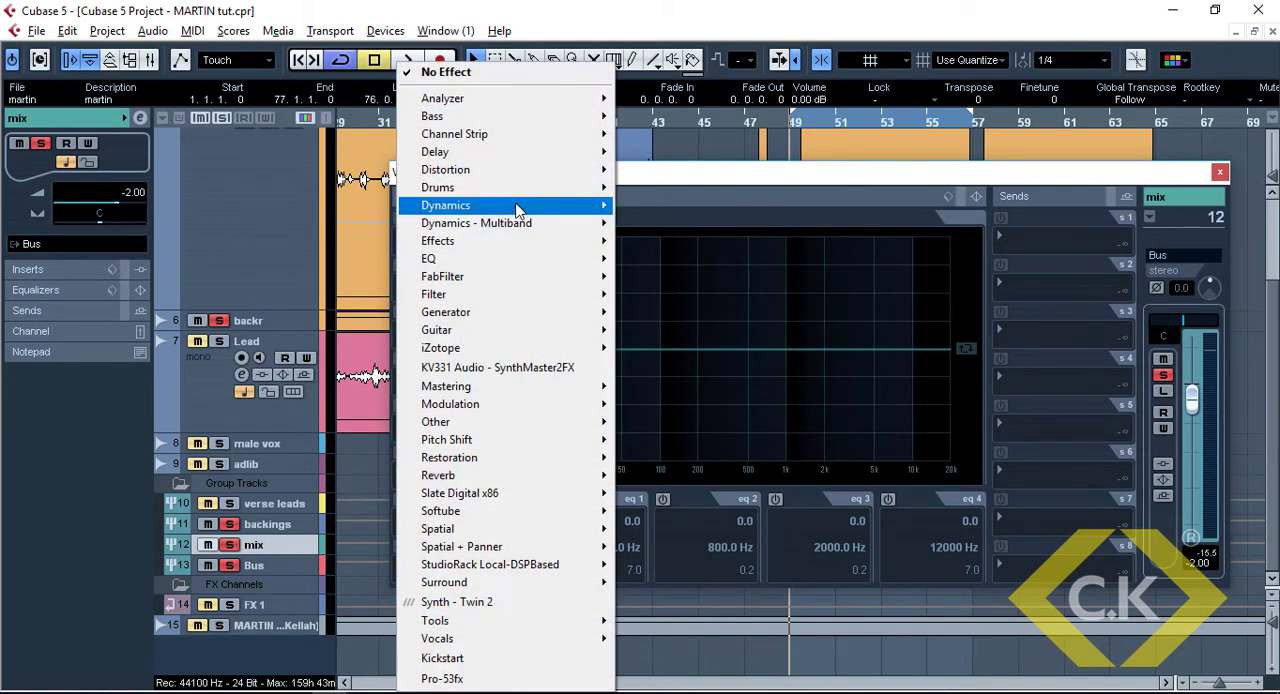
mouse_move(545, 200)
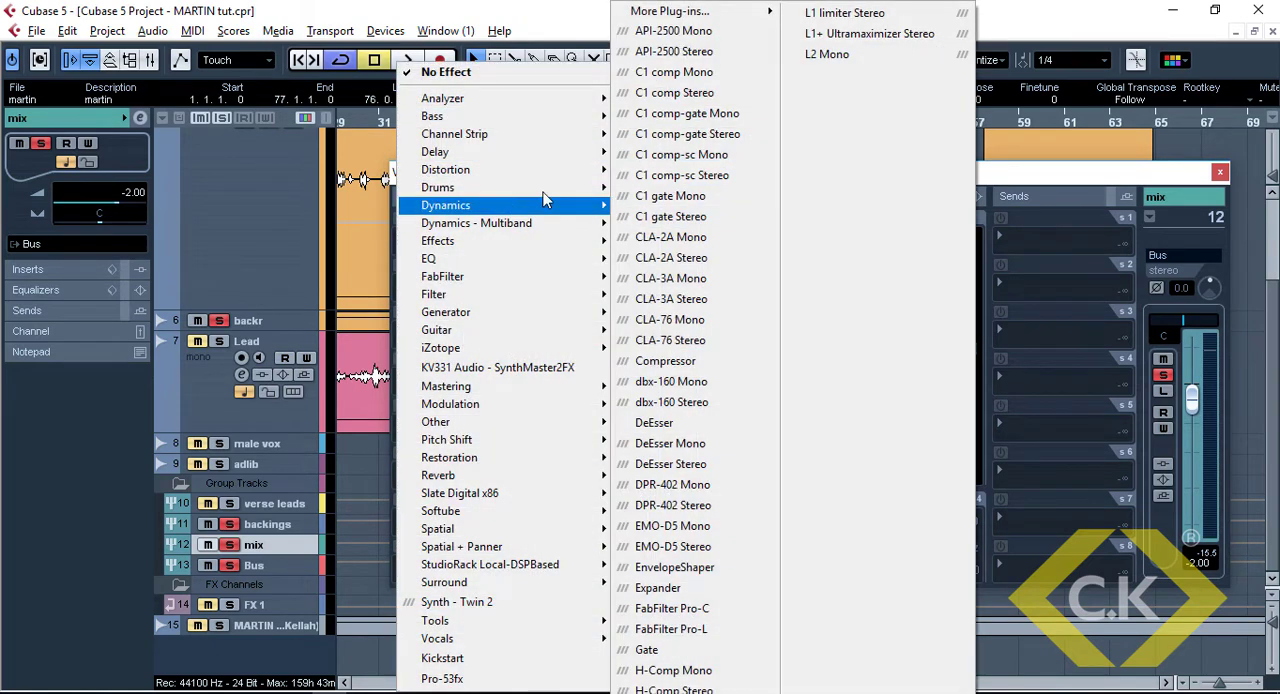
left_click(704, 266)
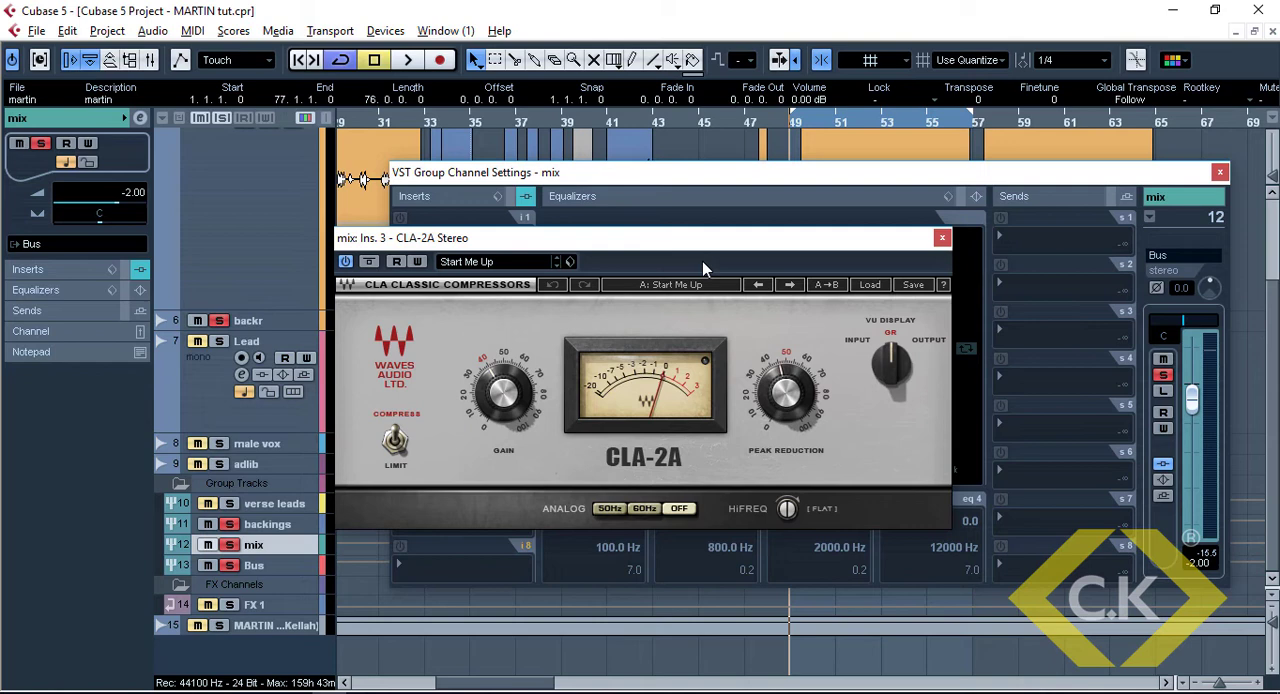
Set the CLA-2A peak reduction to 60 while listening to the mix group
key("space")
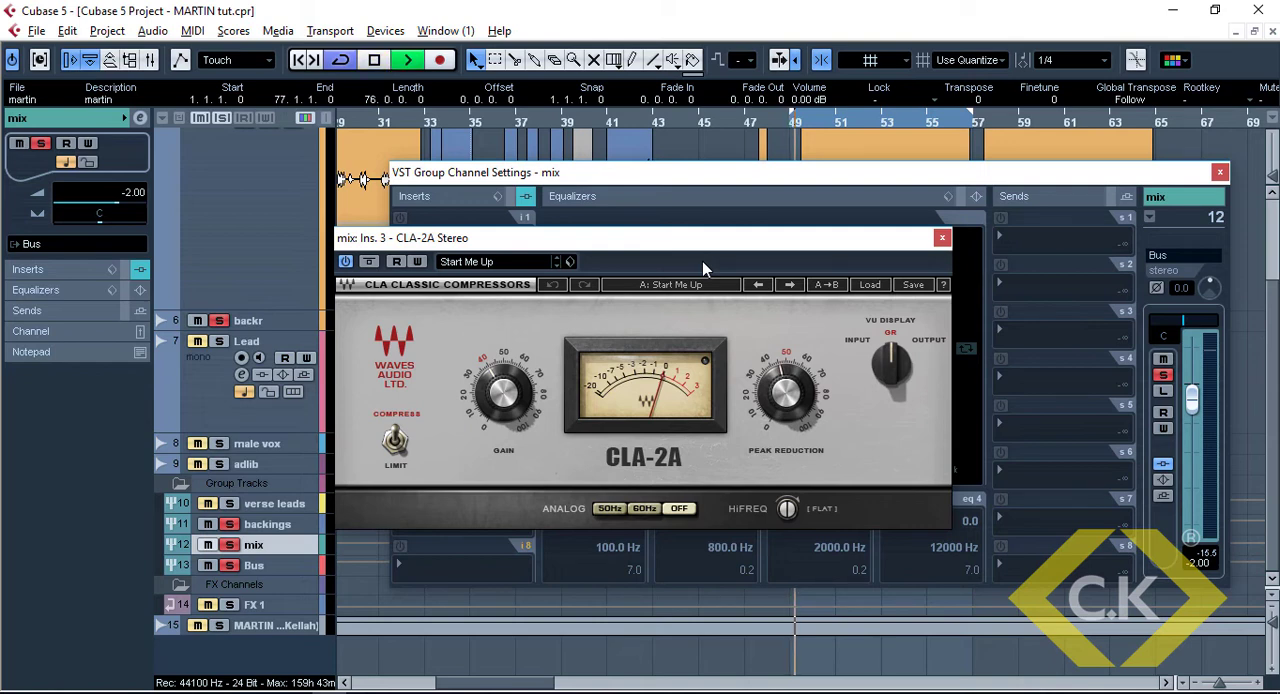
mouse_move(786, 392)
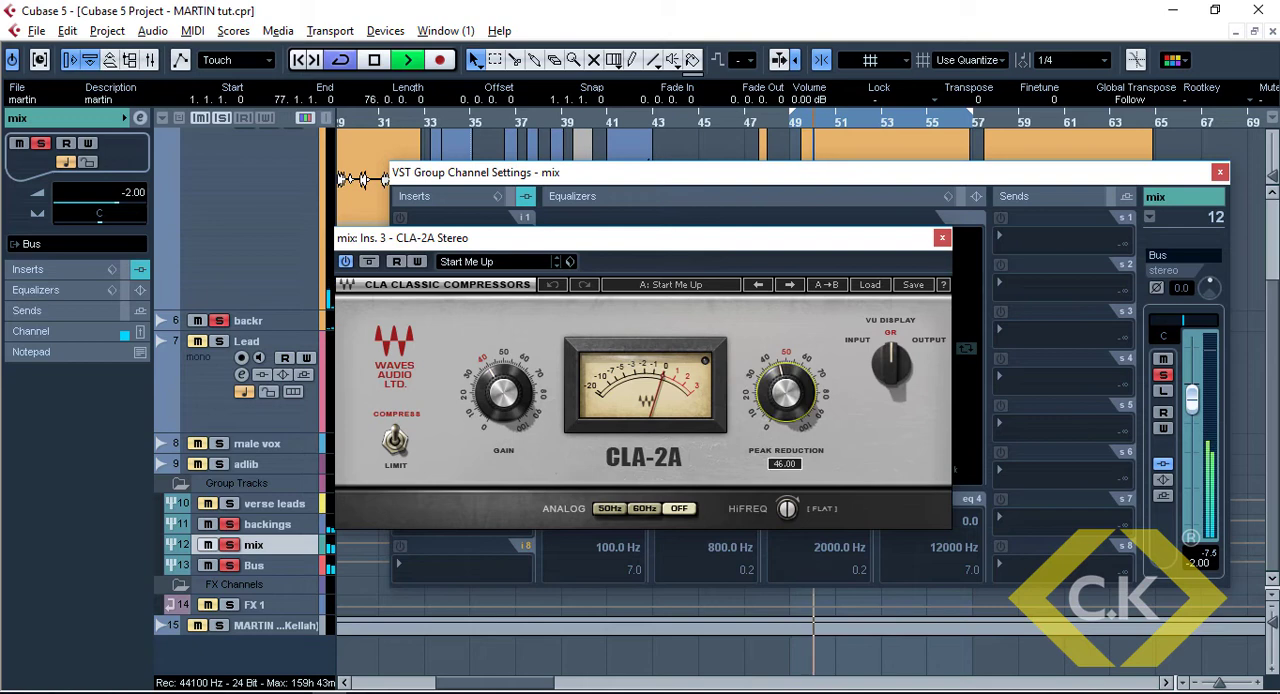
key("space")
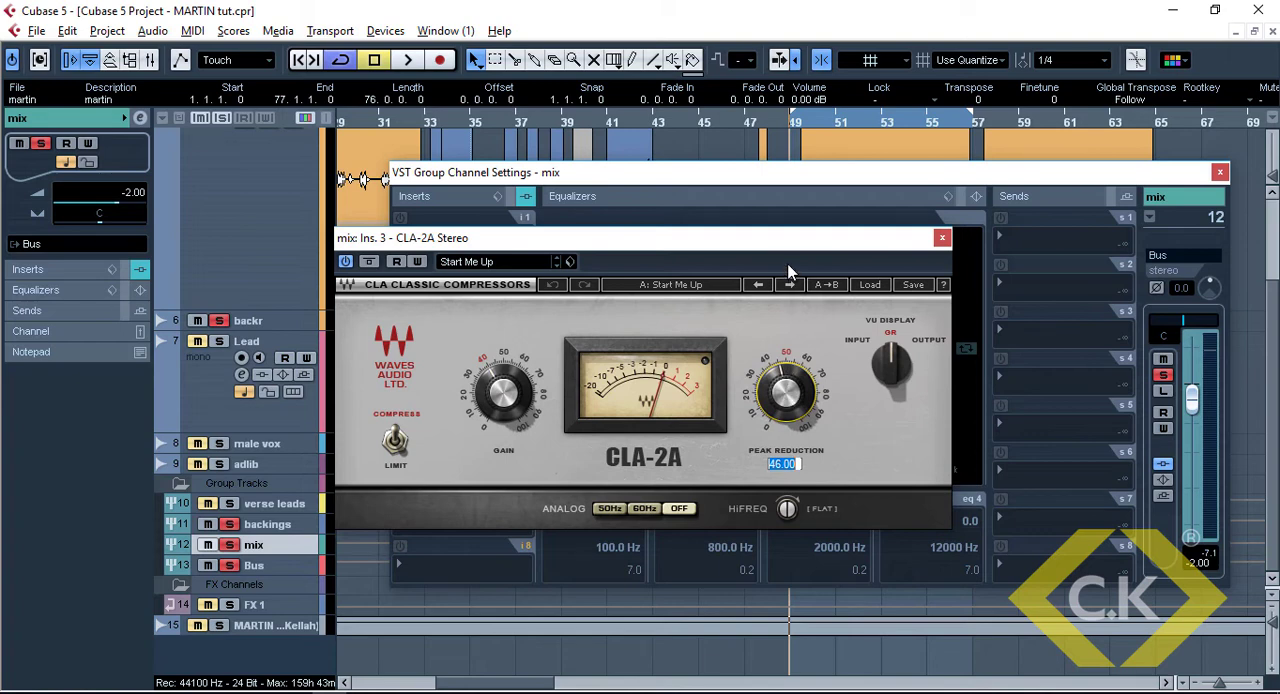
key("space")
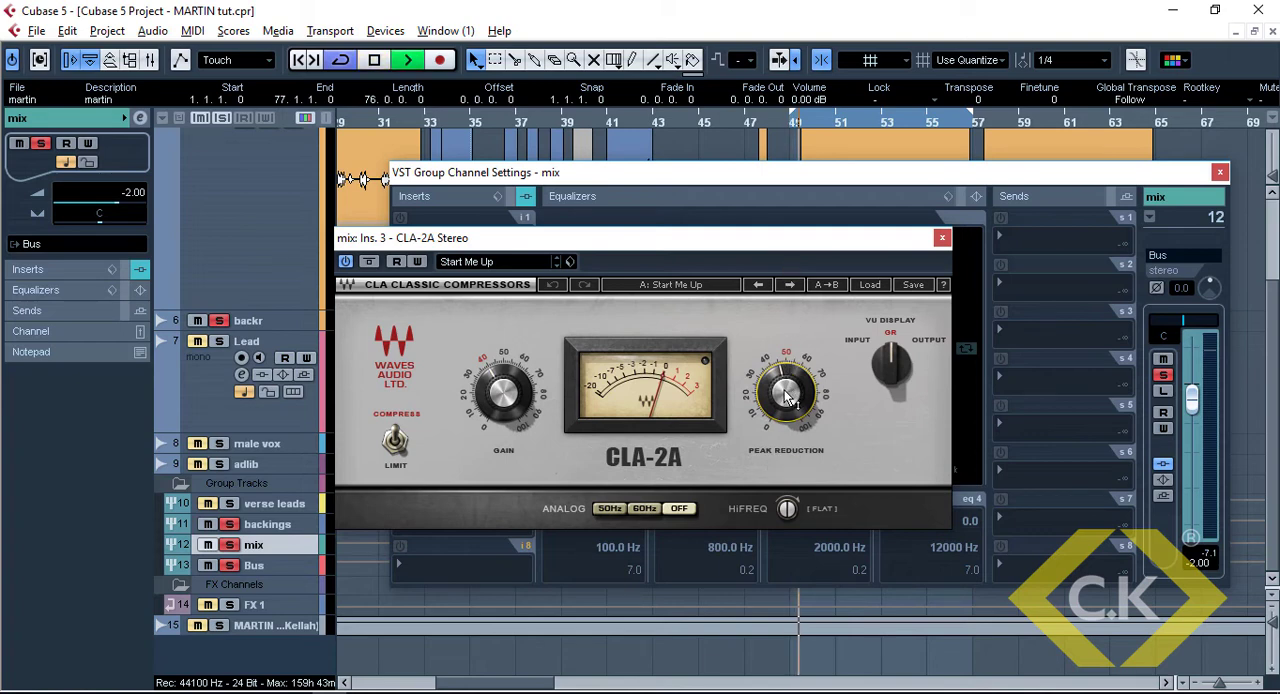
left_click_drag(787, 397, 787, 364)
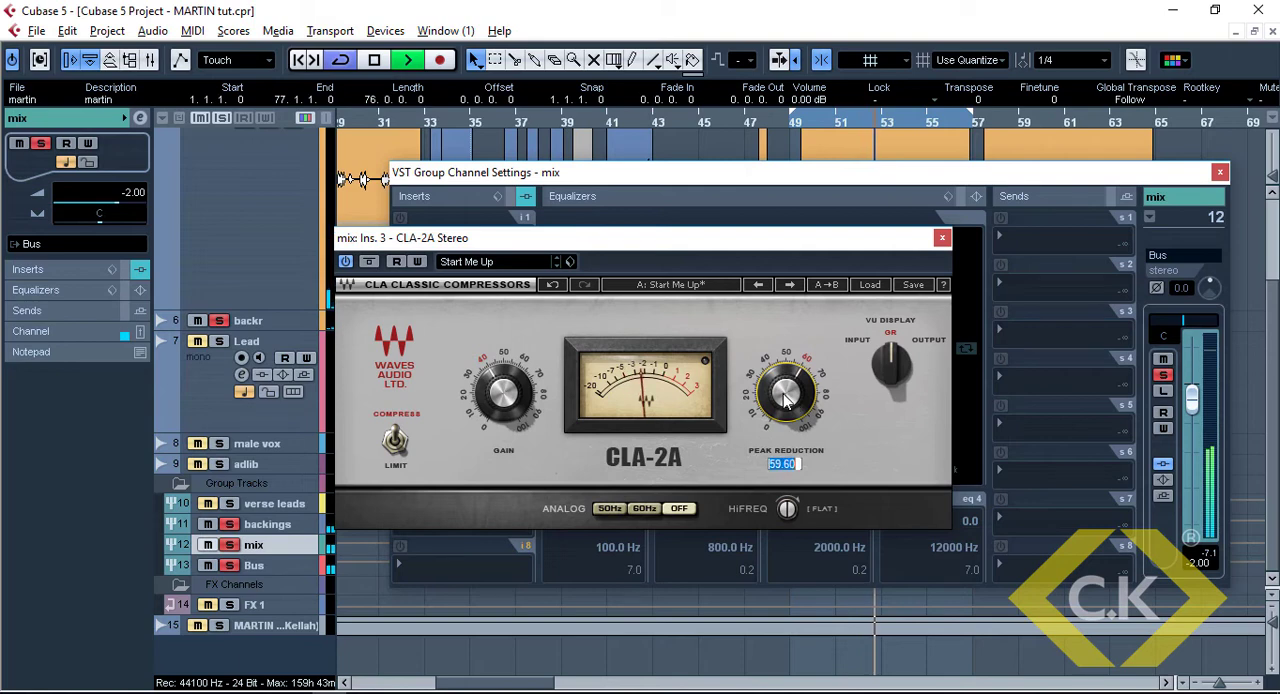
type("60")
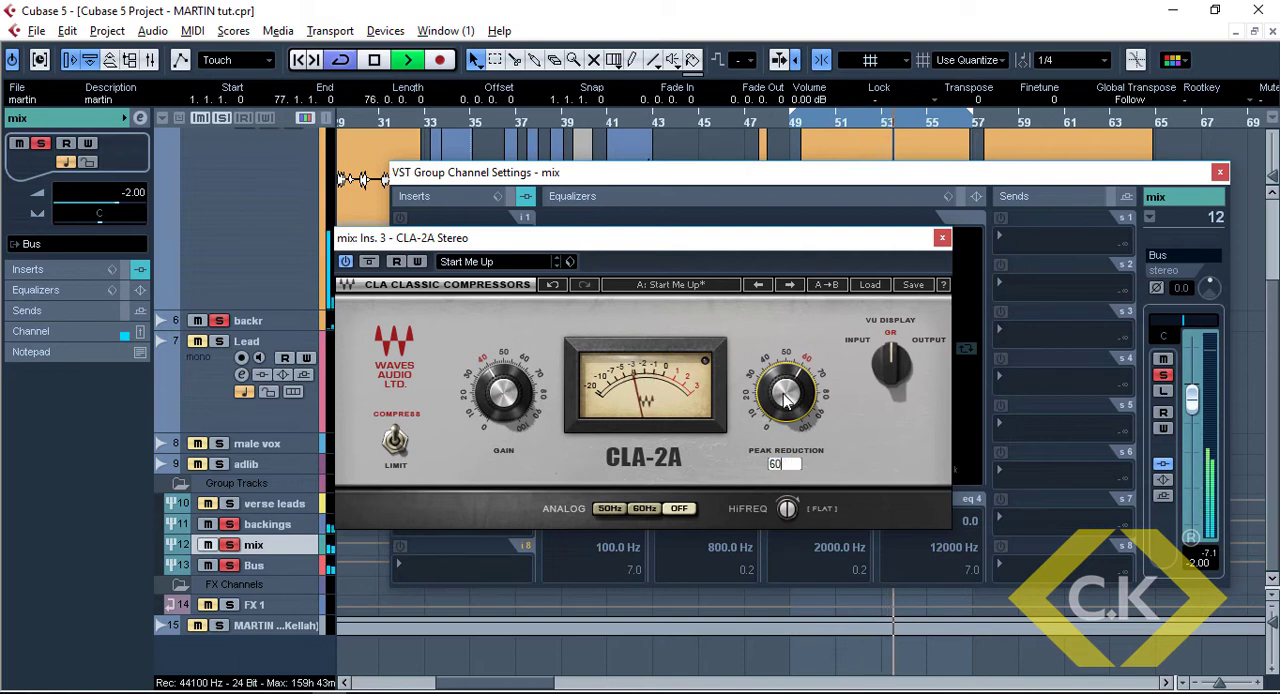
key("Return")
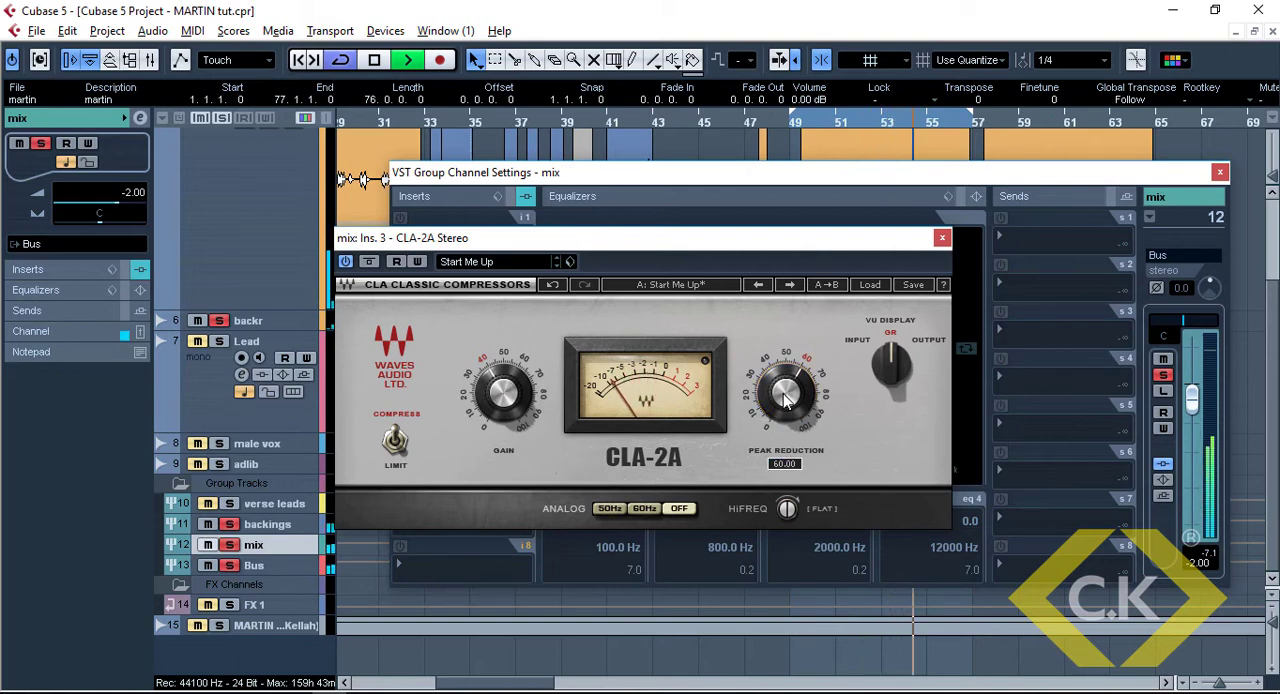
key("space")
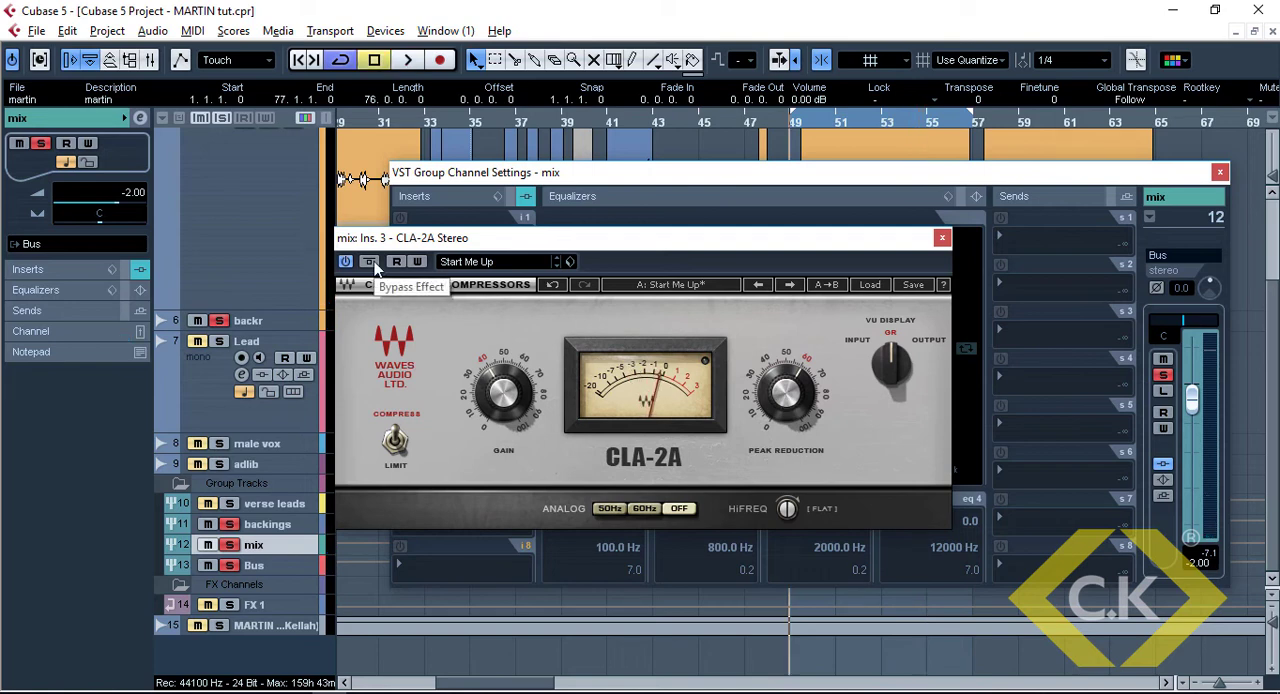
Compare the mix group's sound with the CLA-2A bypassed and enabled, and close its window
left_click(369, 262)
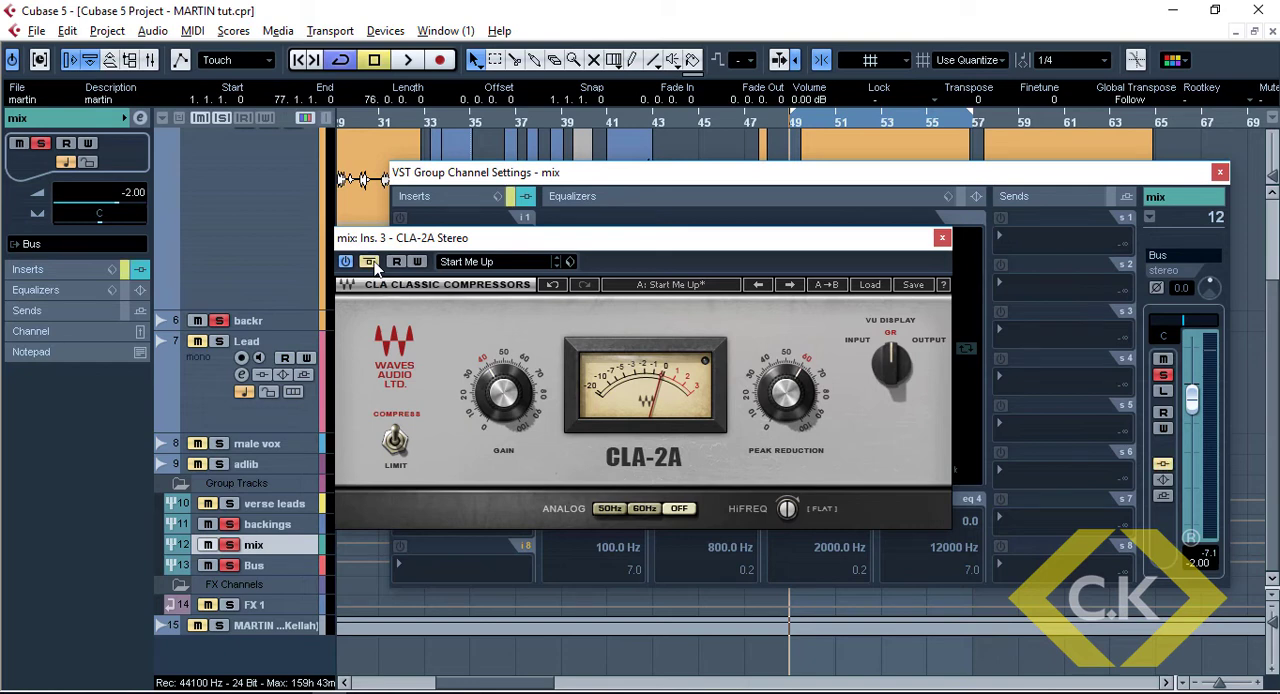
key("space")
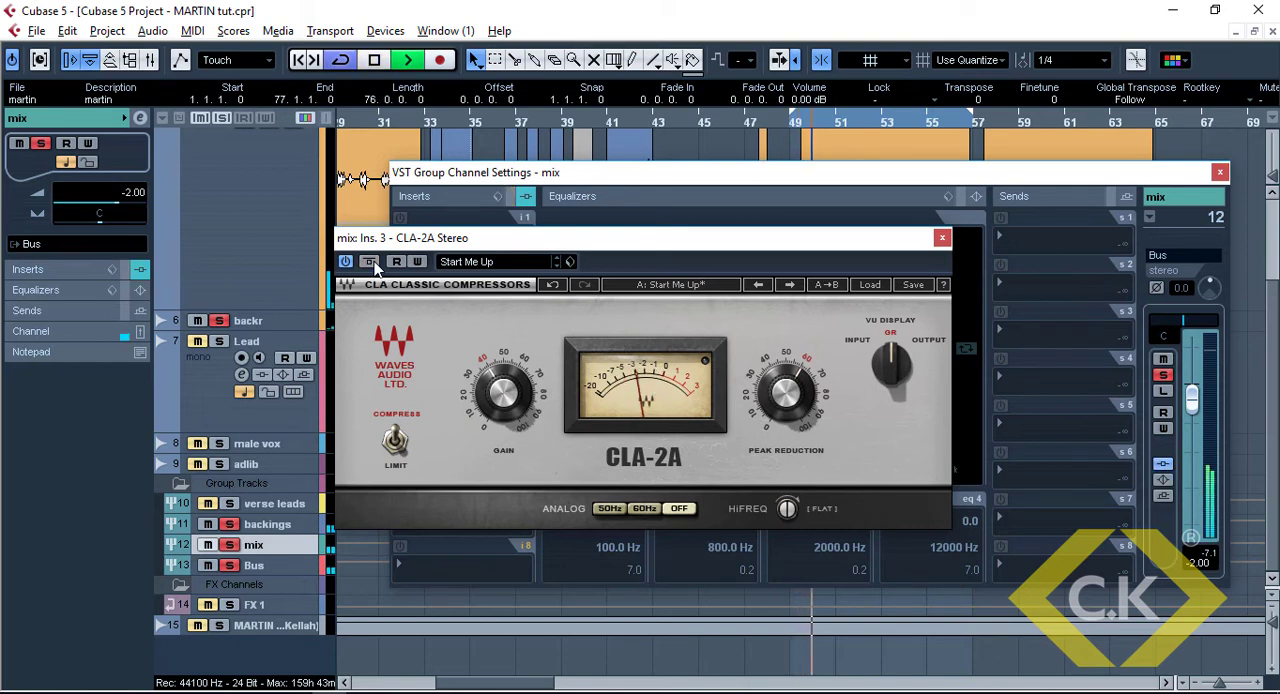
left_click(369, 262)
key("space")
left_click(782, 186)
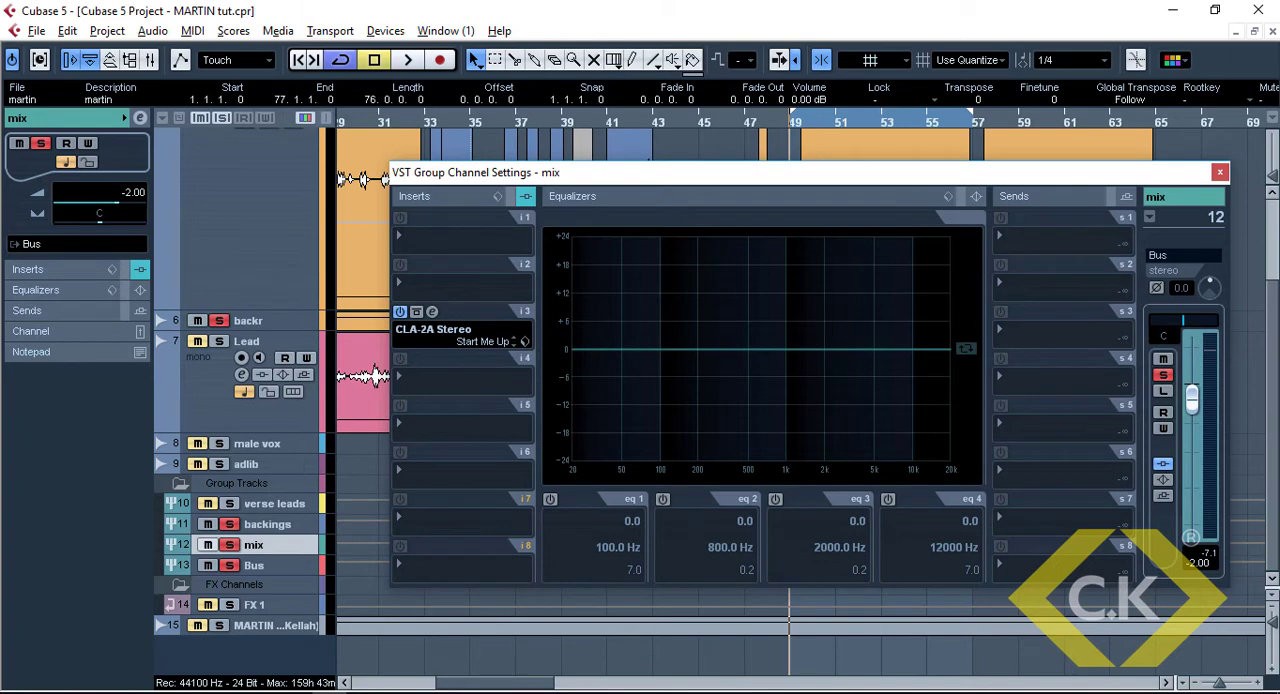
Solo the Beat track together with the backings and listen to the combined playback
key("shift+g")
key("shift+g")
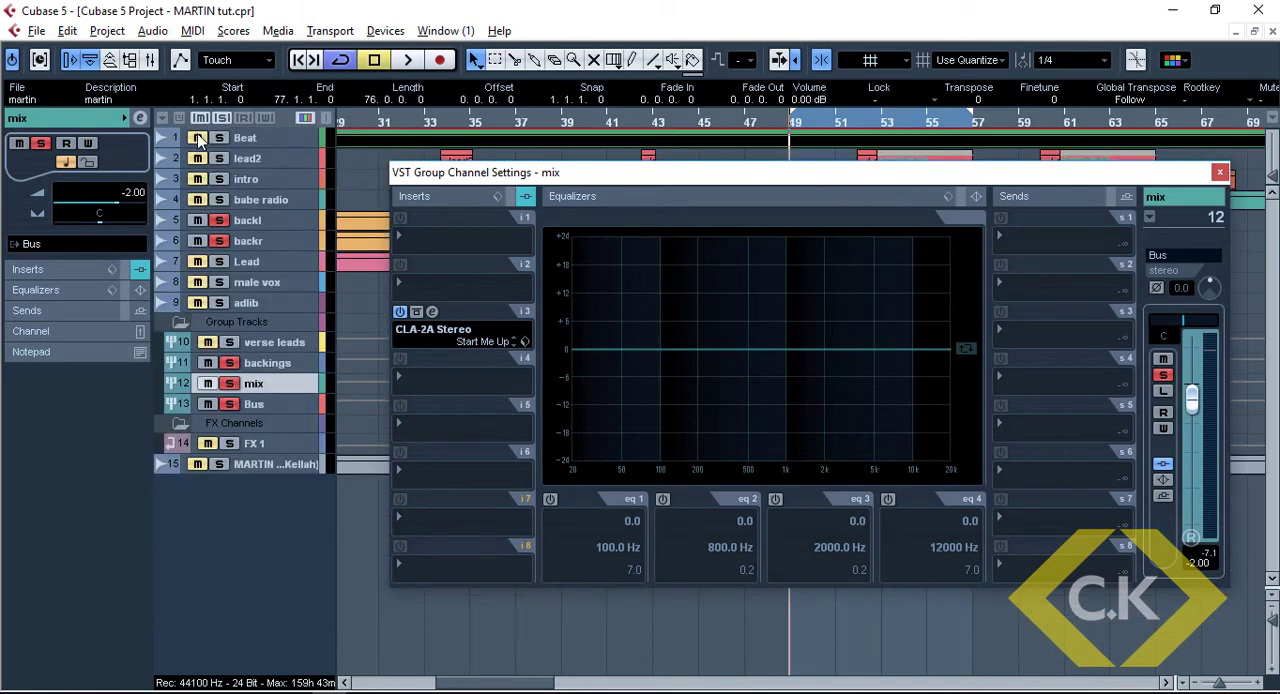
key("space")
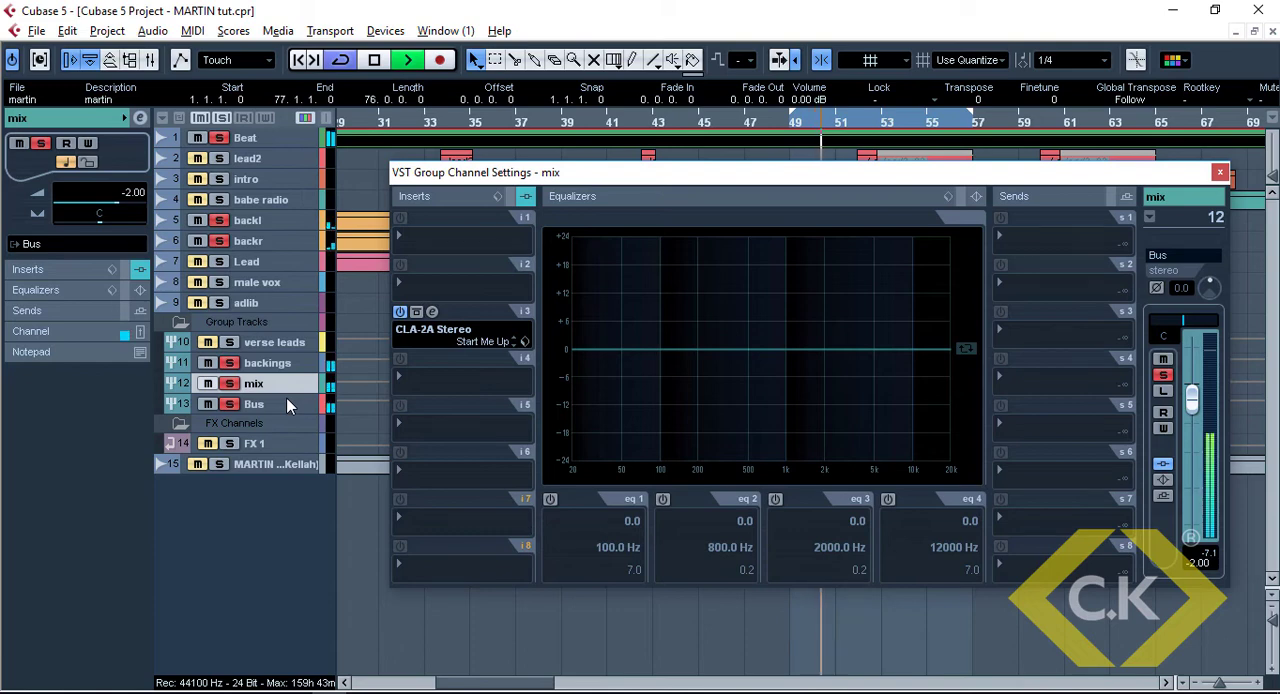
key("space")
Insert the CLA-3A Stereo compressor in slot 4 of the mix group channel
left_click(395, 376)
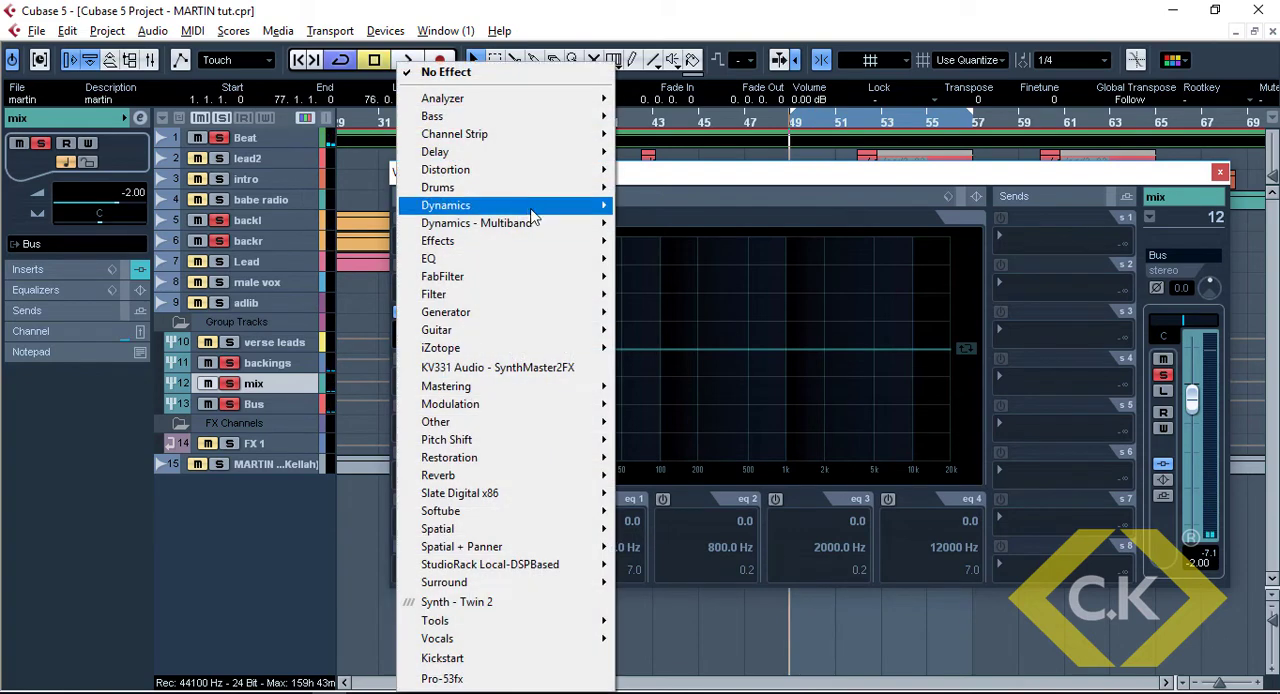
mouse_move(566, 215)
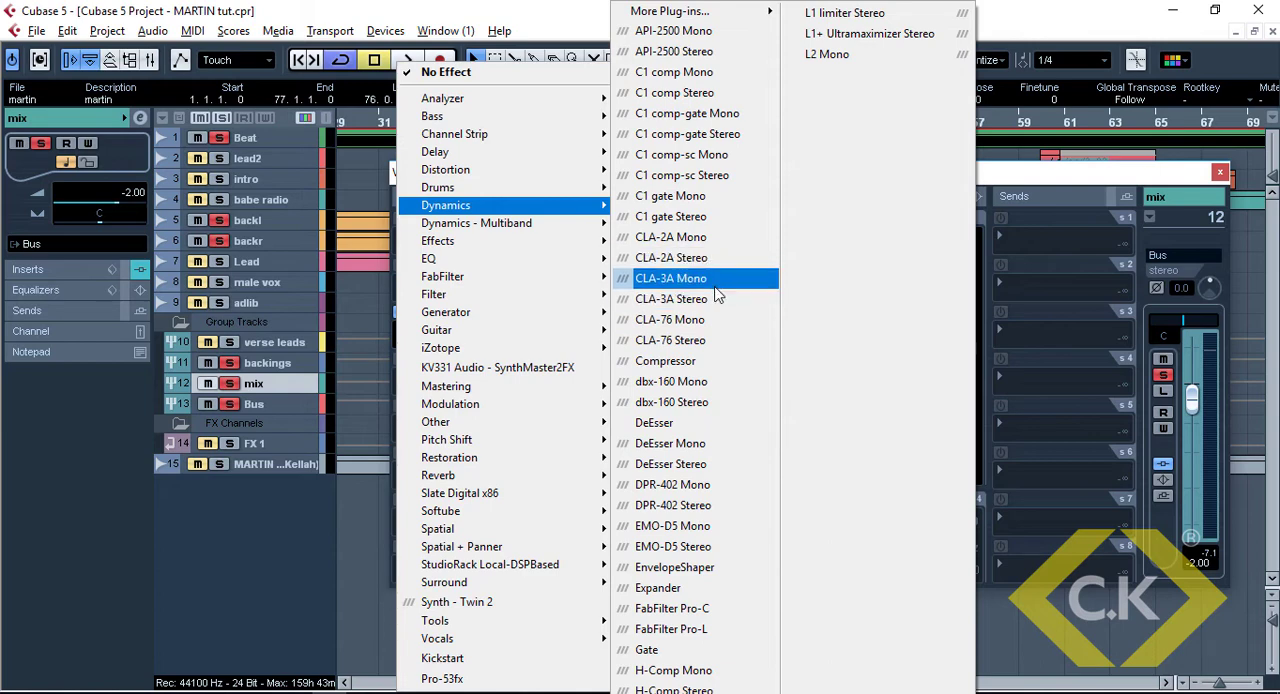
left_click(715, 292)
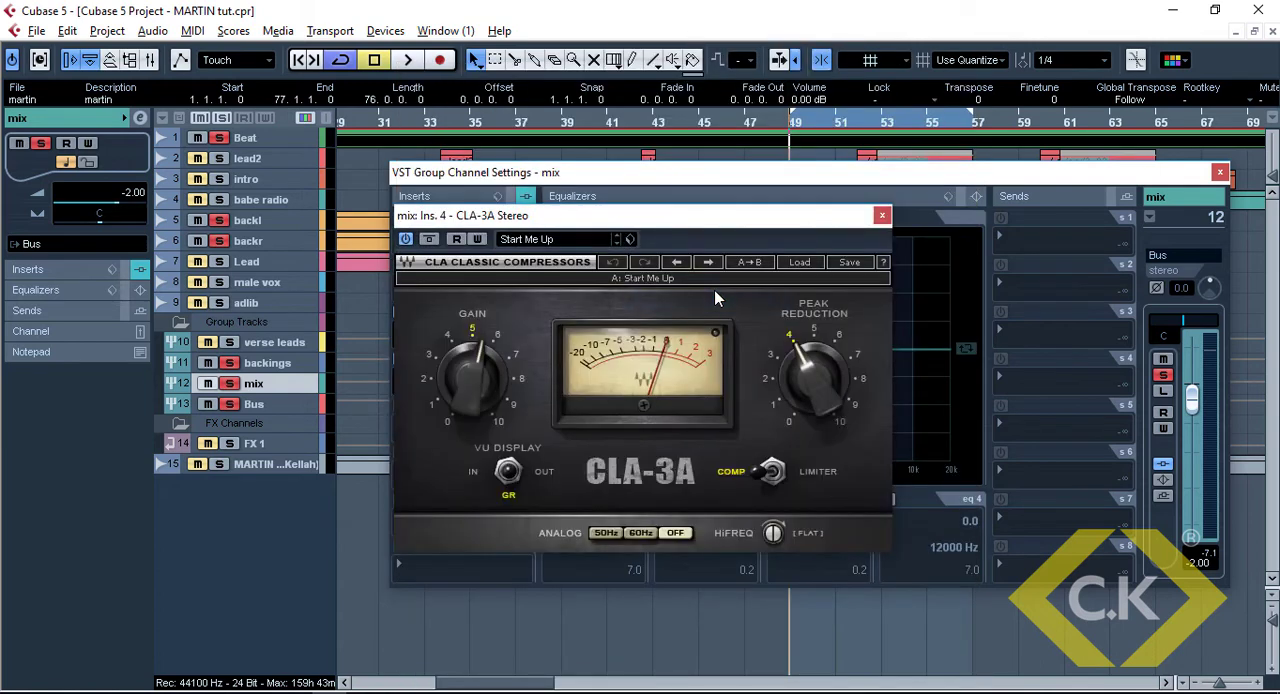
Set the CLA-3A peak reduction to 6 and listen to the backings with the beat
mouse_move(812, 370)
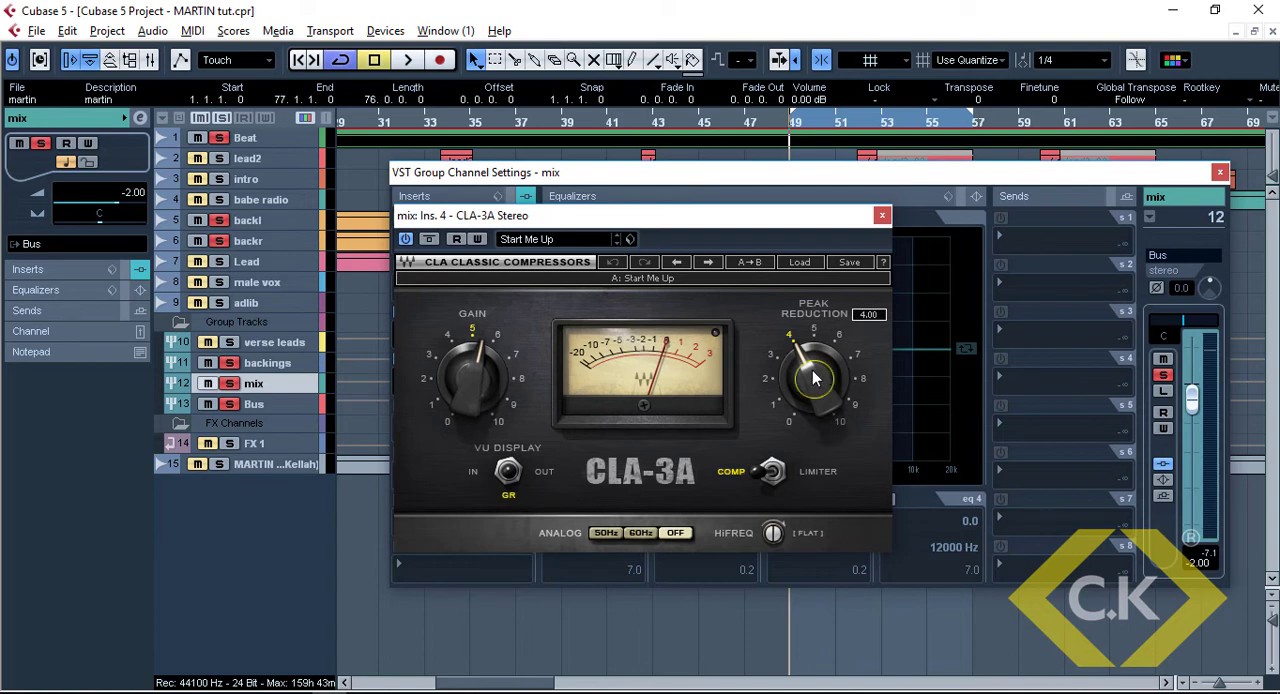
key("Return")
key("space")
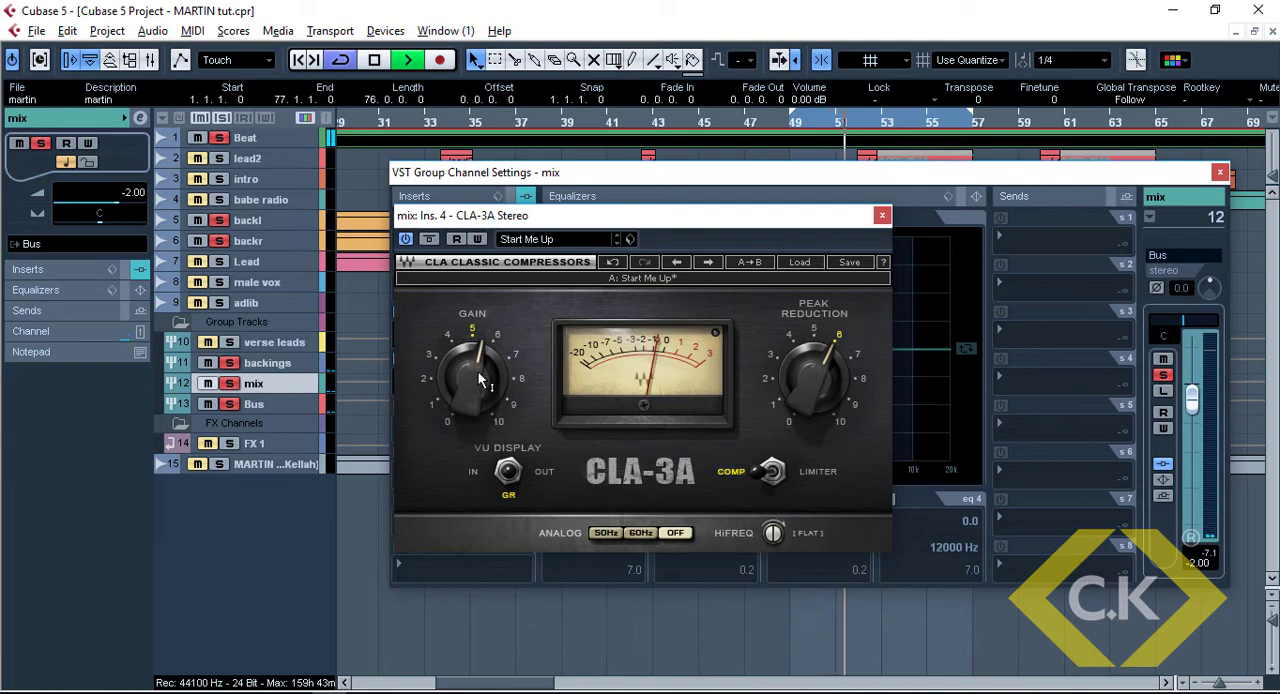
mouse_move(478, 372)
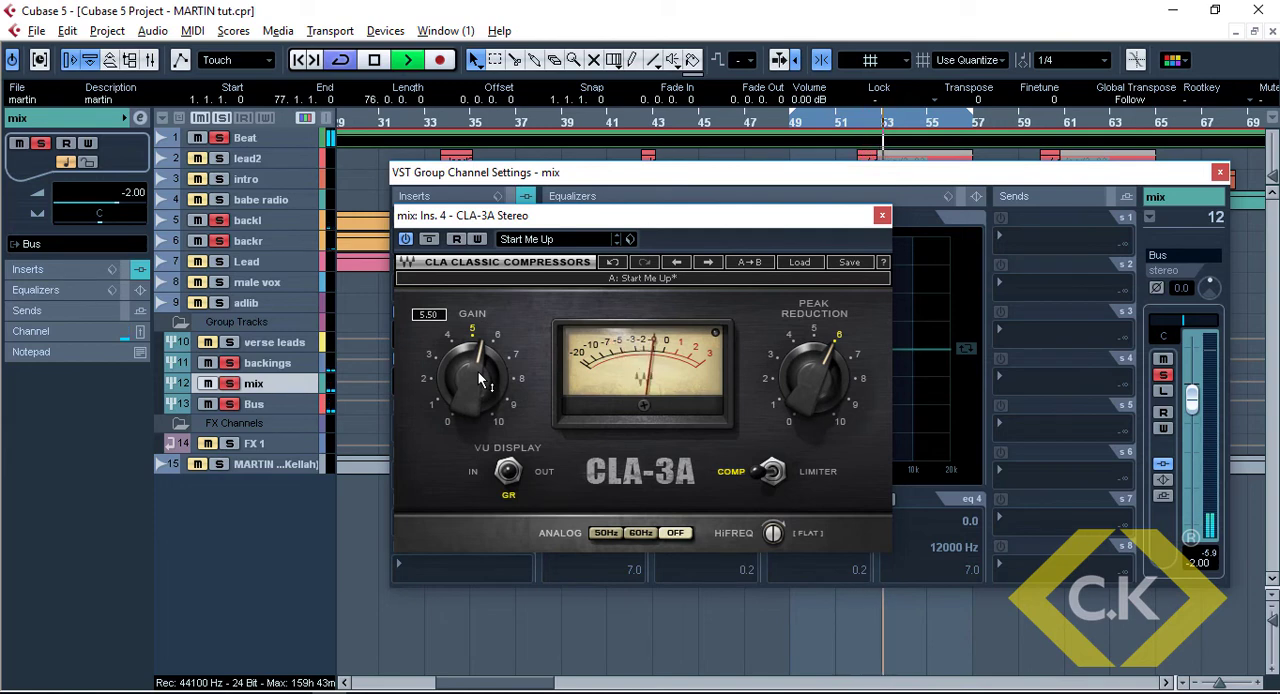
Save the project with playback stopped and close the CLA-3A window
key("space")
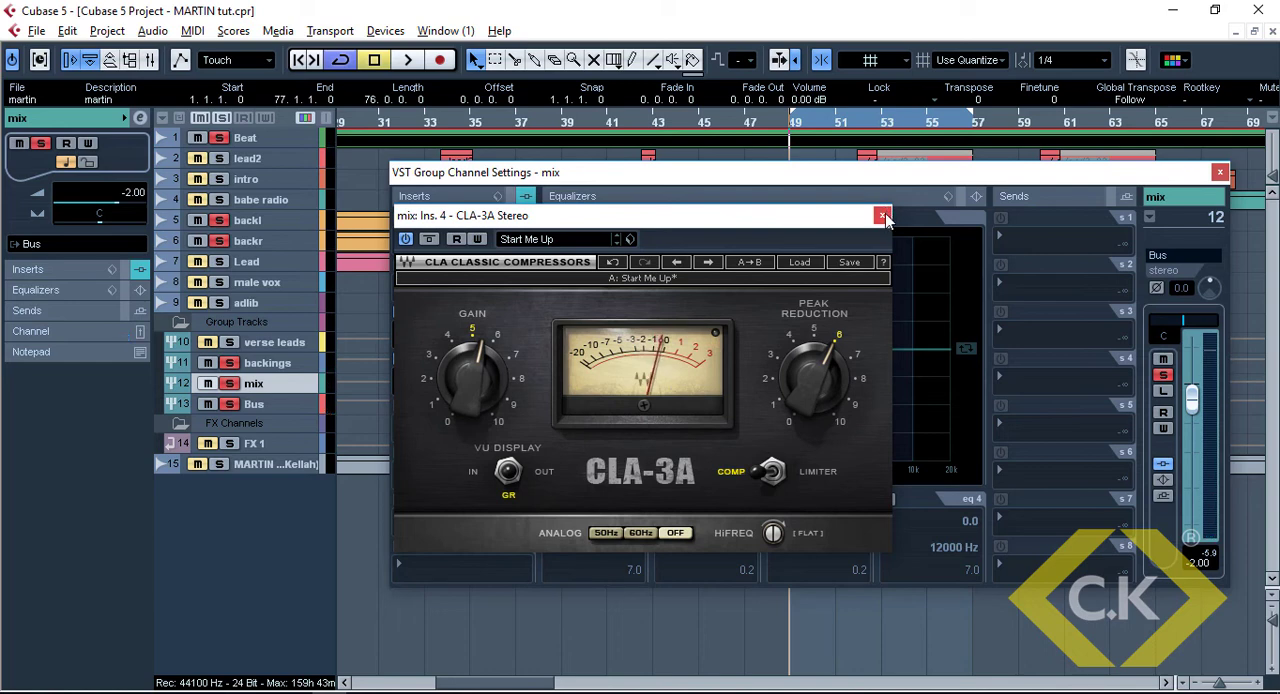
key("ctrl+s")
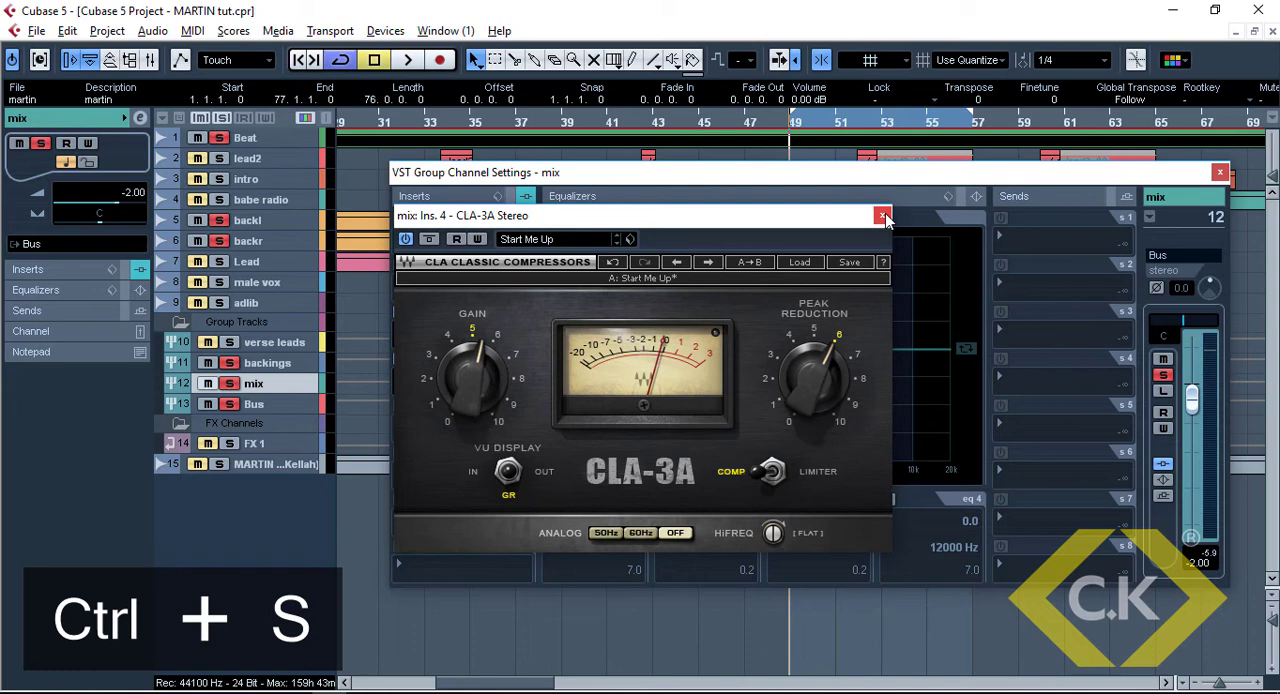
left_click(882, 216)
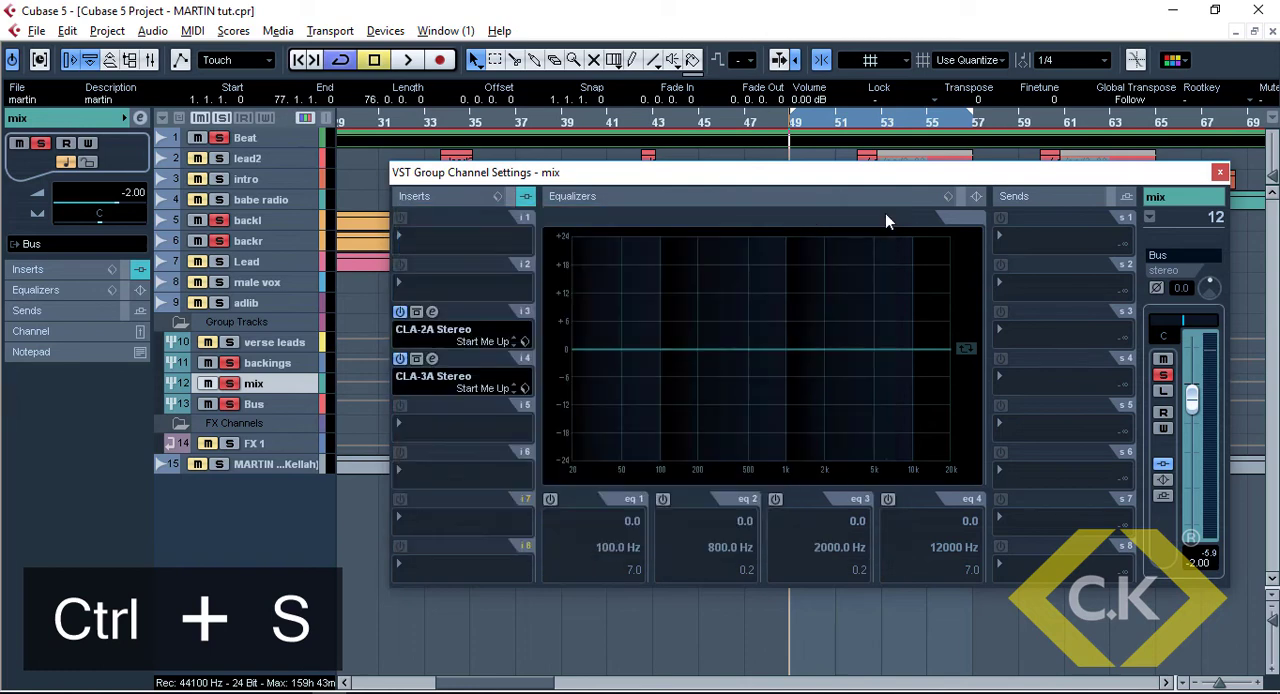
Insert the CLA Vocals Stereo plug-in in slot 6 of the mix group channel
left_click(447, 467)
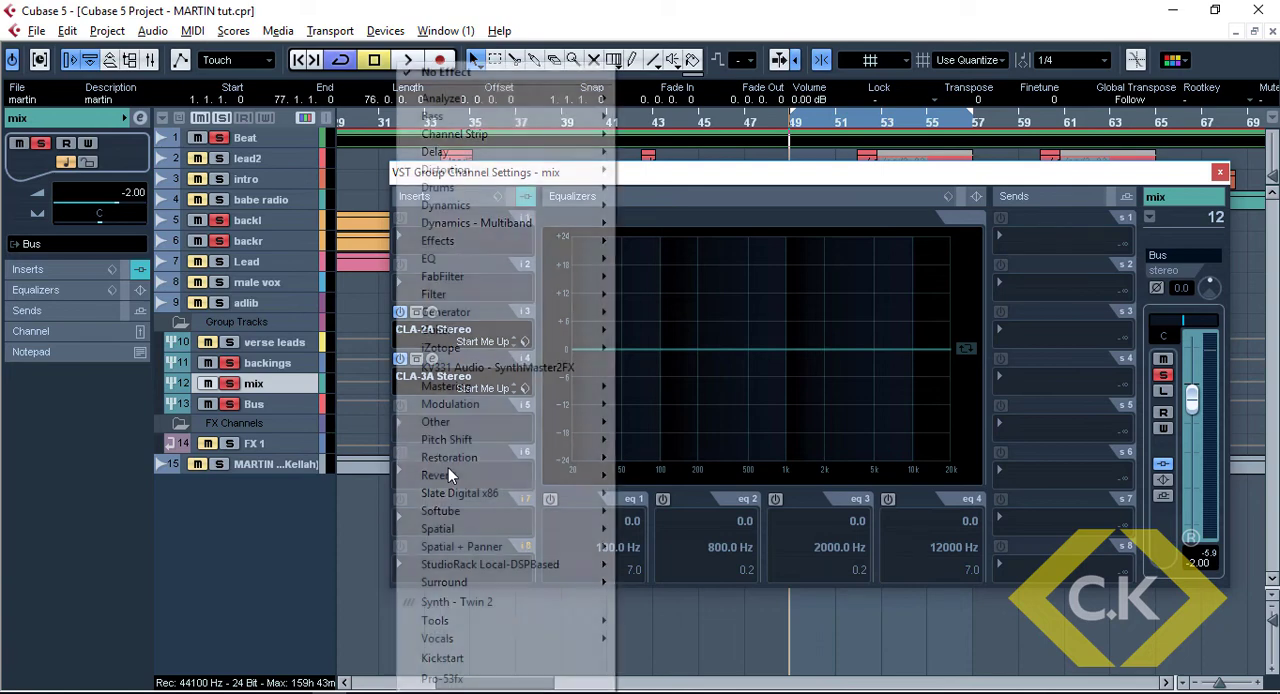
mouse_move(520, 638)
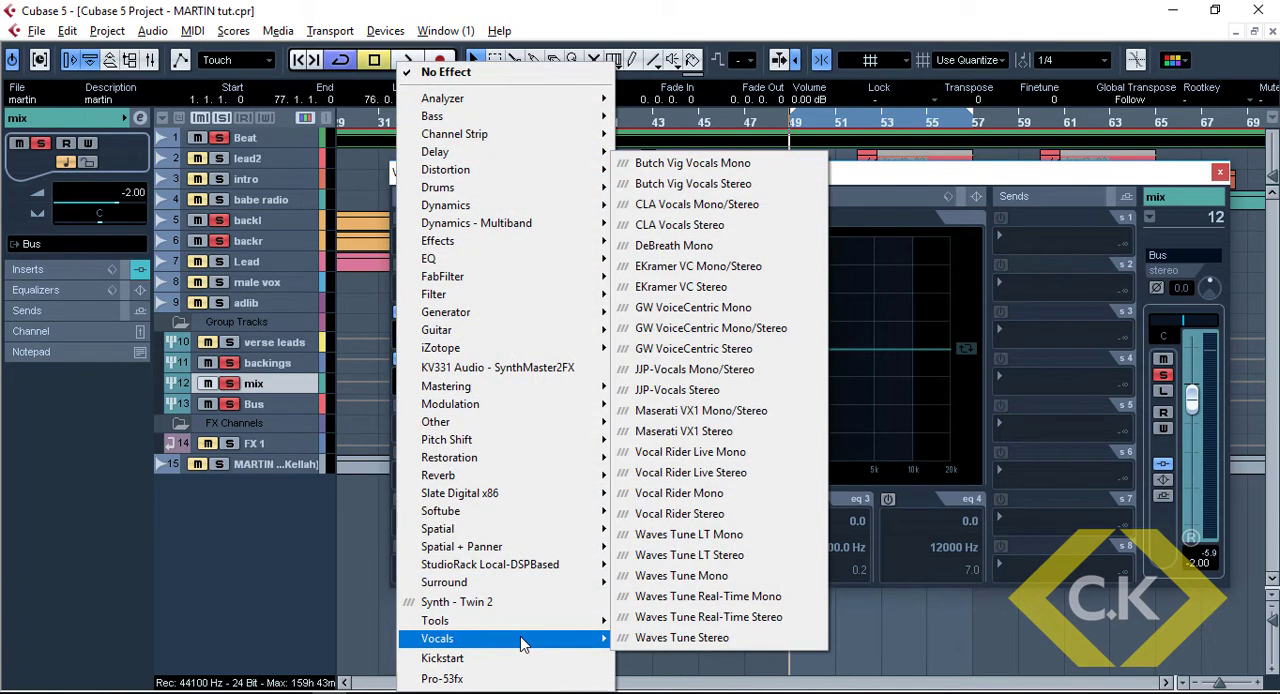
left_click(711, 228)
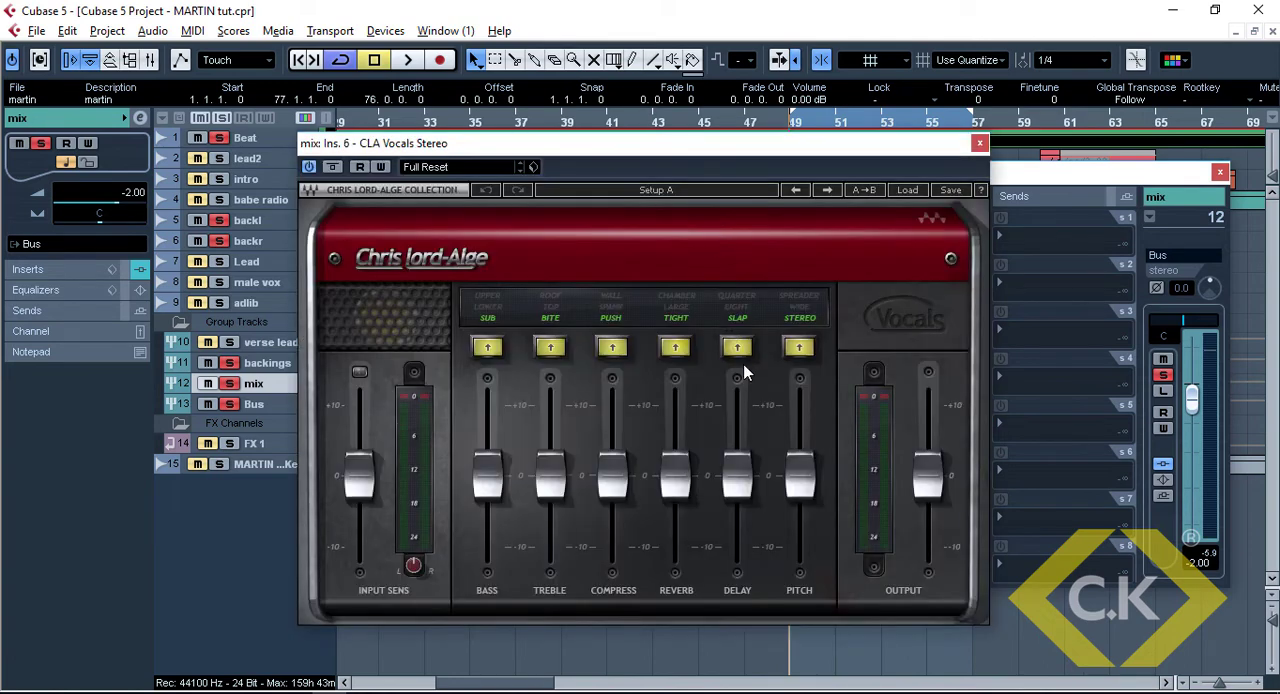
Configure CLA Vocals with delay off and its fader at about -10, Spank compression, and bass at about -6
left_click(739, 318)
left_click_drag(736, 476, 737, 545)
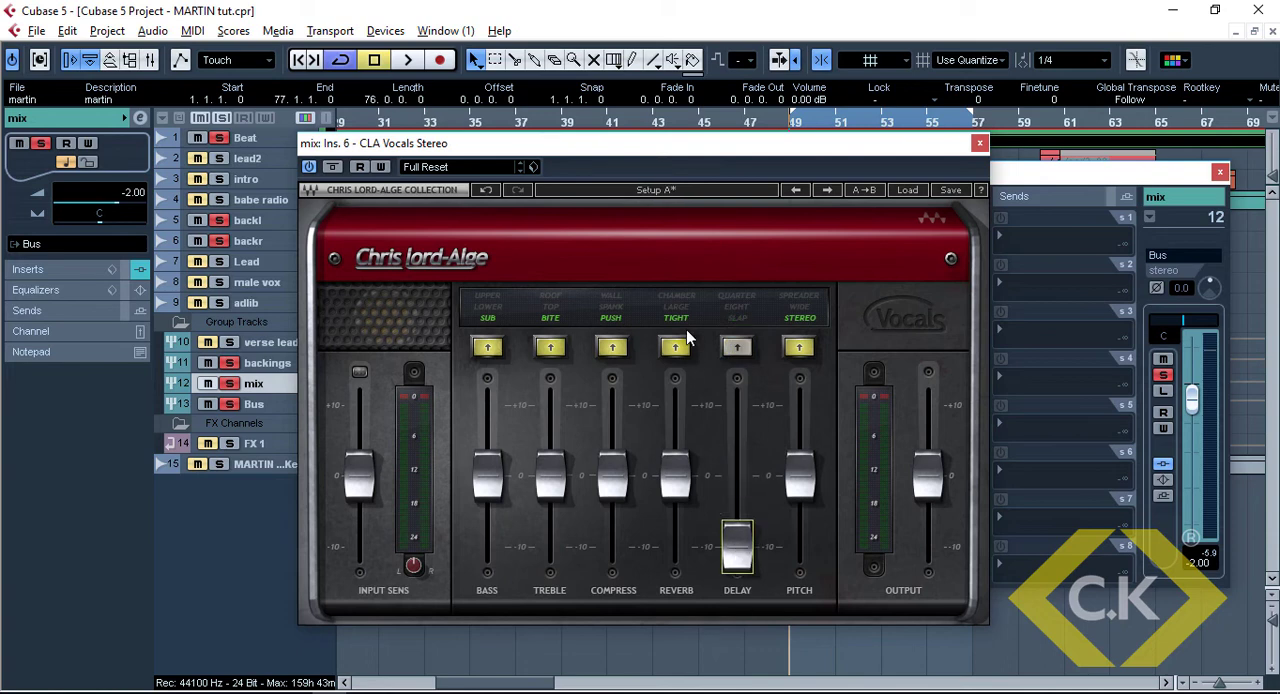
left_click(620, 315)
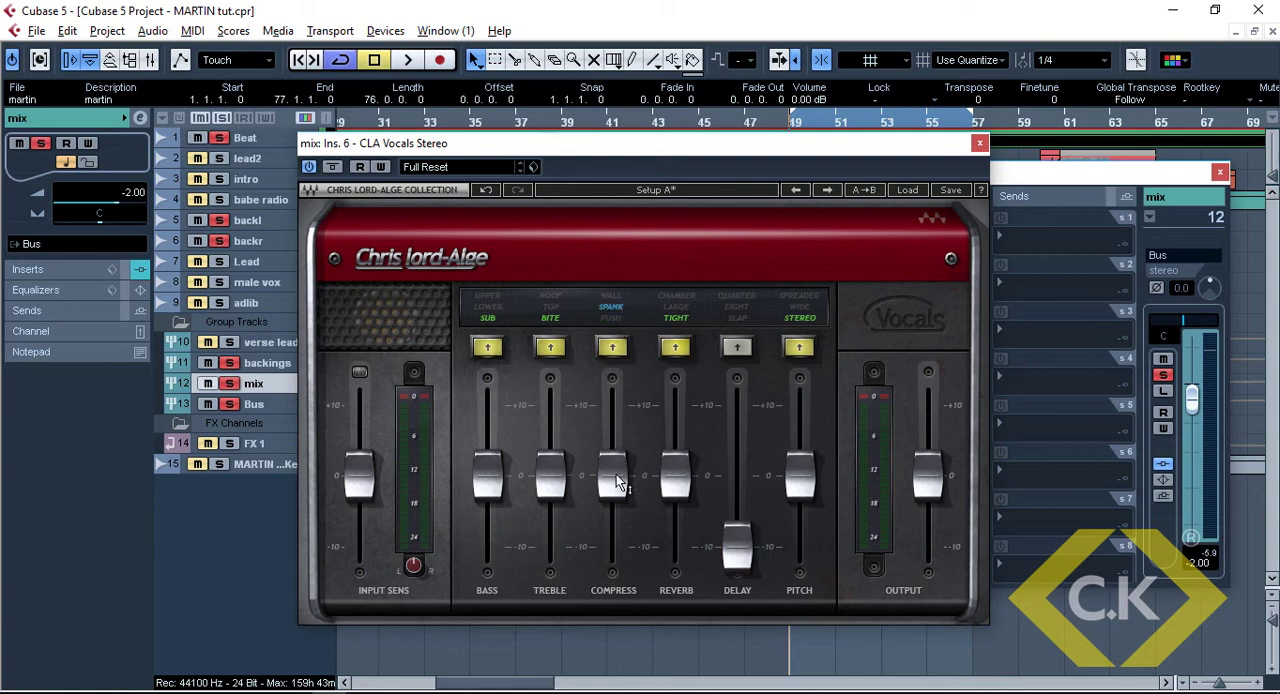
left_click_drag(492, 467, 492, 510)
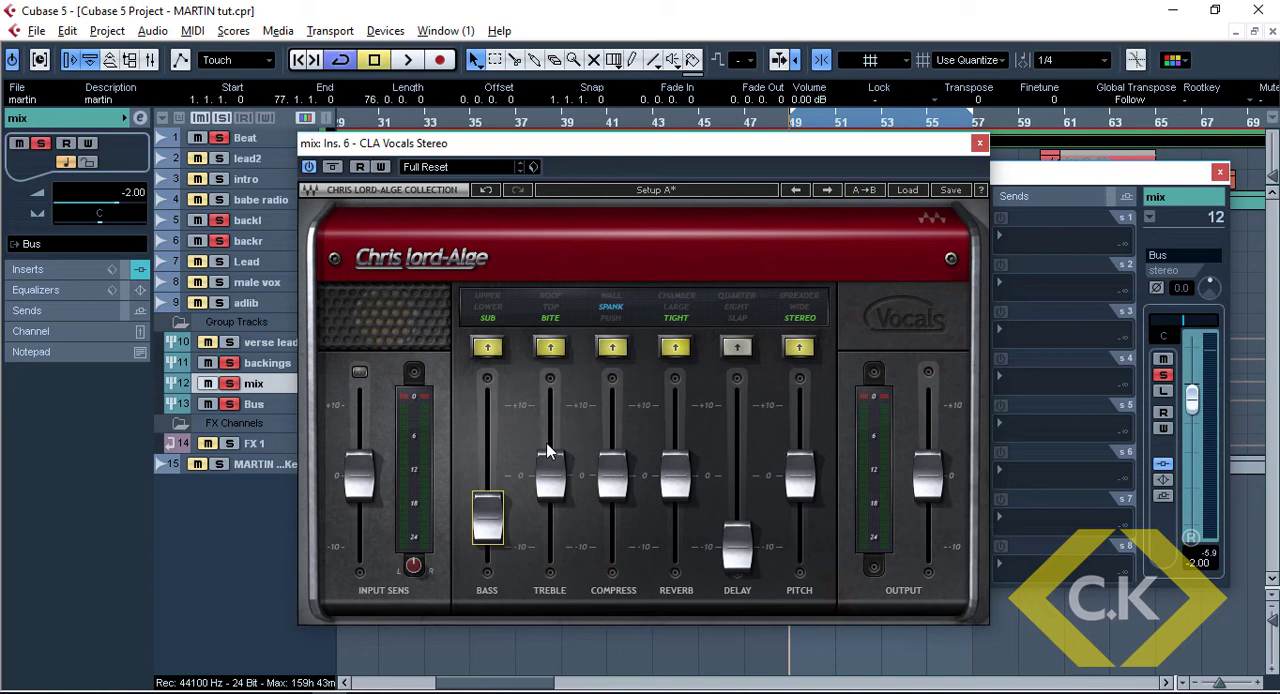
Unsolo the Beat track and listen to the backings through CLA Vocals on their own
left_click(220, 139)
key("space")
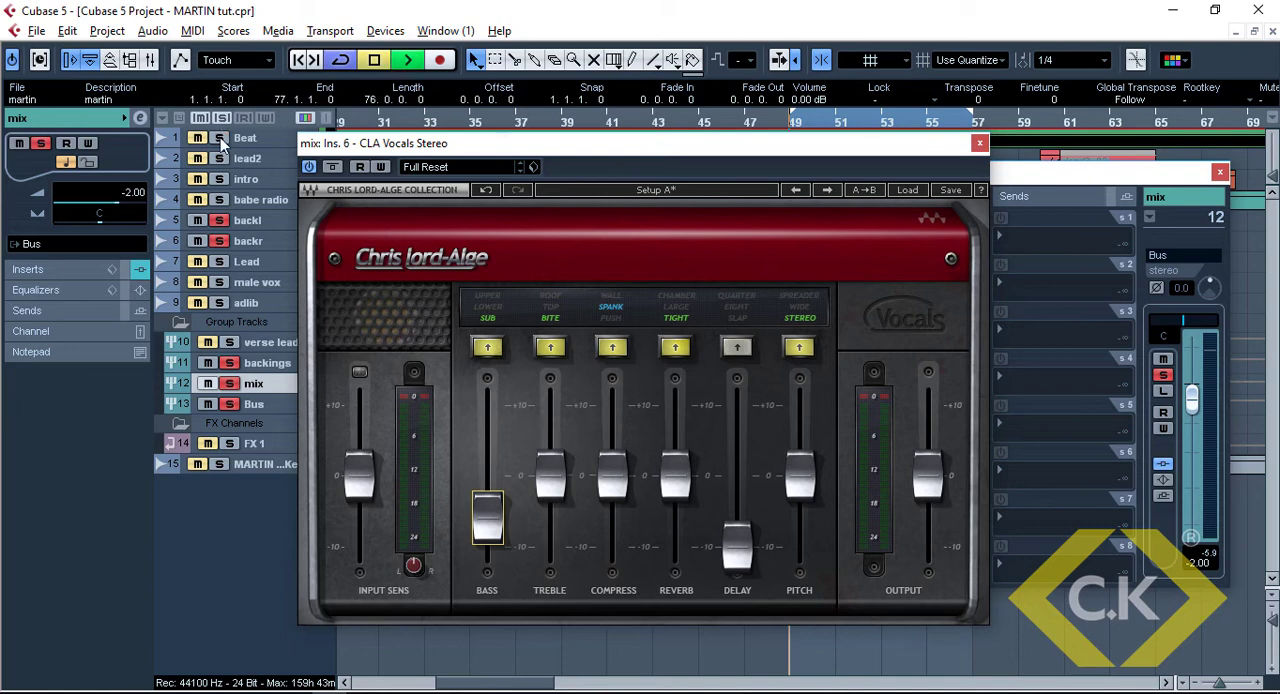
left_click_drag(695, 146, 649, 91)
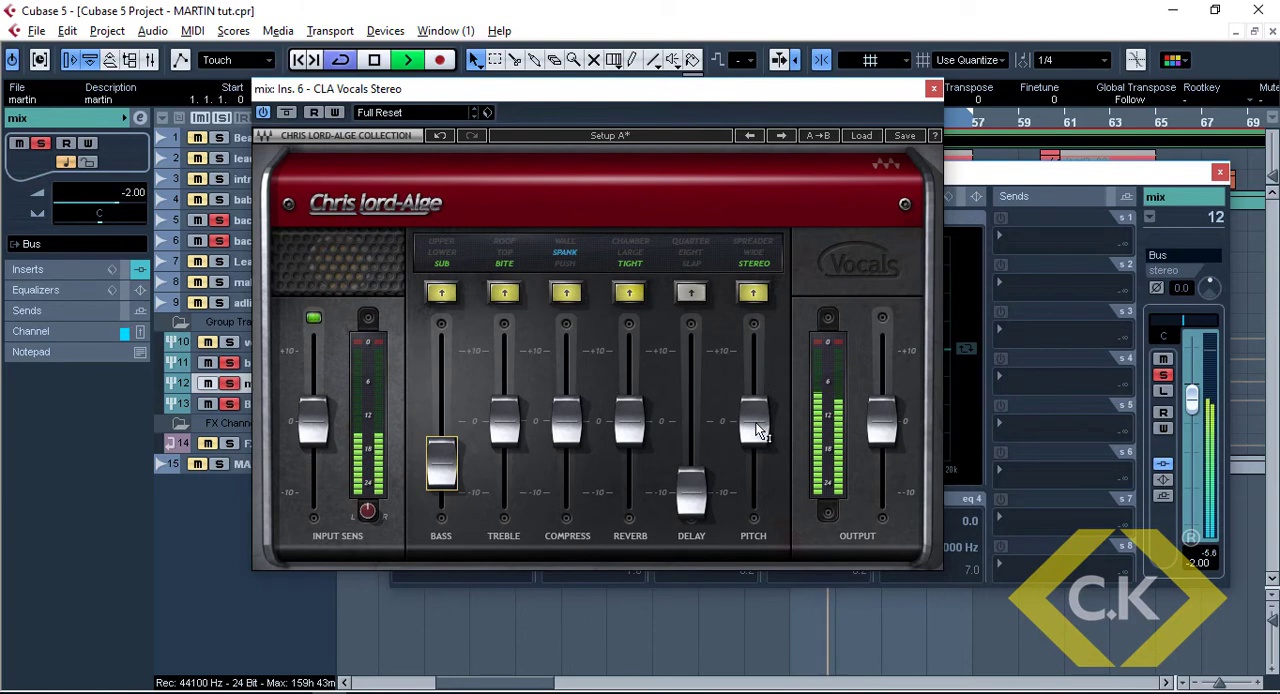
key("space")
Raise the CLA Vocals pitch fader to about 2 and the compress fader to 2.0 between playback checks
mouse_move(755, 430)
left_click_drag(755, 430, 755, 416)
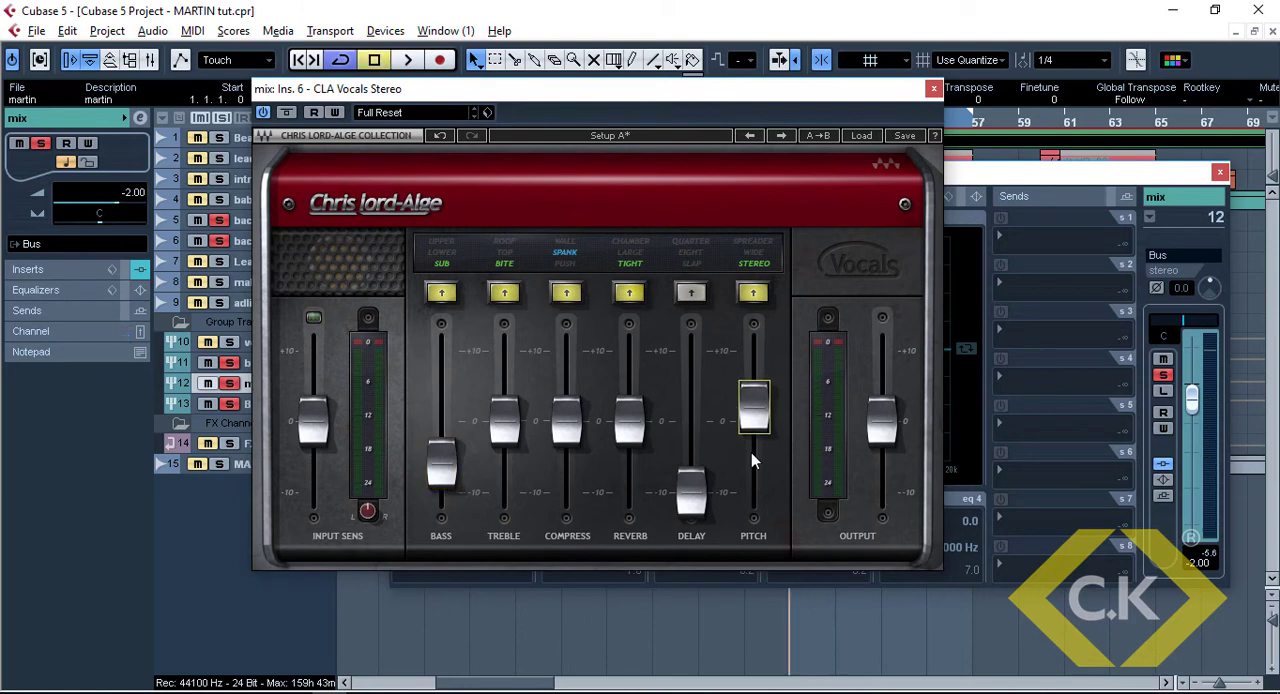
key("space")
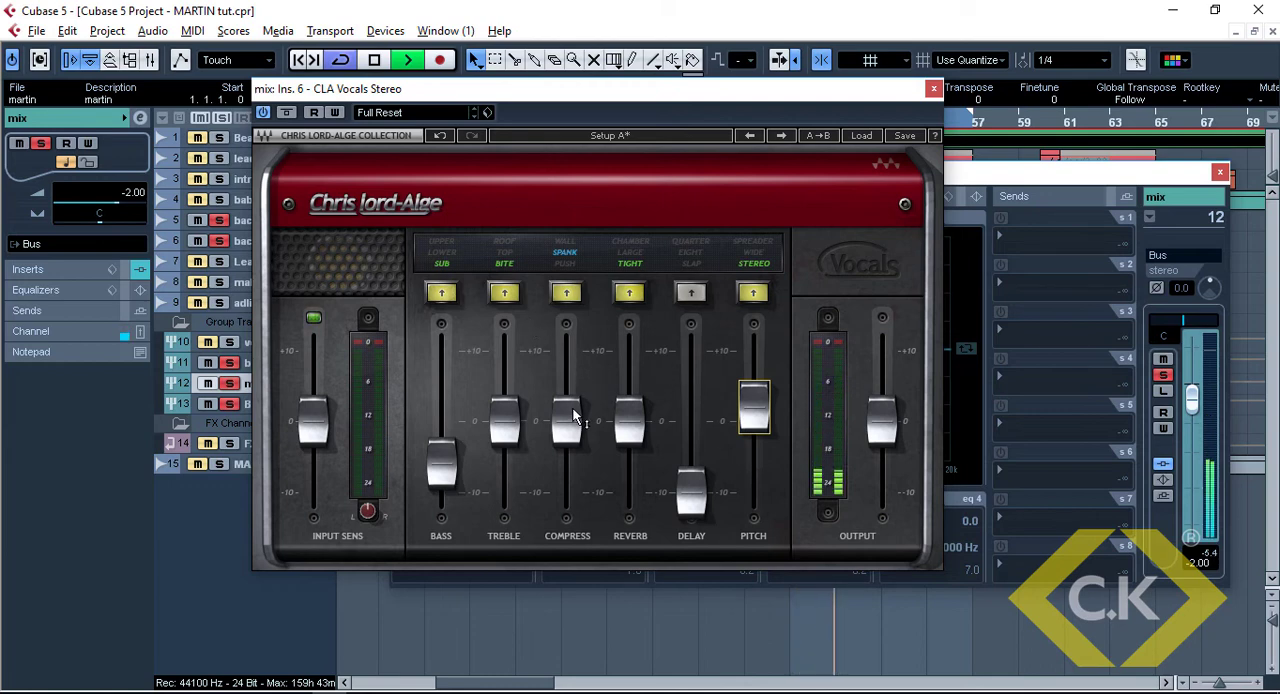
key("space")
left_click_drag(575, 415, 575, 403)
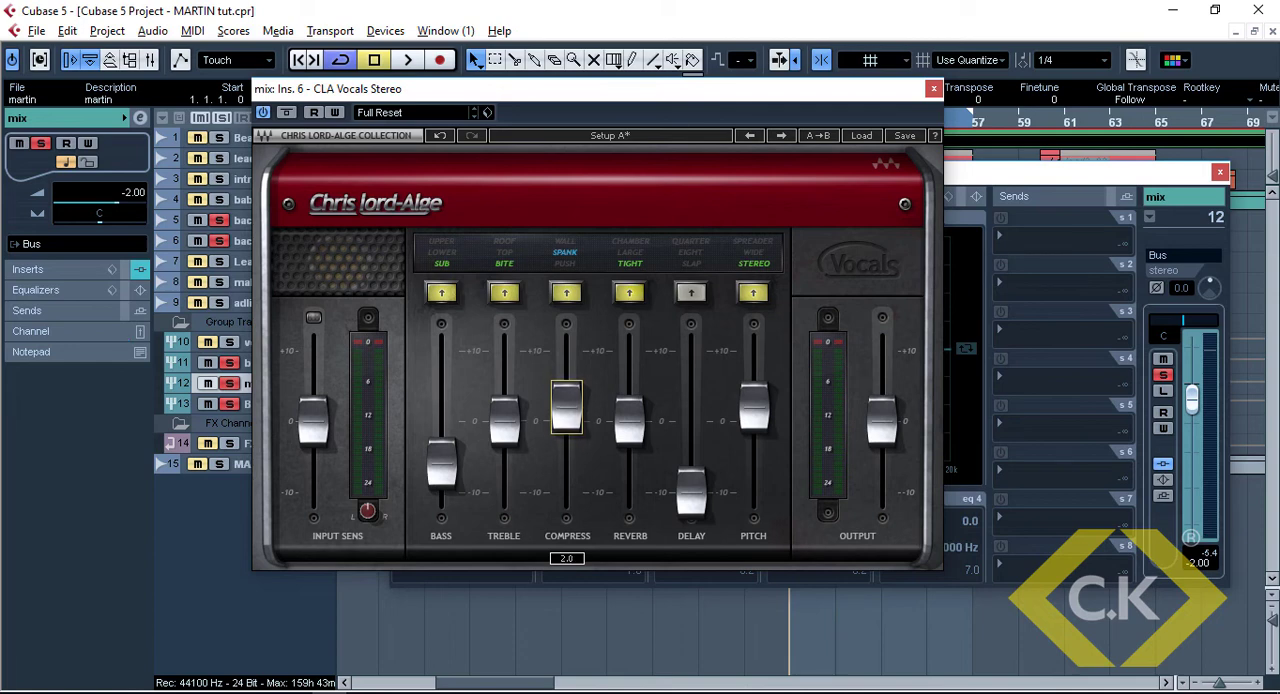
Listen to the backings again and switch the CLA Vocals reverb type to Large
key("space")
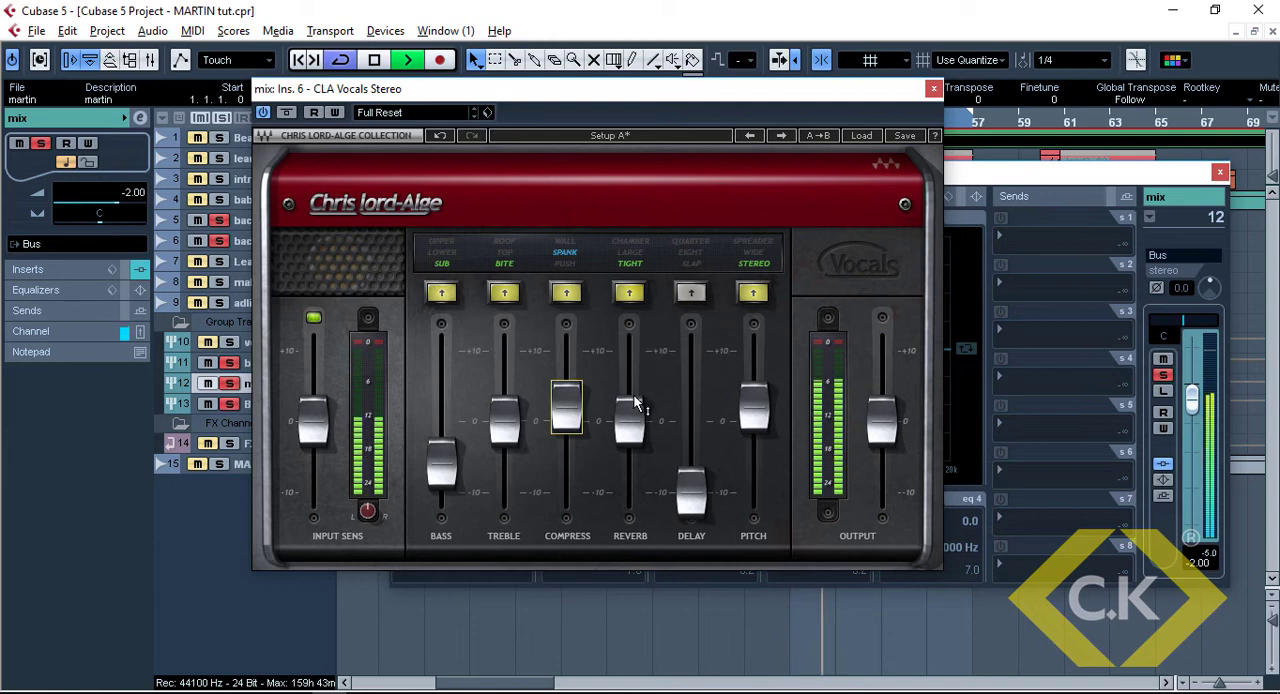
key("space")
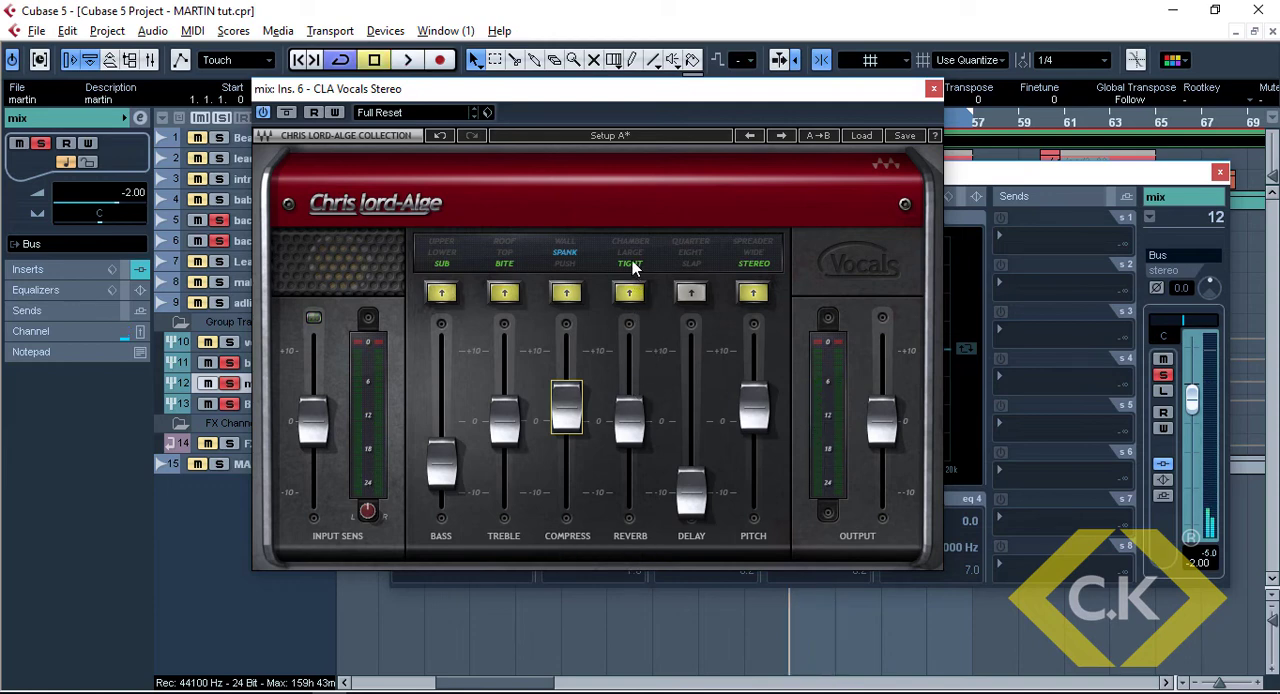
left_click(632, 256)
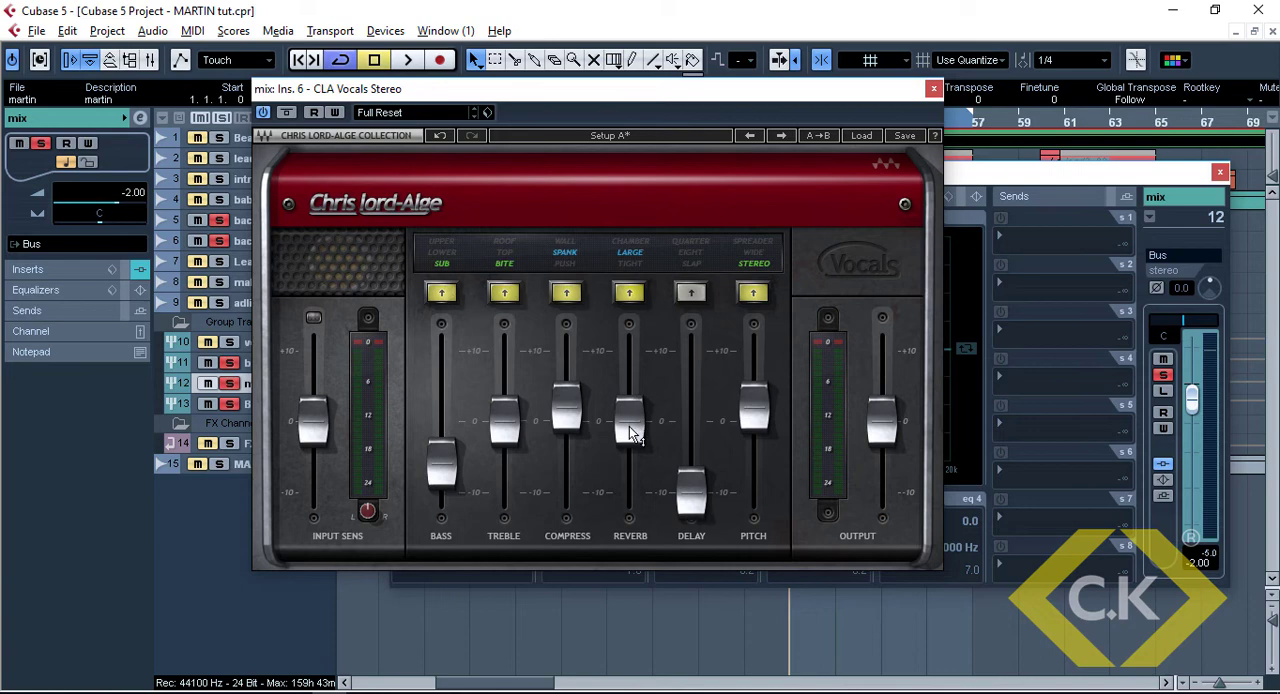
Lower the CLA Vocals reverb fader to -3.0, listen briefly to the backings and close the plug-in
mouse_move(630, 433)
left_click_drag(630, 433, 630, 461)
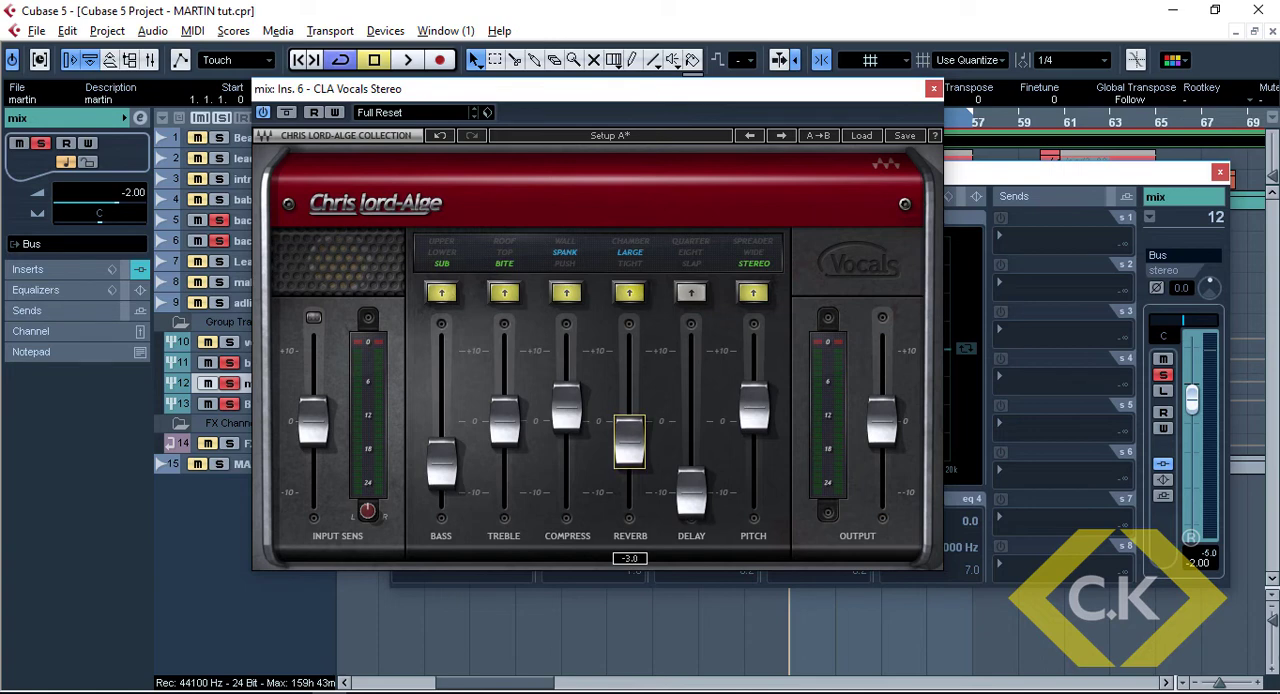
key("space")
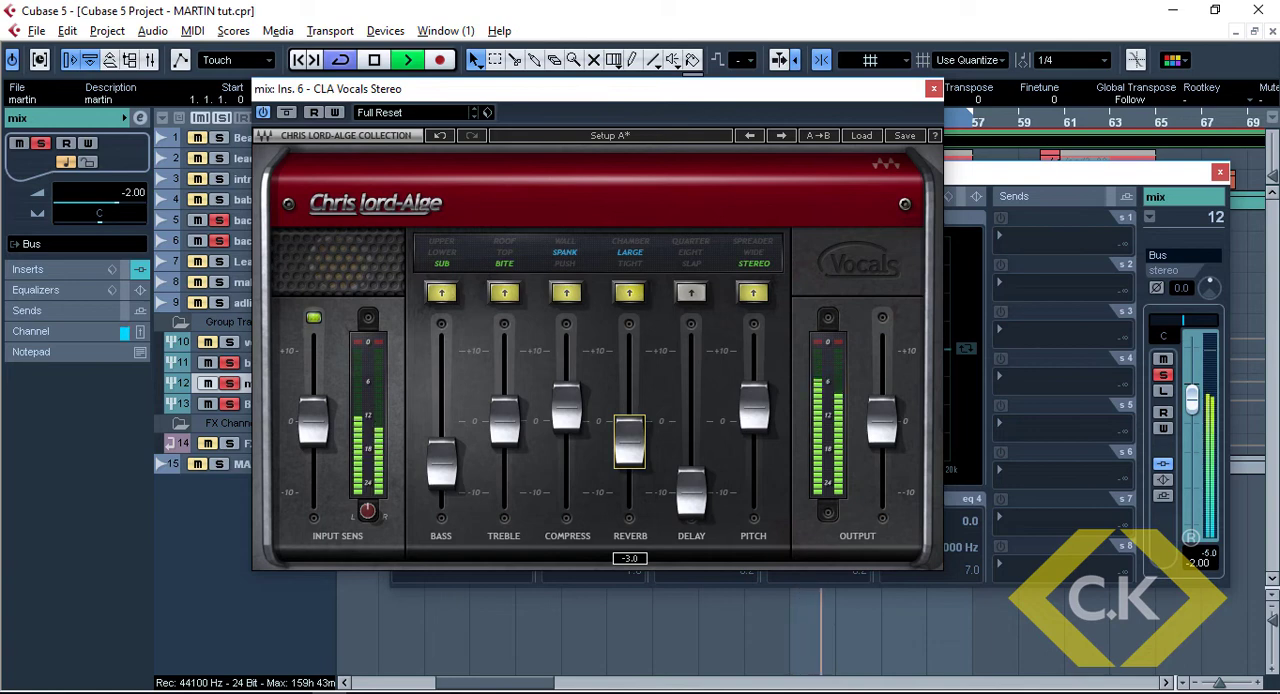
key("space")
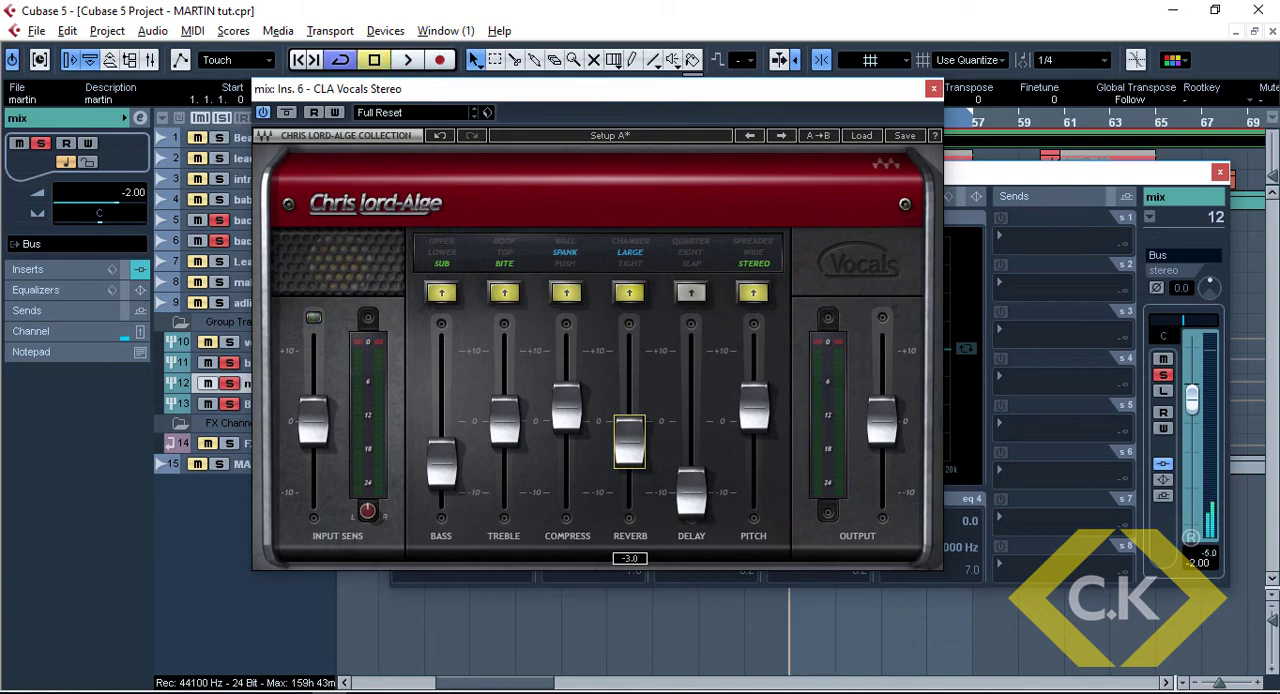
left_click(932, 90)
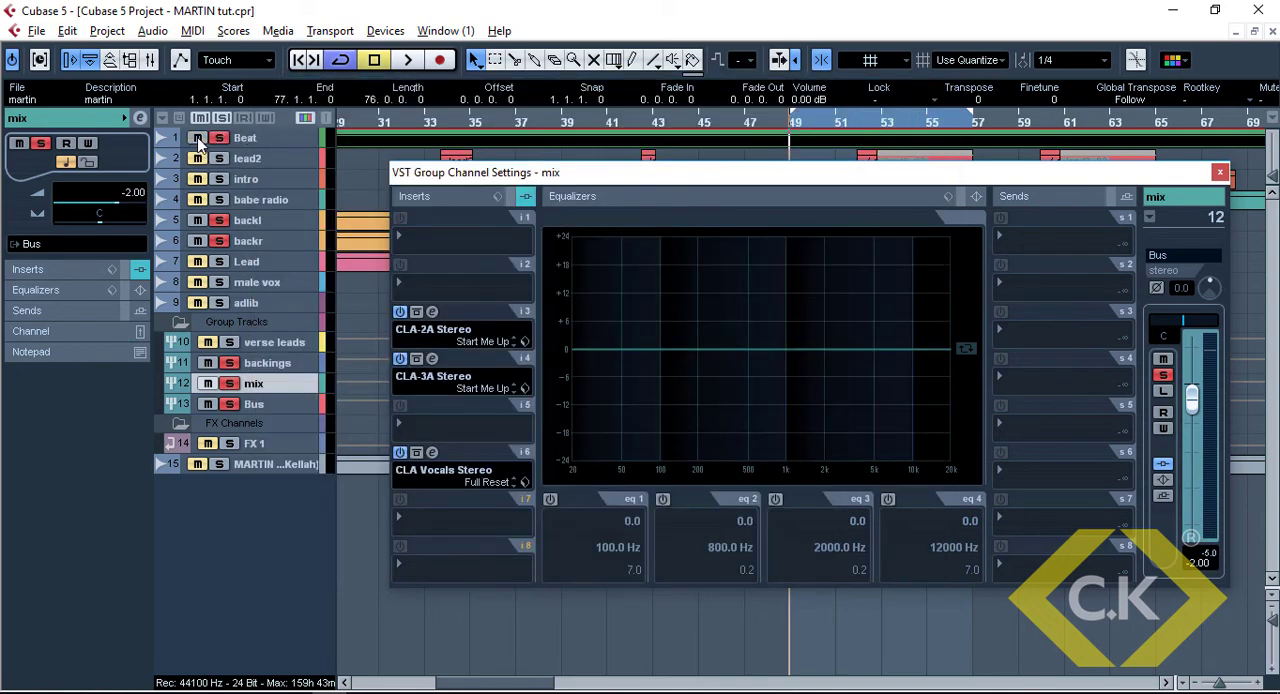
Set the mix group's CLA-3A gain to 5.00 and check it in playback with the Beat track soloed
key("space")
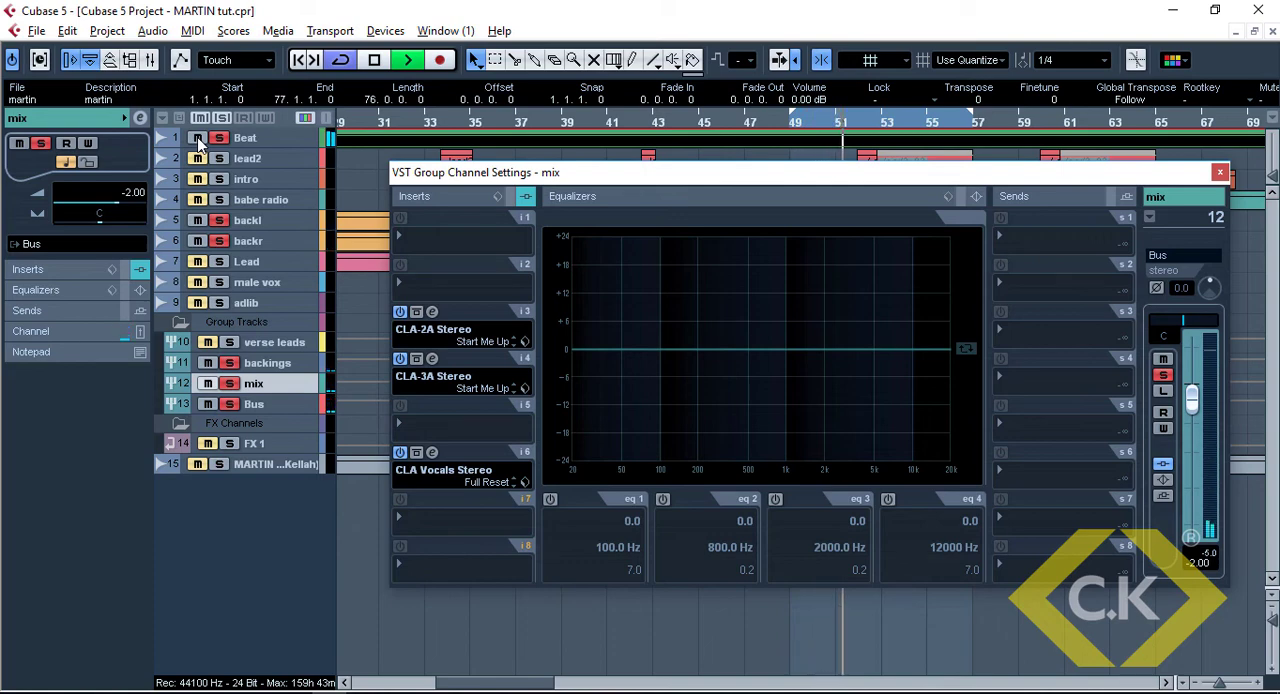
left_click(432, 358)
key("space")
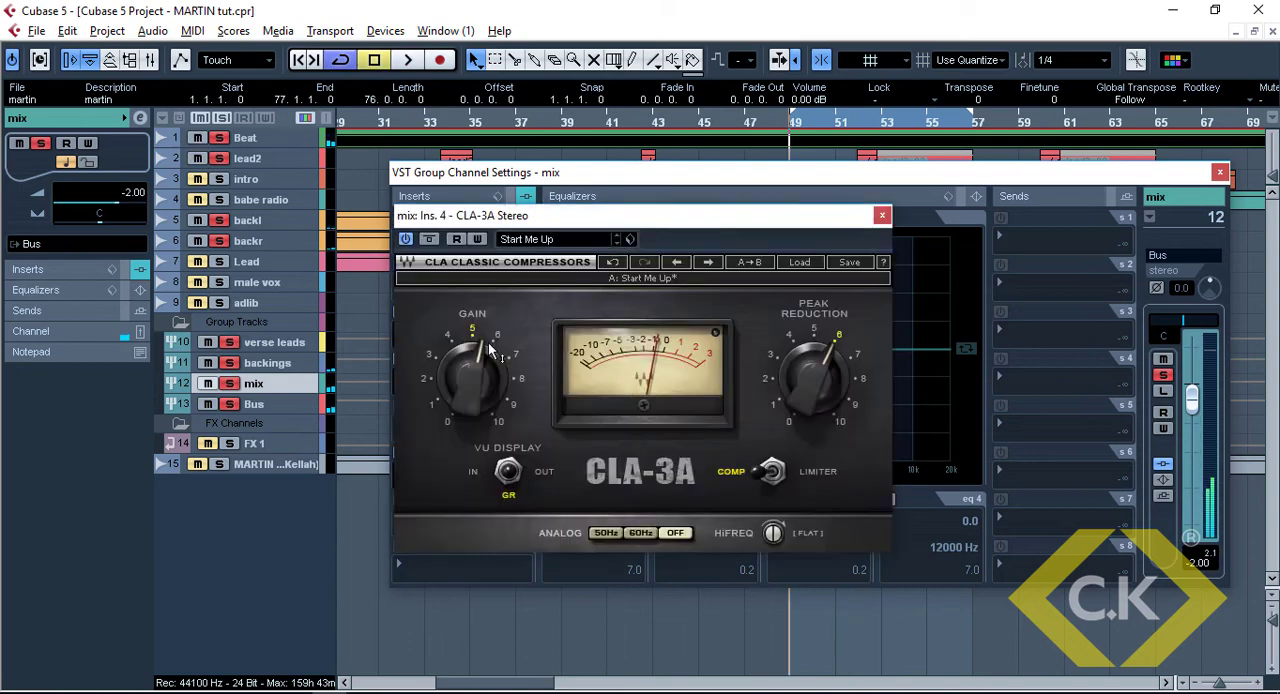
left_click(468, 376)
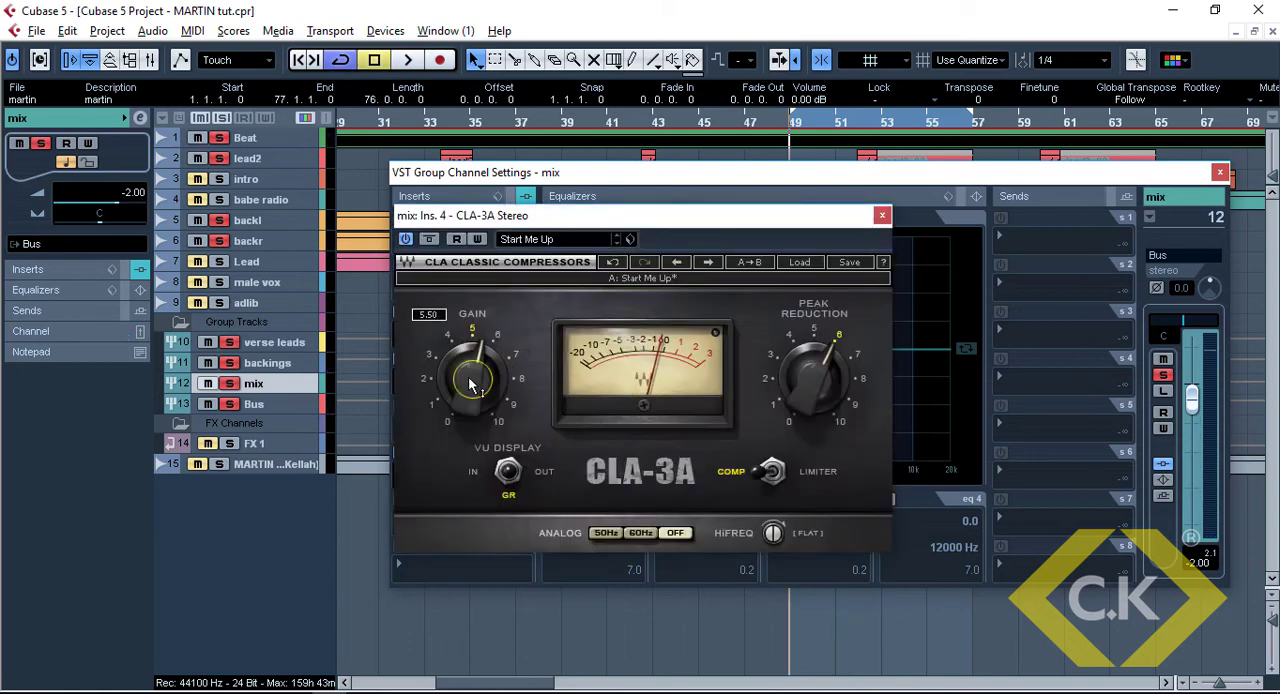
type("5")
key("Return")
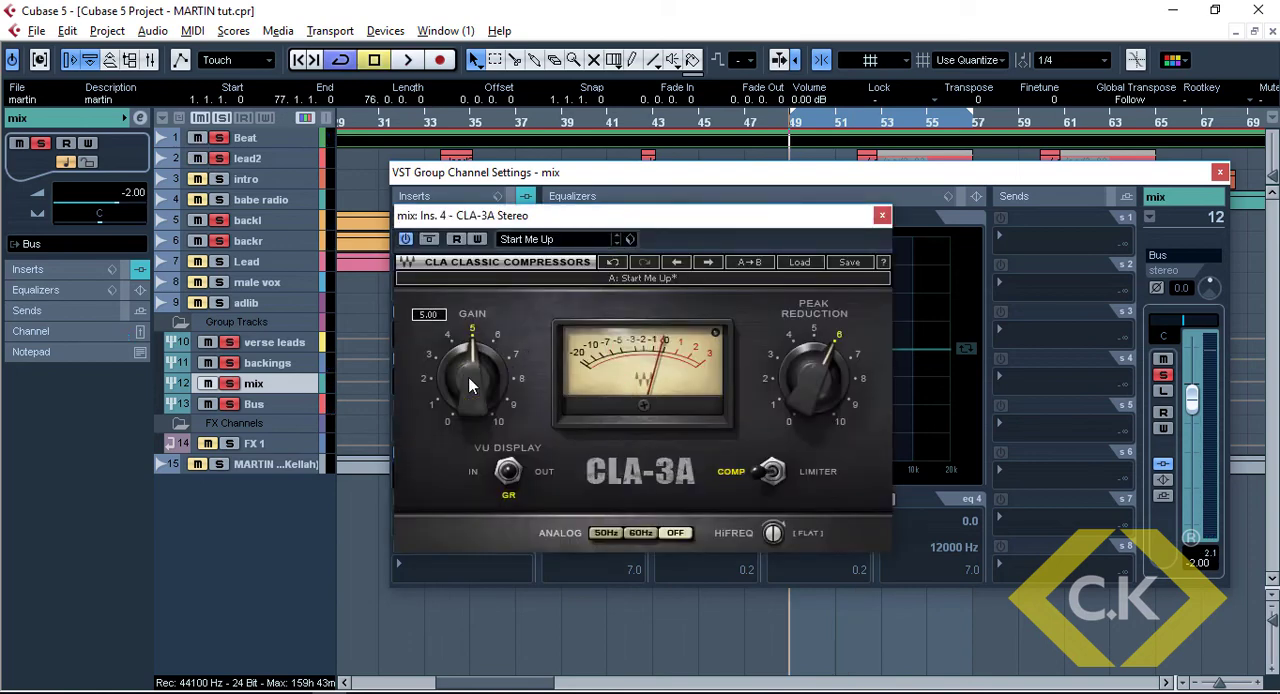
key("space")
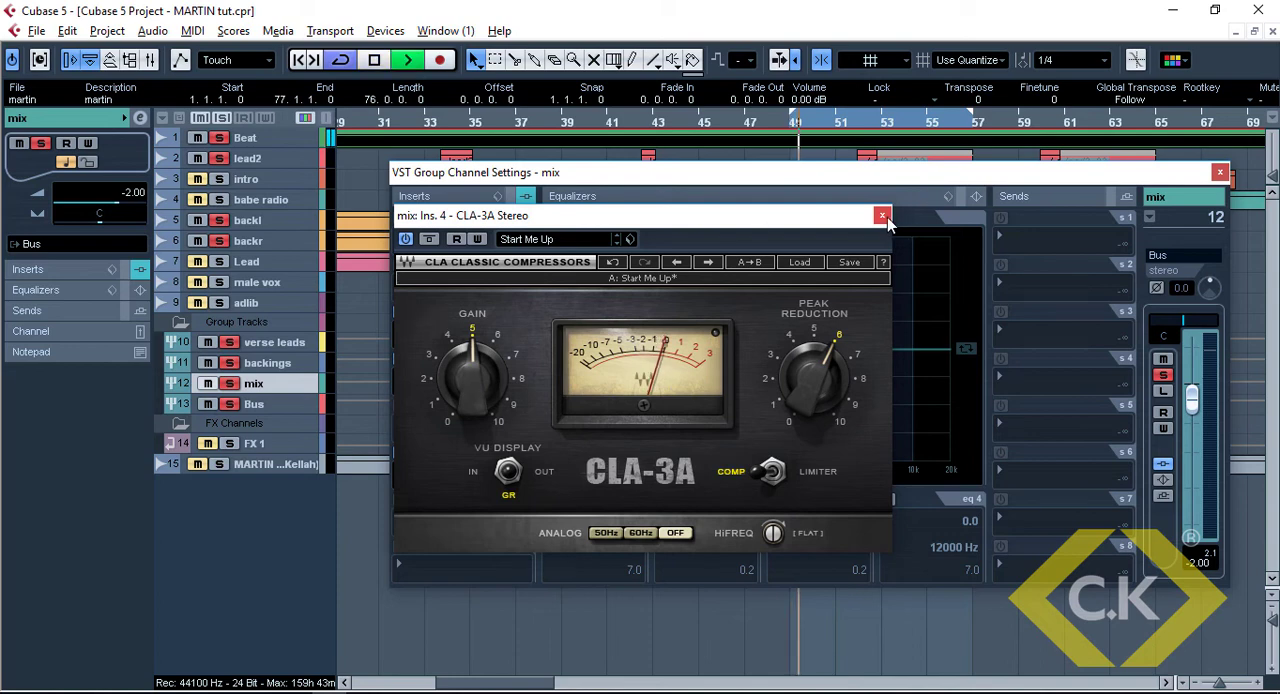
left_click(882, 215)
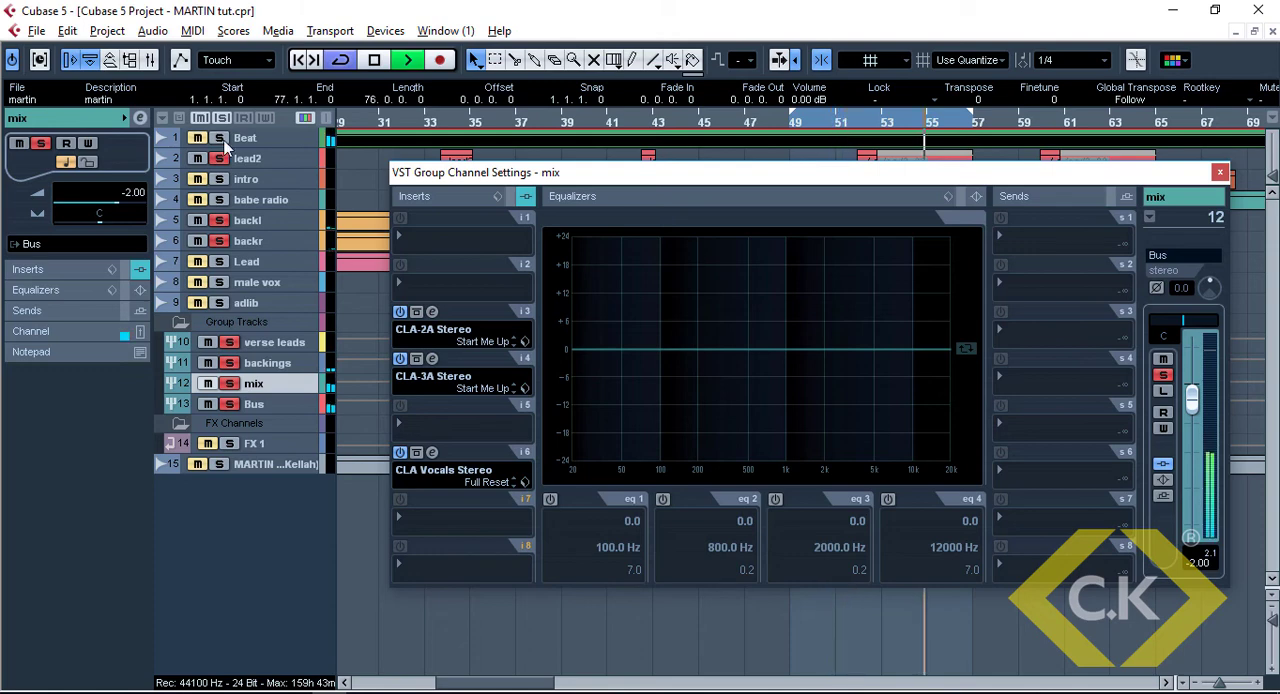
key("space")
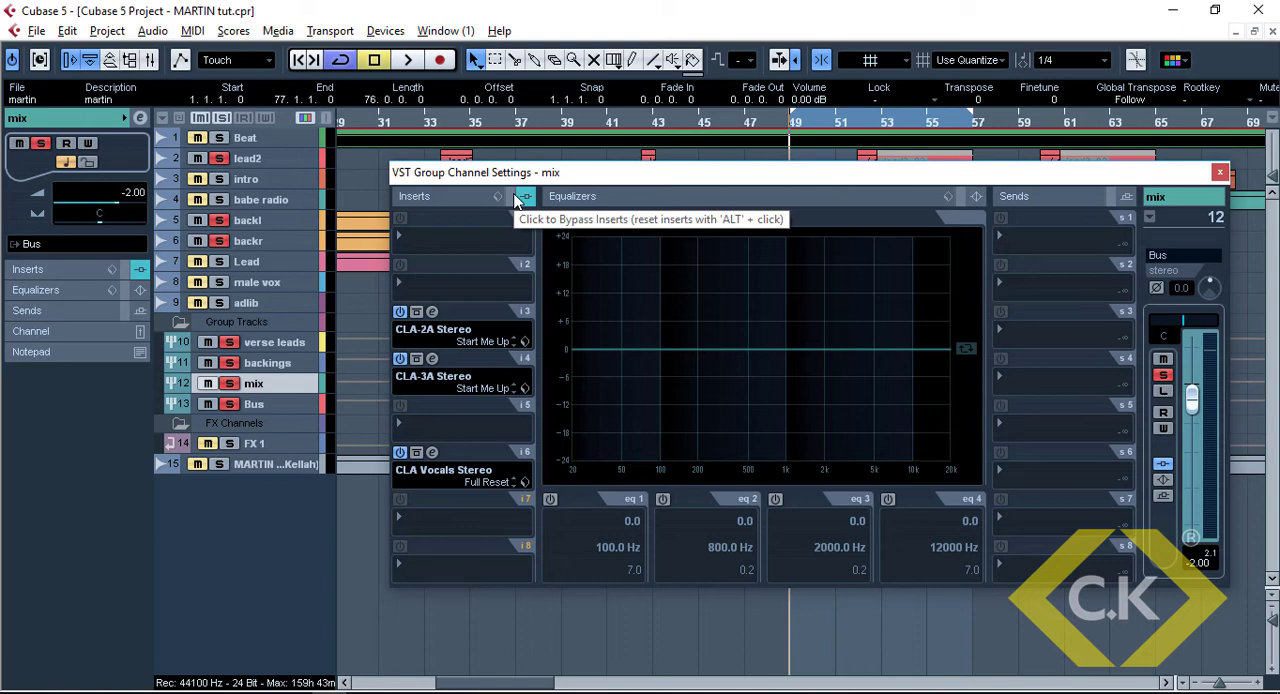
Compare the mix group with its inserts bypassed and re-enabled during playback
left_click(516, 198)
key("space")
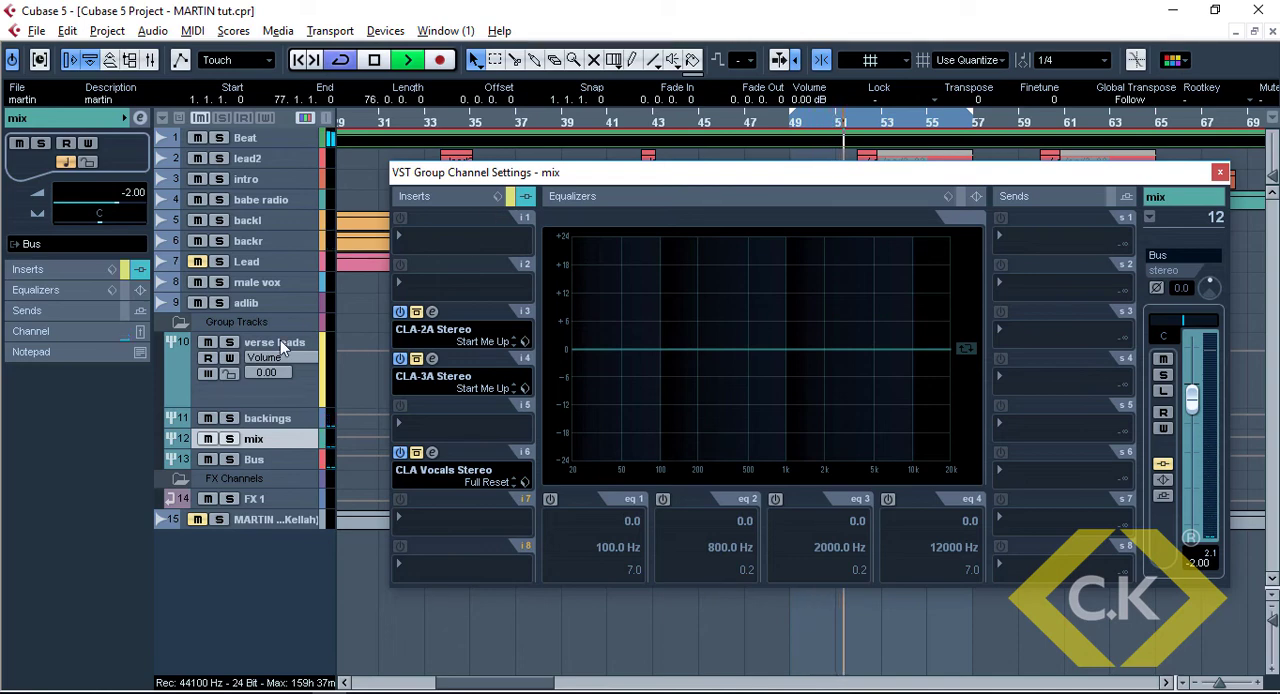
left_click(511, 196)
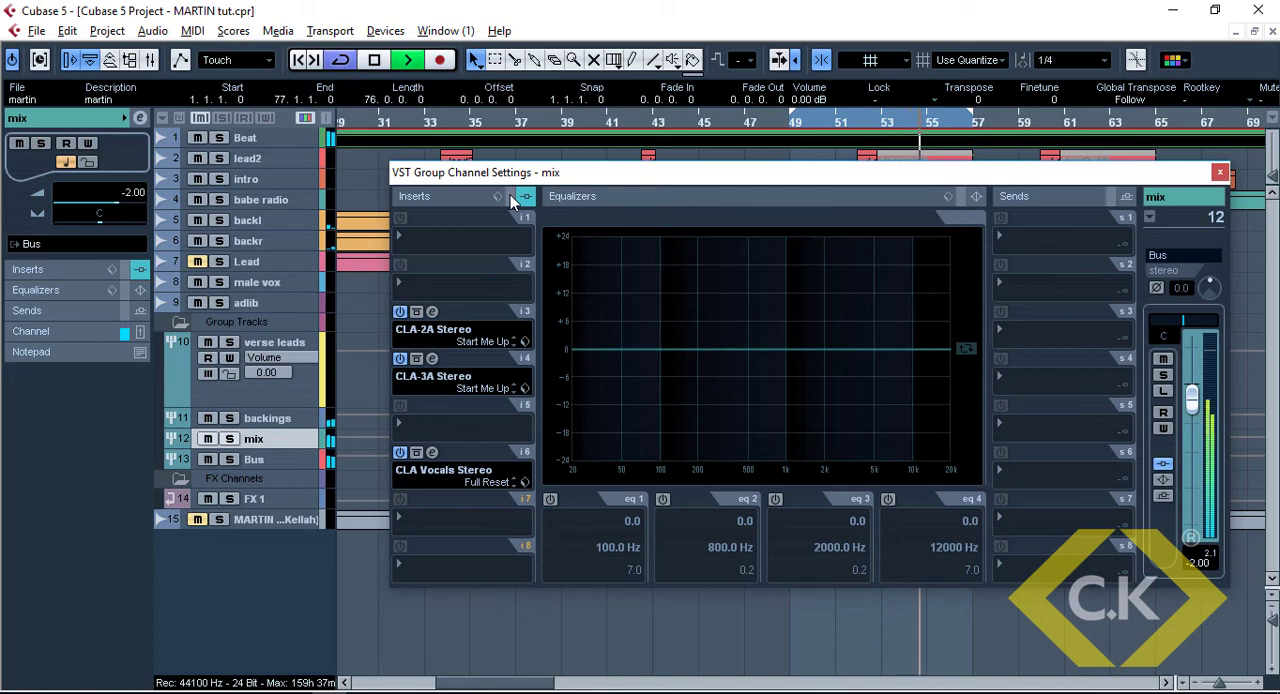
key("space")
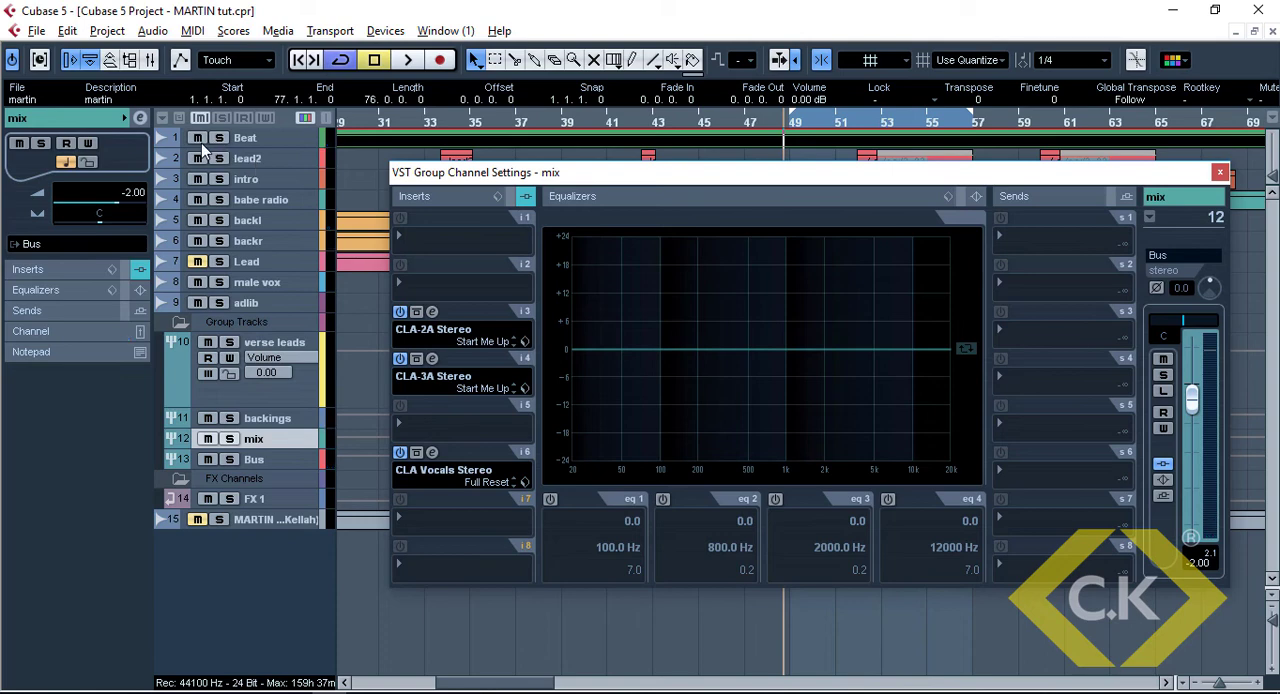
Load H-Delay Stereo in the mix group's first insert slot and turn its analog setting off
left_click(446, 236)
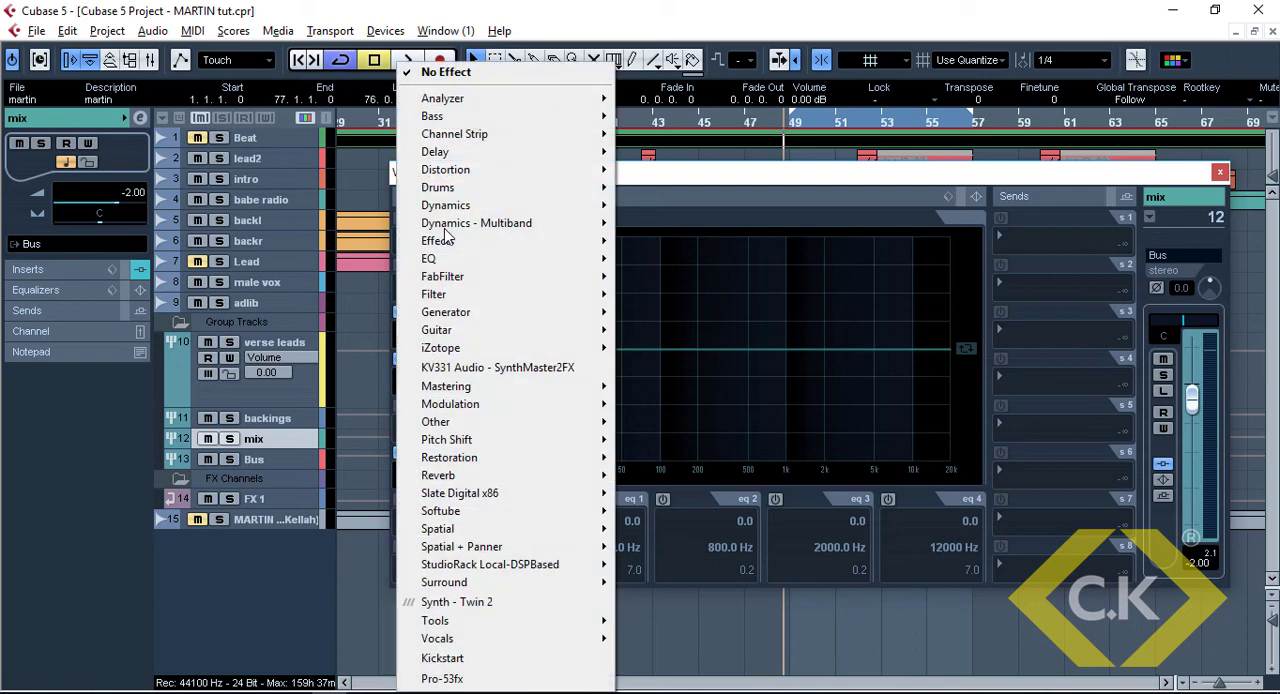
mouse_move(490, 160)
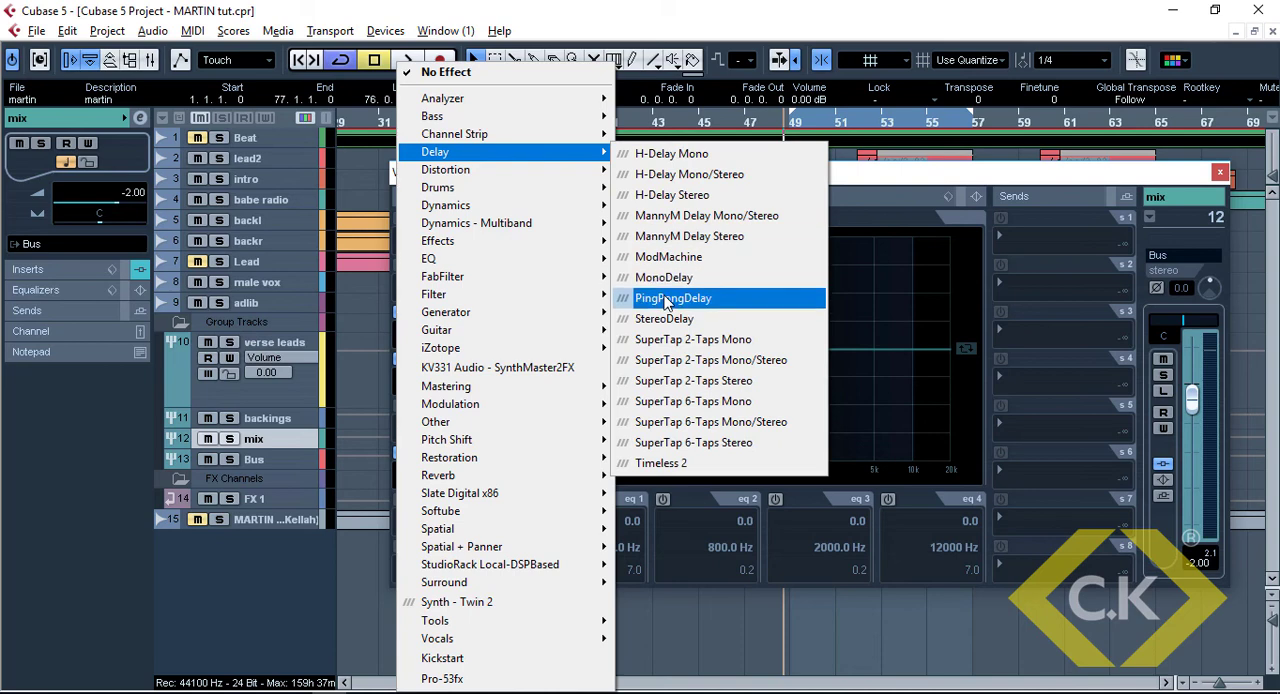
left_click(665, 195)
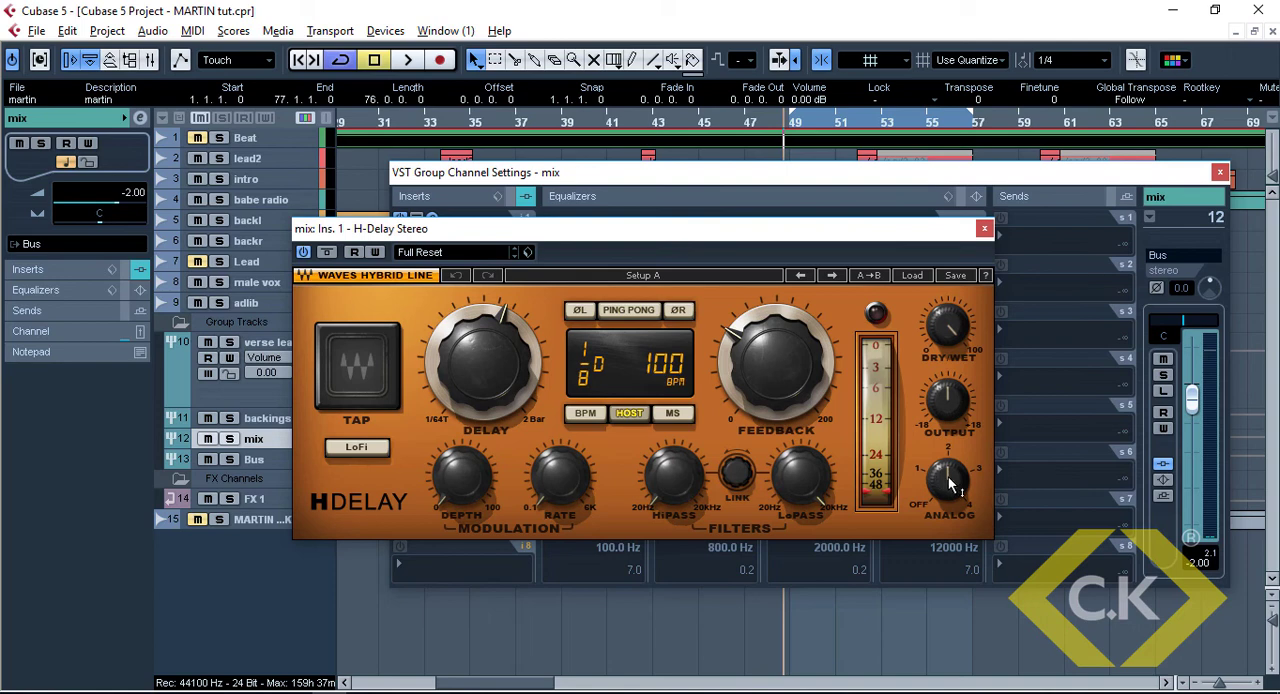
left_click_drag(947, 481, 947, 530)
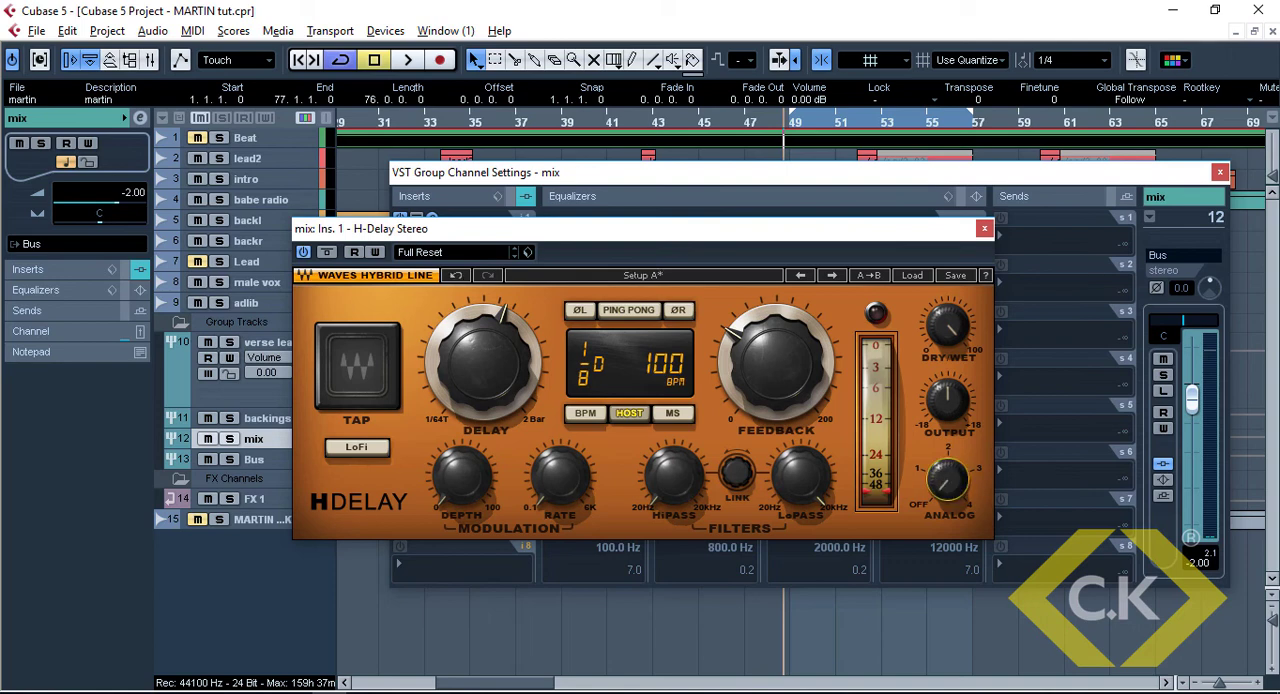
Set H-Delay to ping pong with a 1/8 delay, then lower dry/wet to about 2 and feedback to 4 during playback
left_click(628, 310)
key("space")
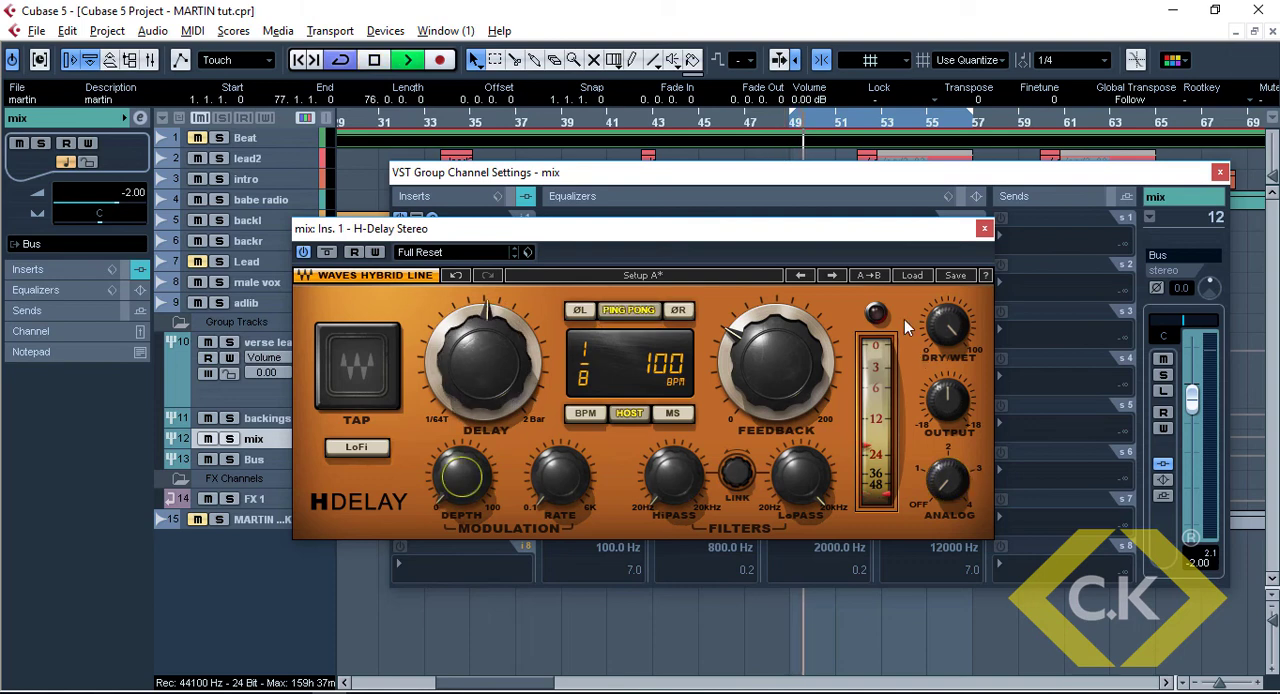
left_click_drag(943, 318, 943, 366)
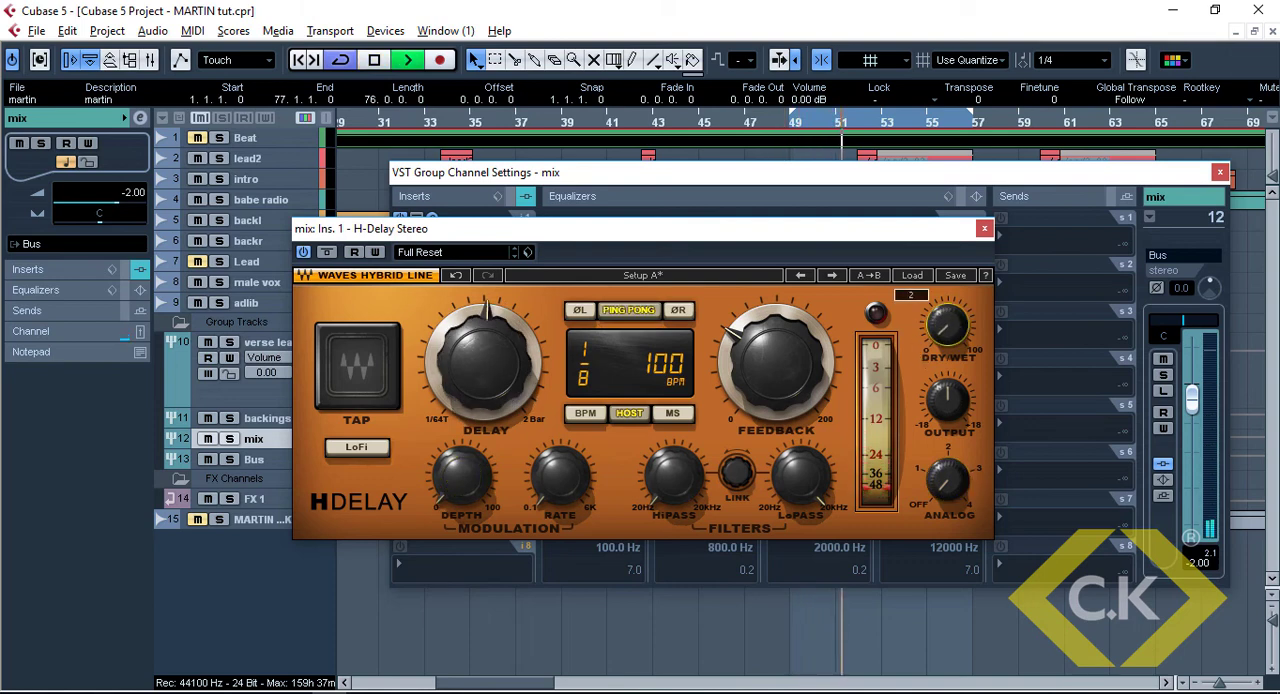
left_click_drag(785, 331, 785, 373)
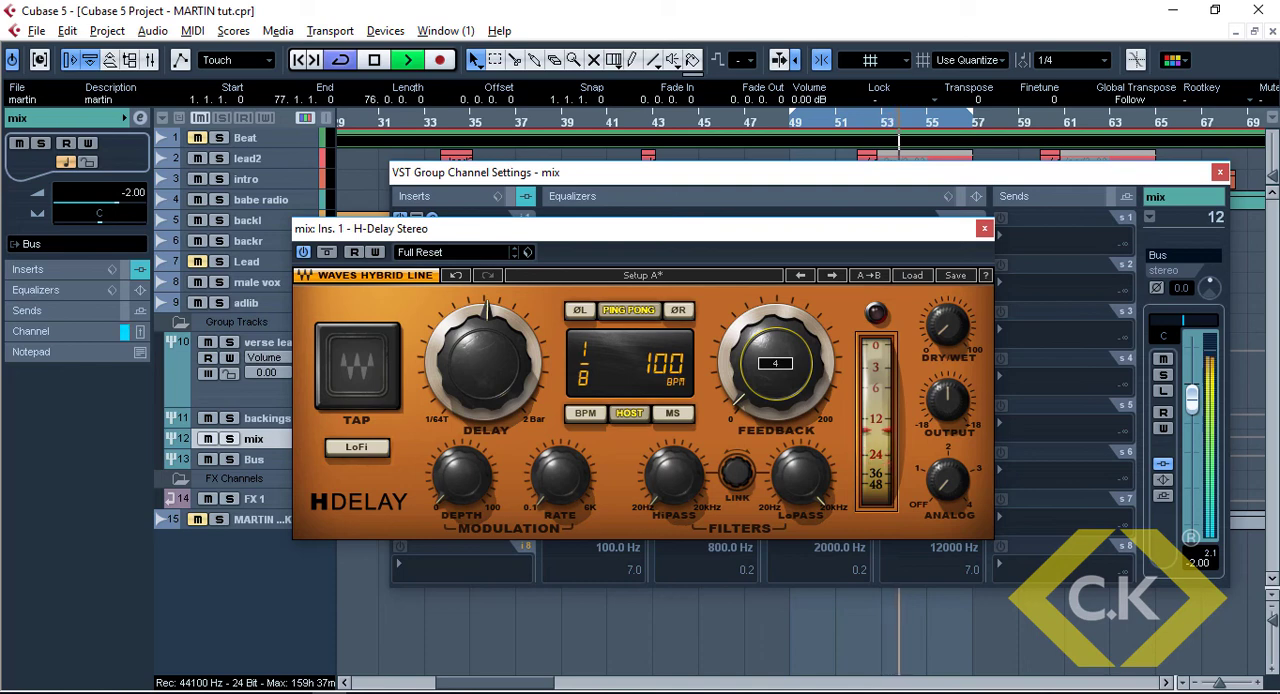
Set H-Delay's high-pass filter and modulation rate near mid-range, lower the low-pass filter slightly, and close the plug-in
left_click_drag(678, 484, 678, 494)
left_click_drag(785, 502, 785, 516)
left_click_drag(560, 477, 560, 465)
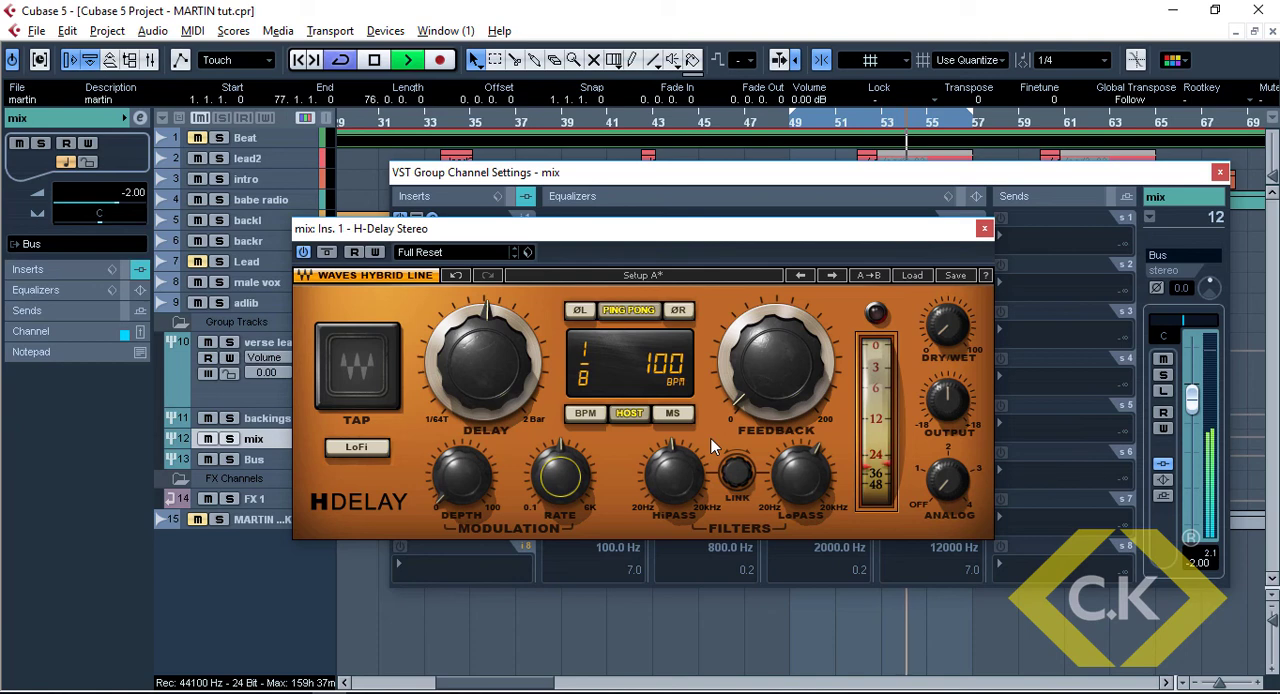
left_click(984, 229)
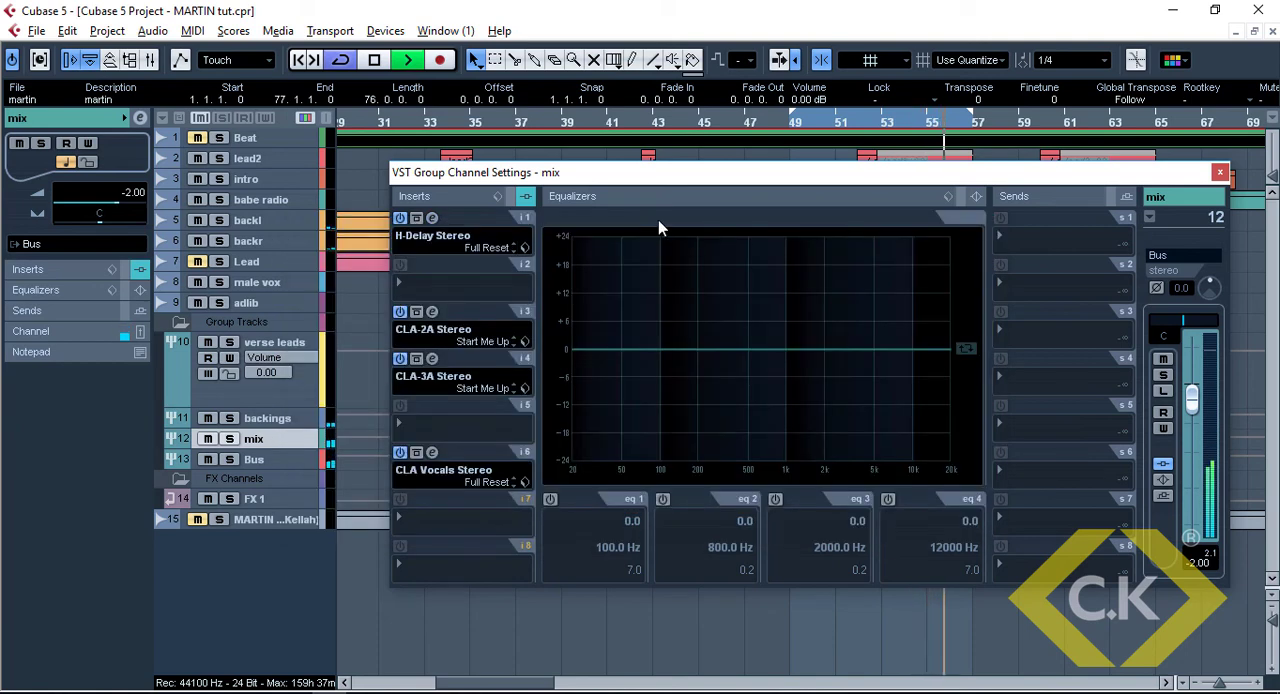
Listen to the mix with the Beat track unmuted and loop playback off, and reposition the channel settings window
key("space")
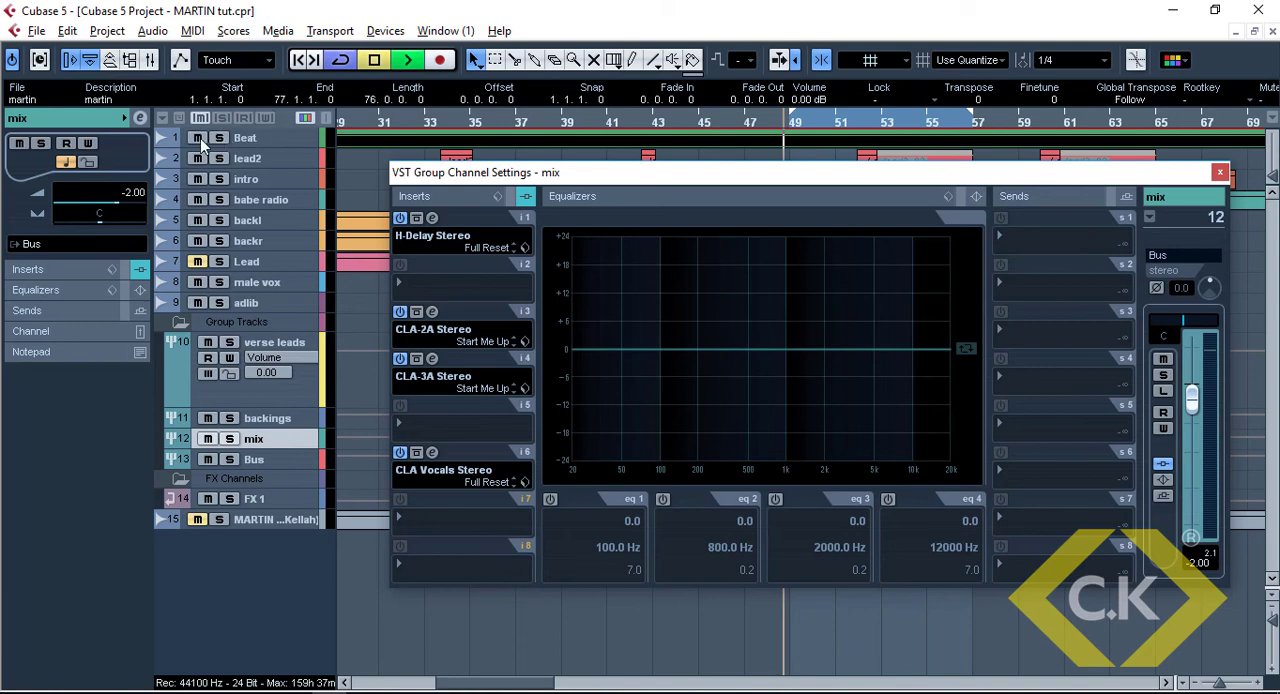
key("space")
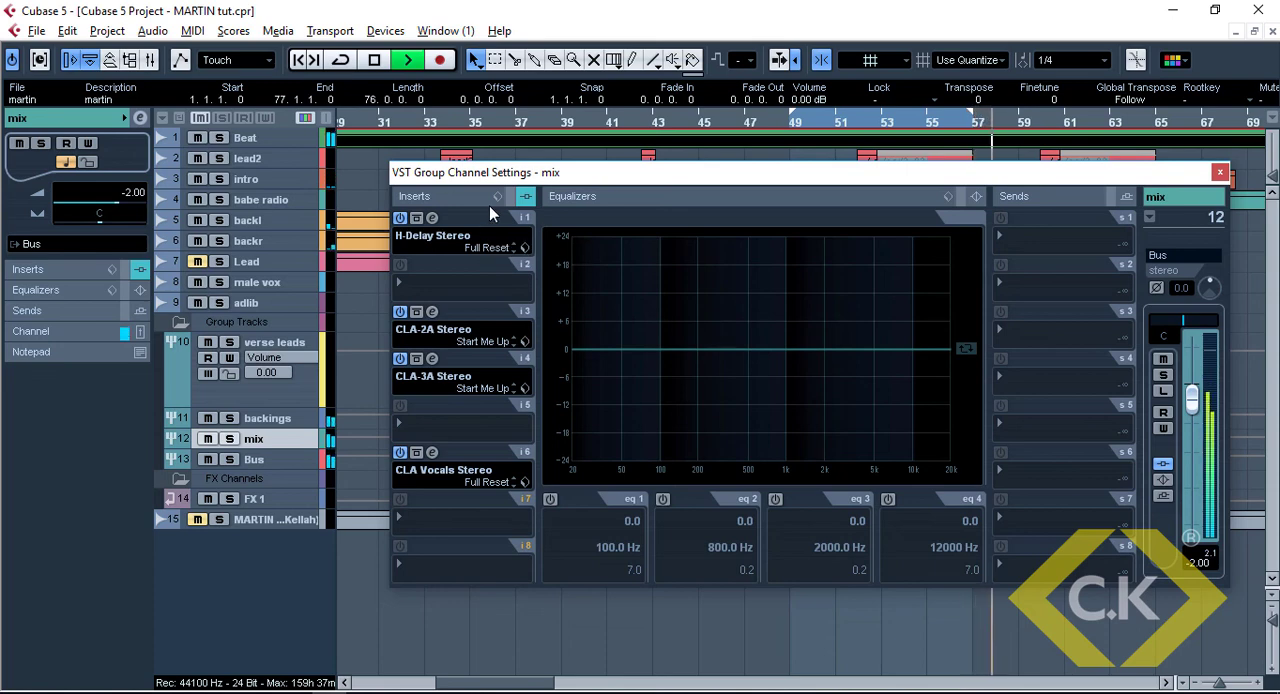
left_click_drag(470, 172, 448, 144)
key("space")
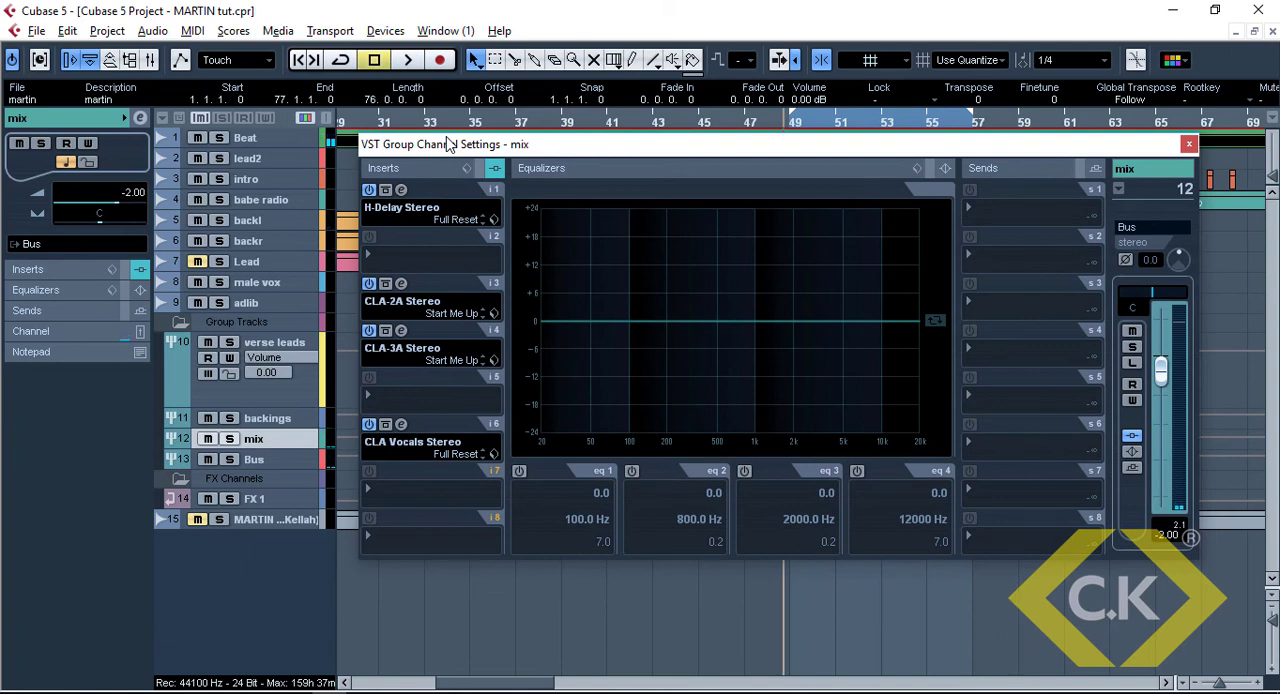